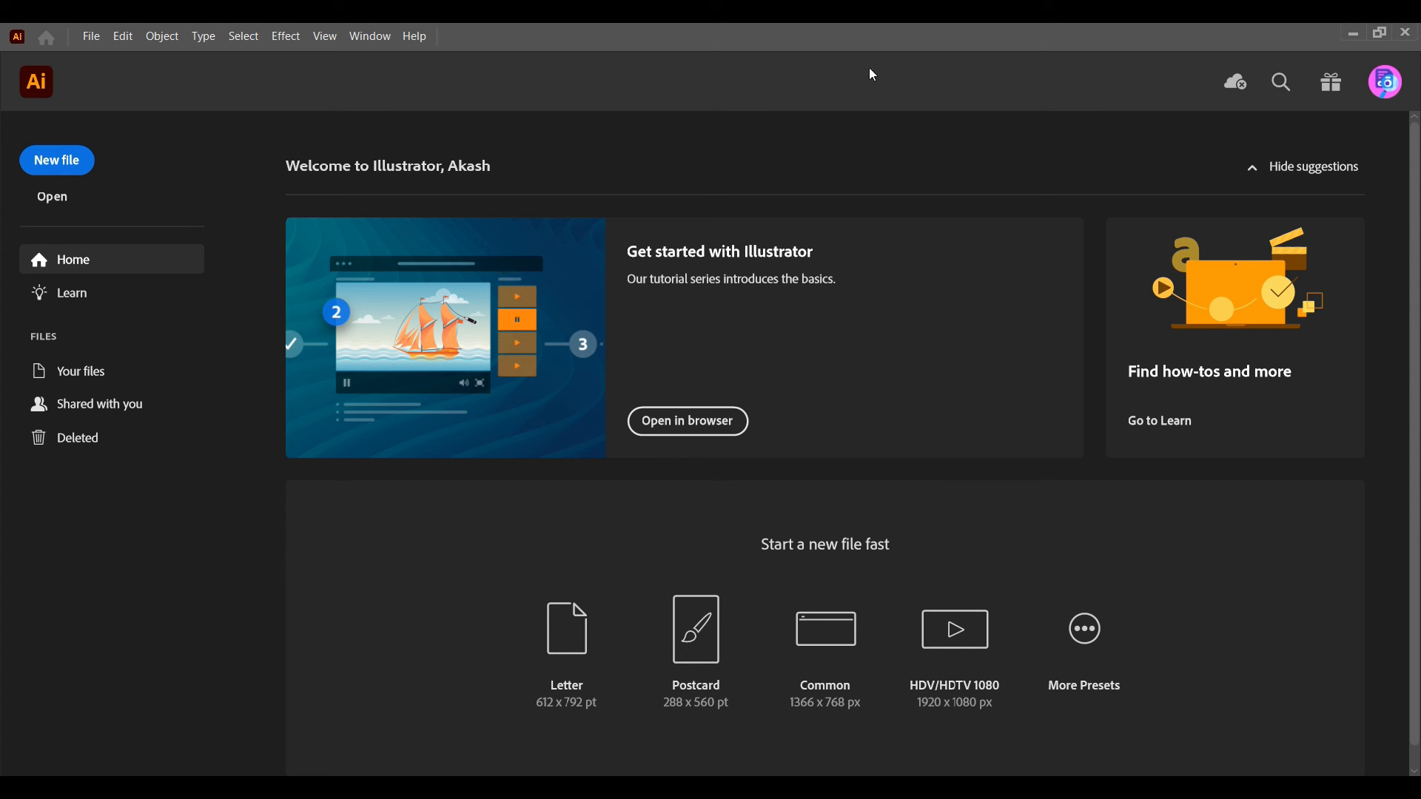
left_click(1257, 172)
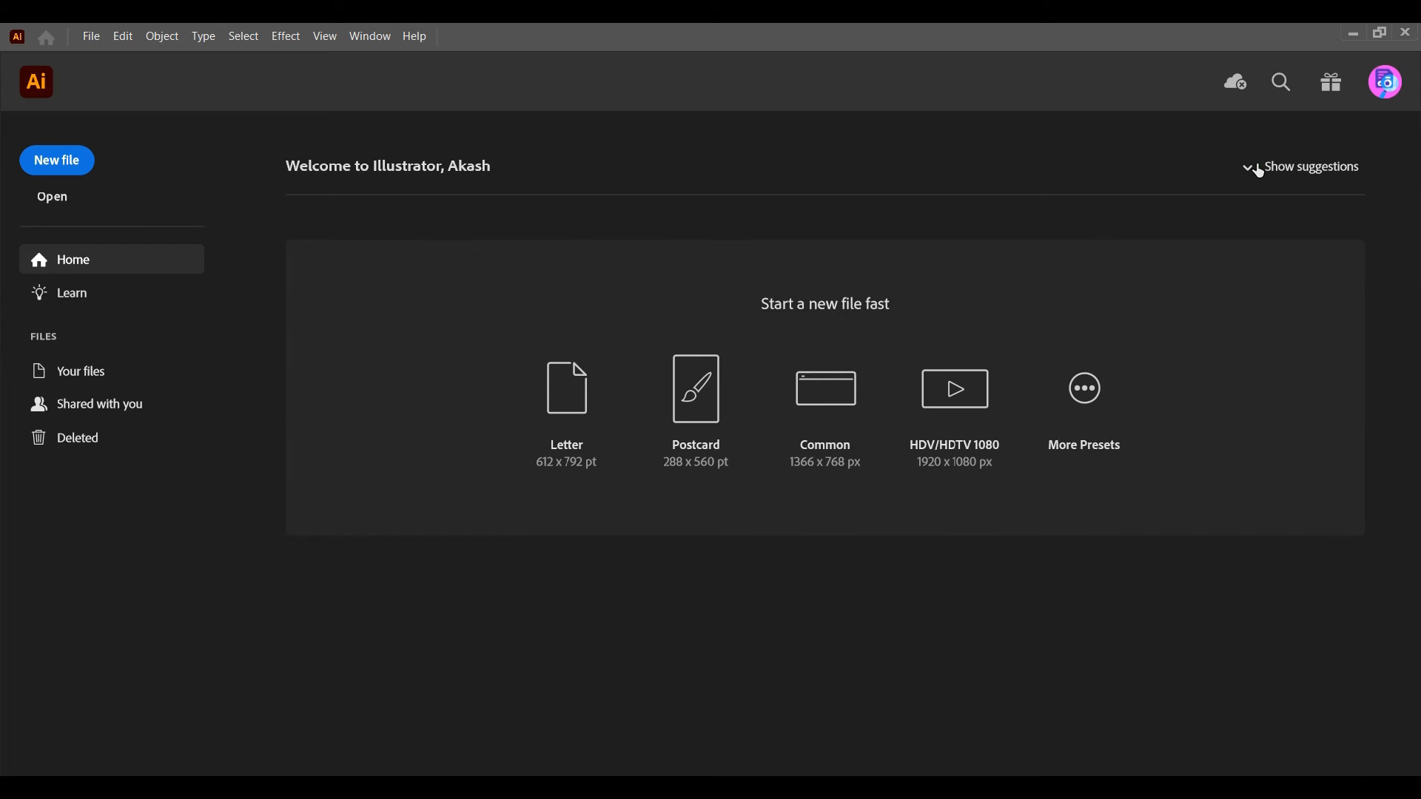
left_click(1258, 172)
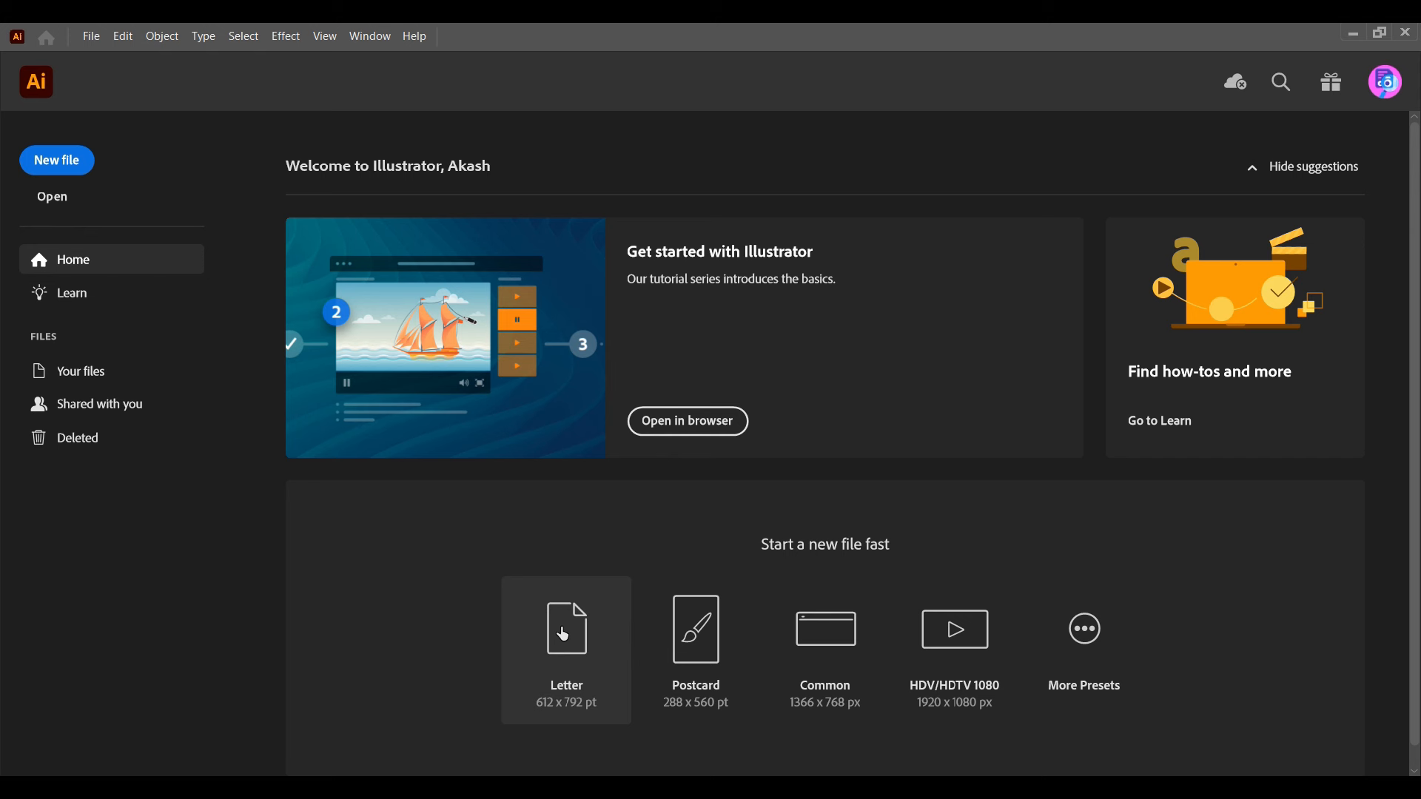
Create a new portrait Letter document with units in inches, sized 8.5 × 11 in.
left_click(72, 162)
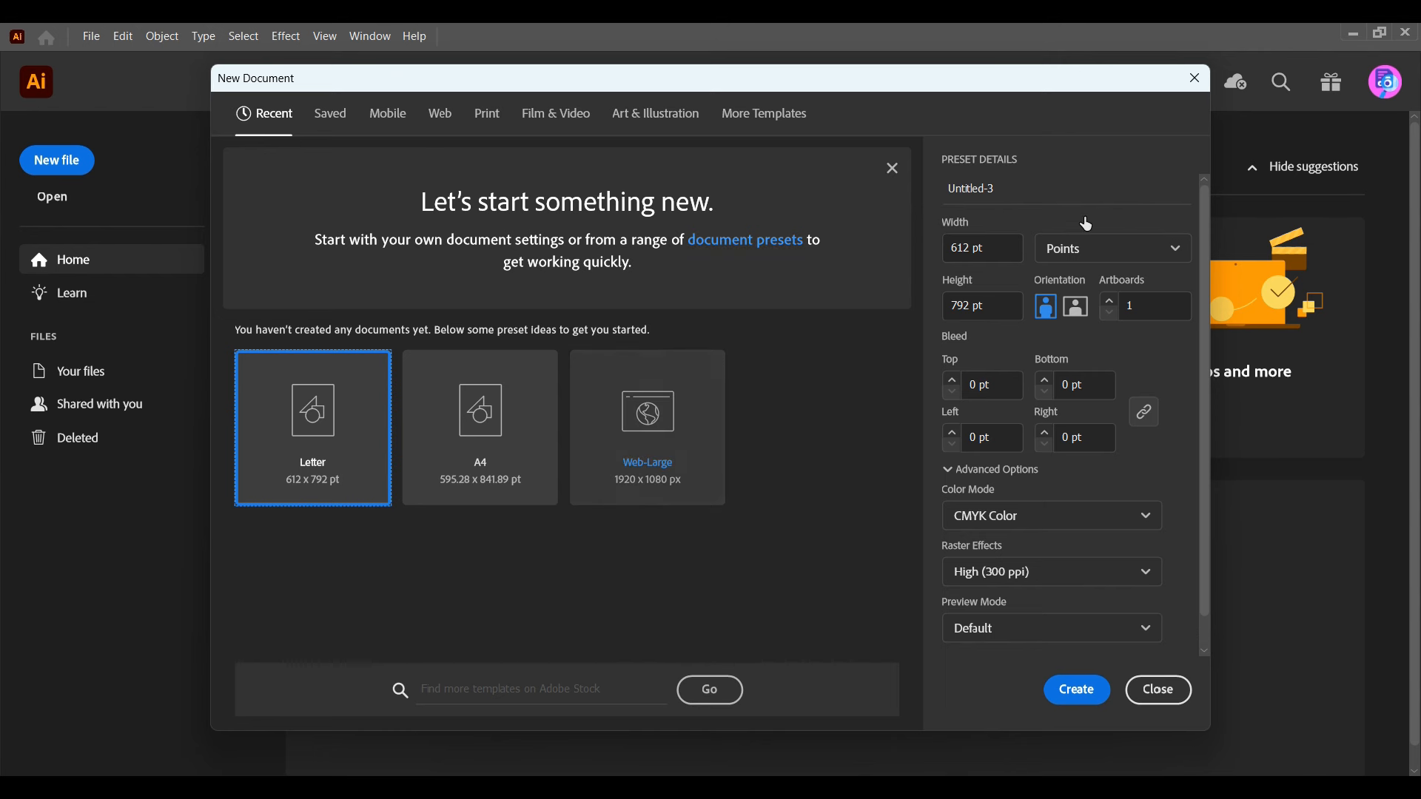
left_click_drag(410, 78, 421, 96)
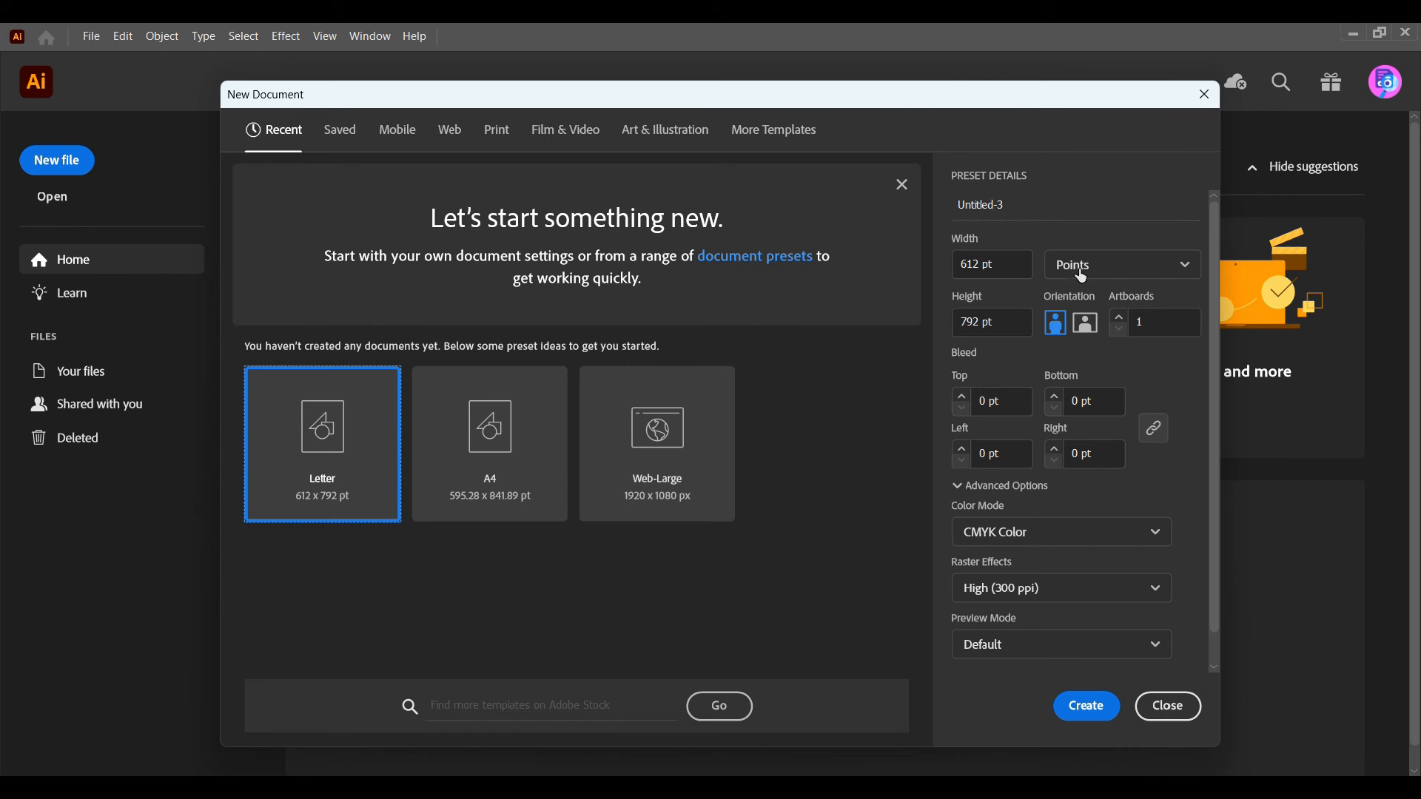
left_click(1178, 266)
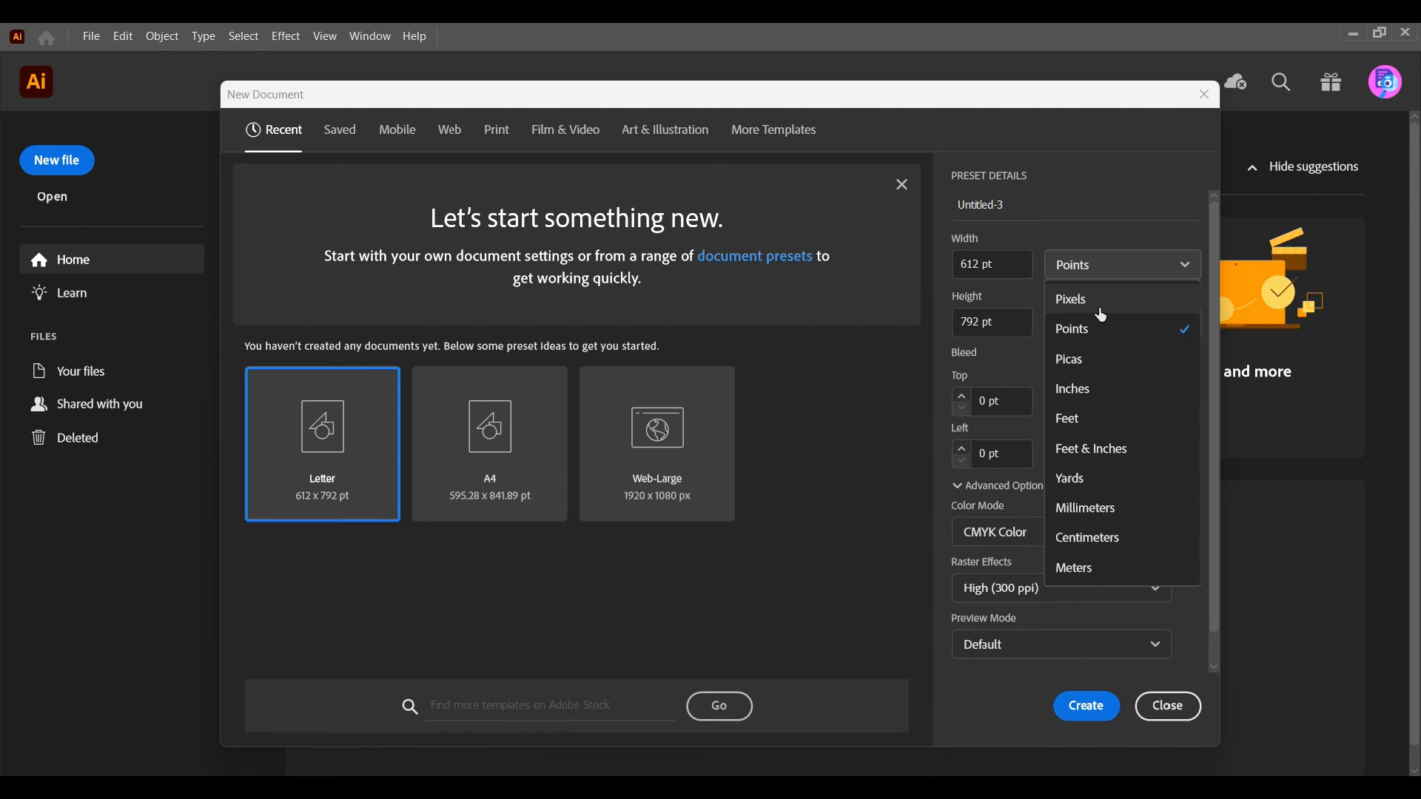
left_click(1119, 388)
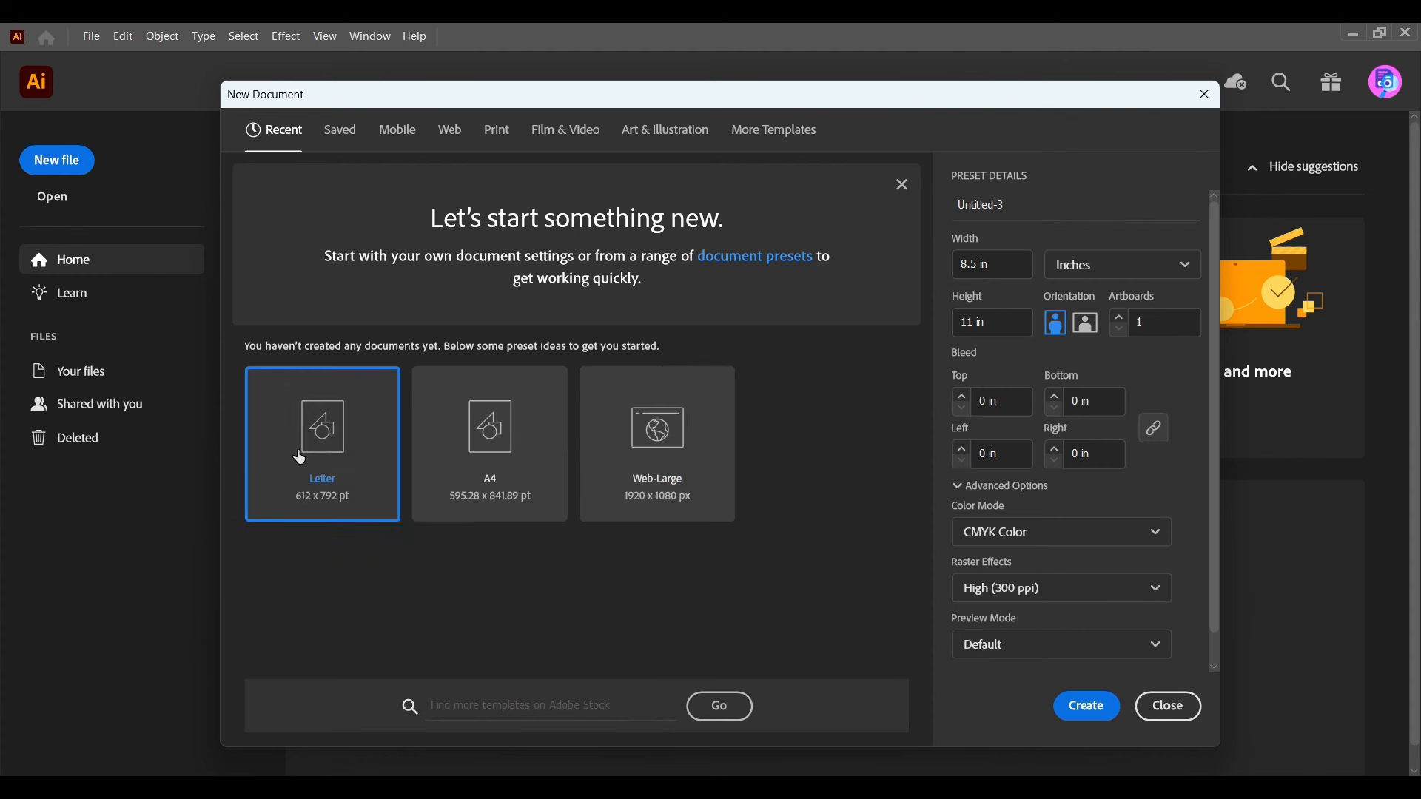
left_click(1079, 712)
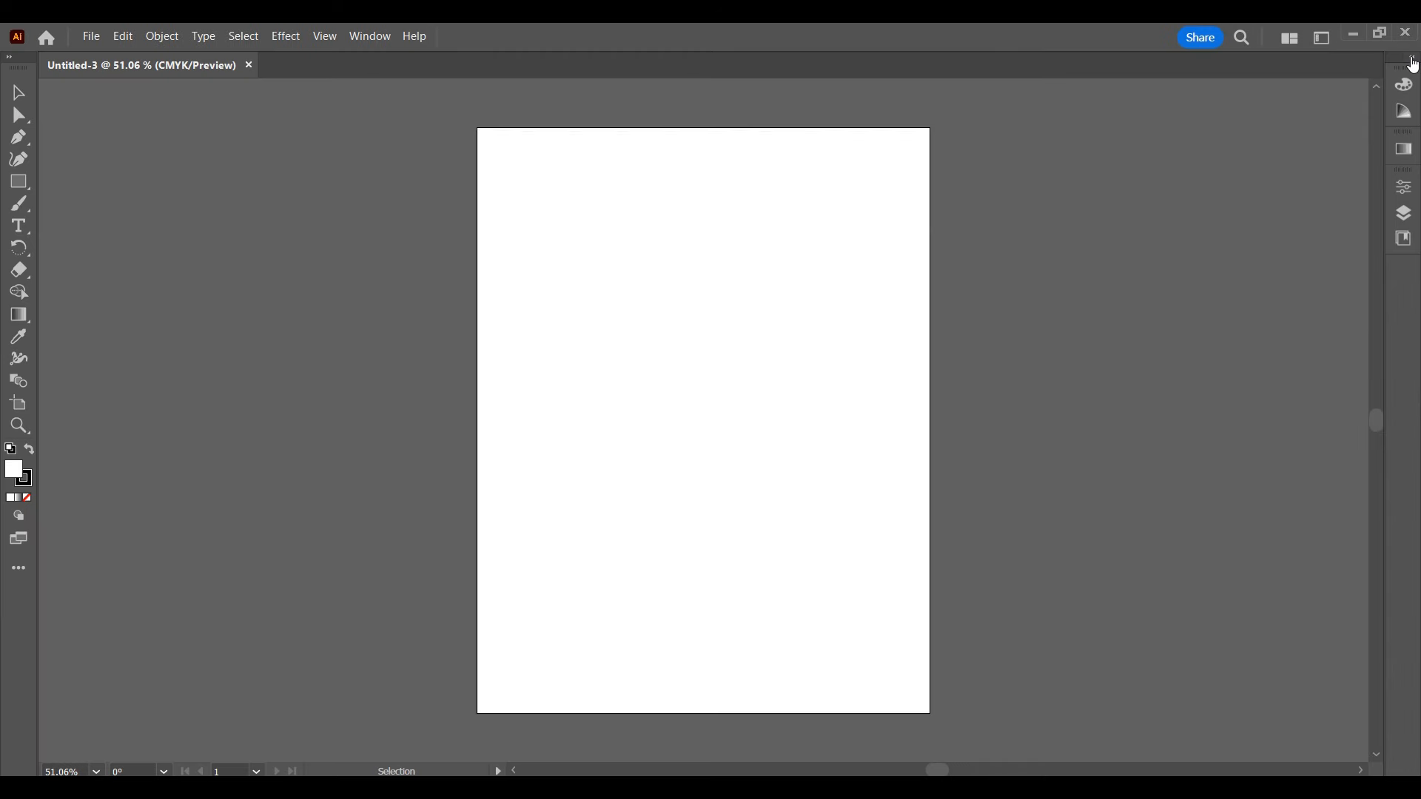
Expand the collapsed panel dock so the Color, Gradient and Properties panels are fully shown.
left_click(1411, 60)
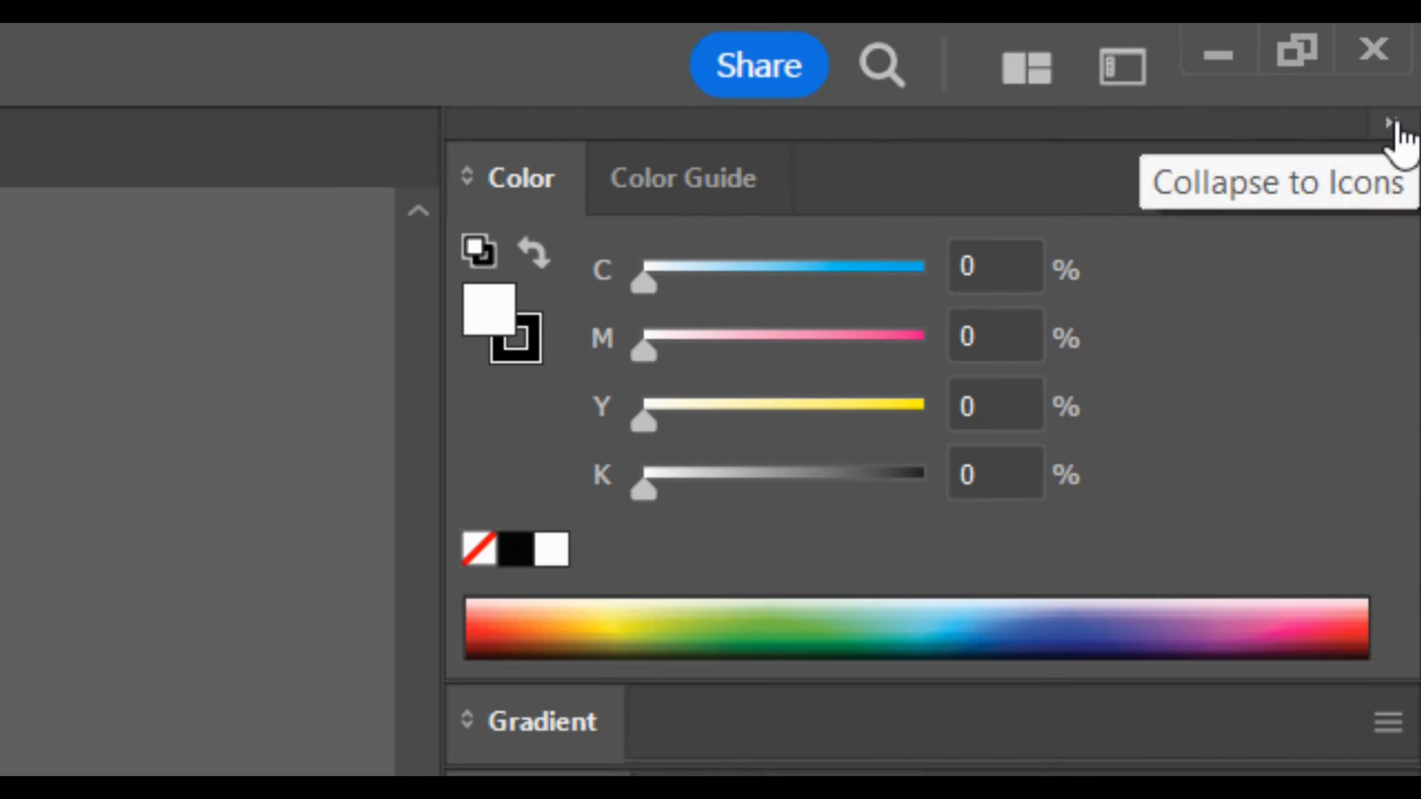
left_click(1394, 123)
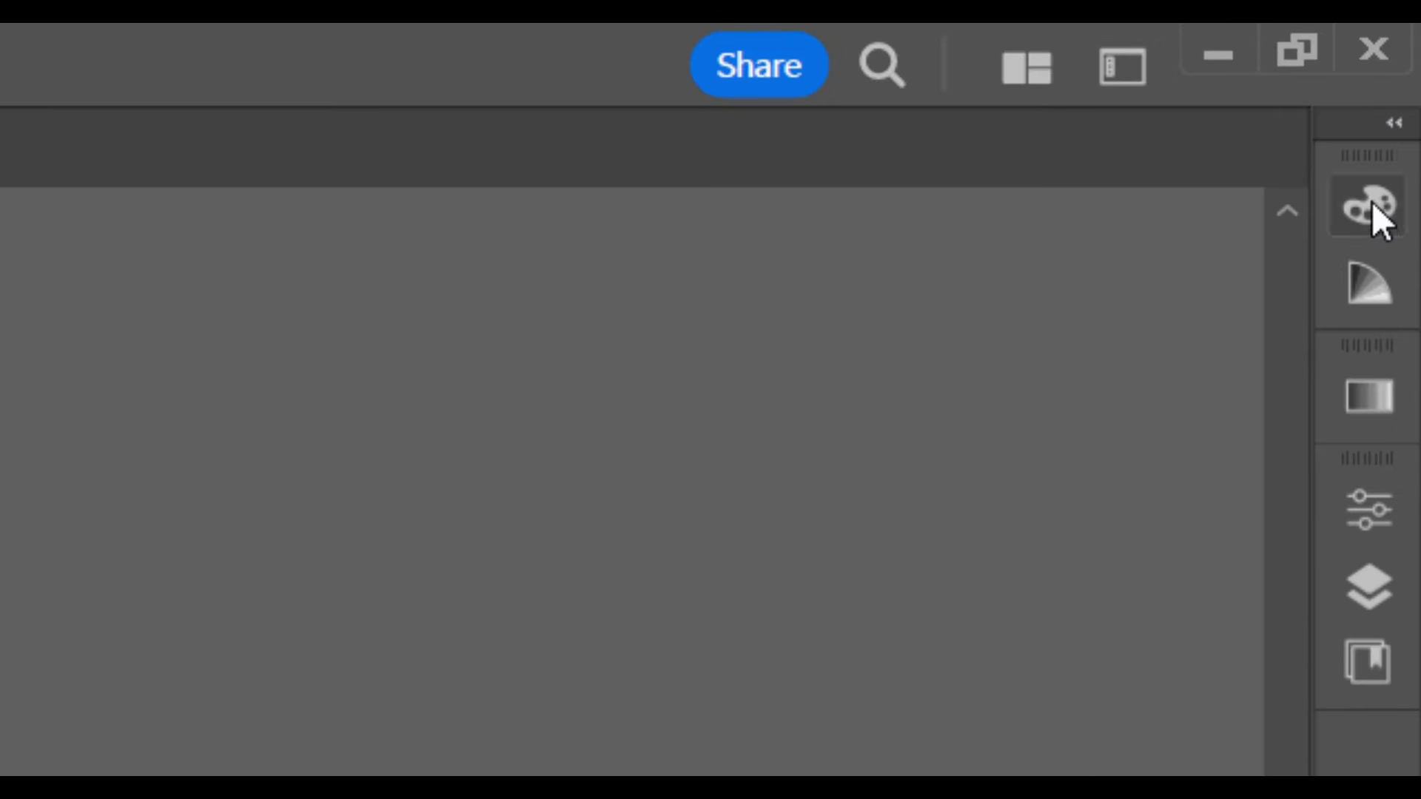
left_click(1395, 126)
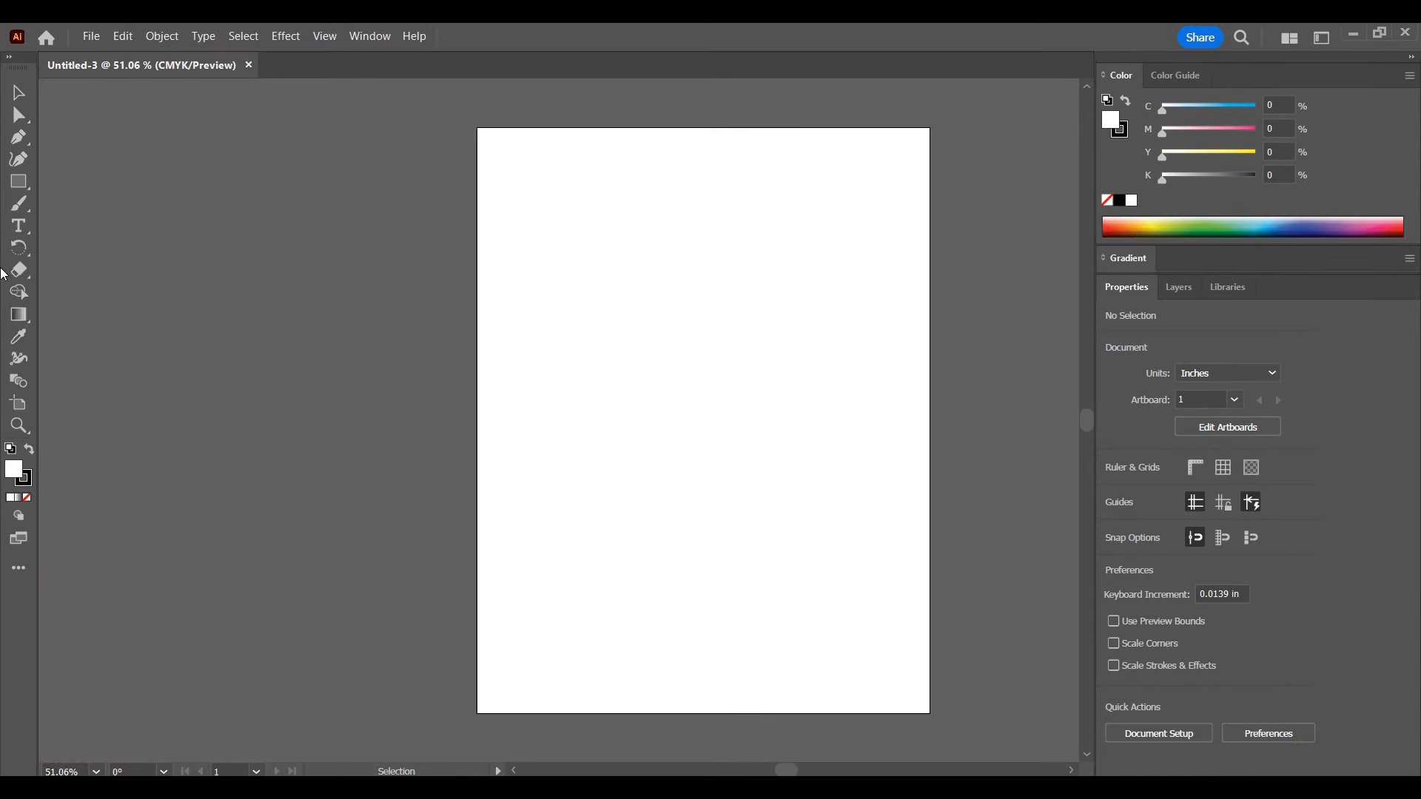
Switch the toolbar to two columns, restore its single-column layout, and activate the Selection tool.
left_click(8, 60)
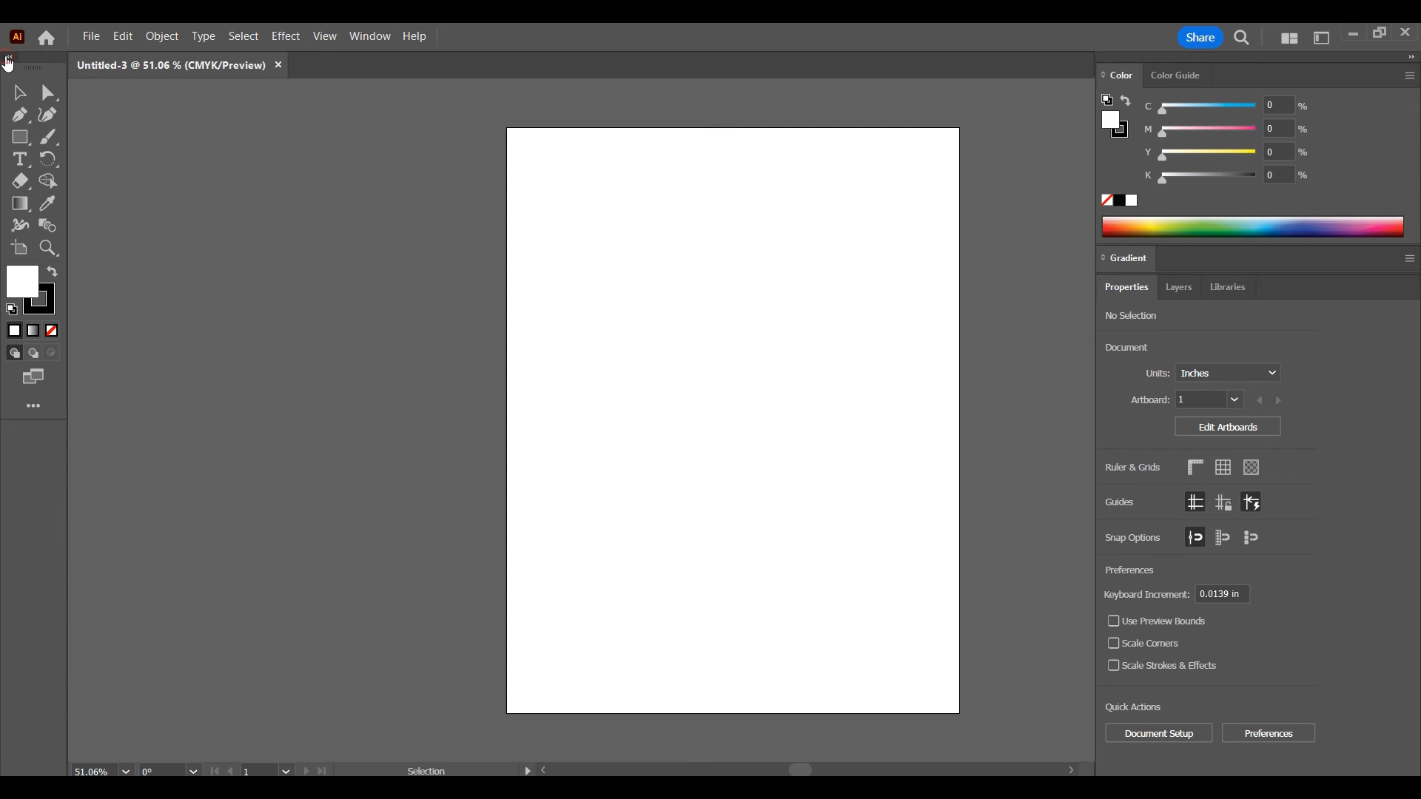
left_click(8, 59)
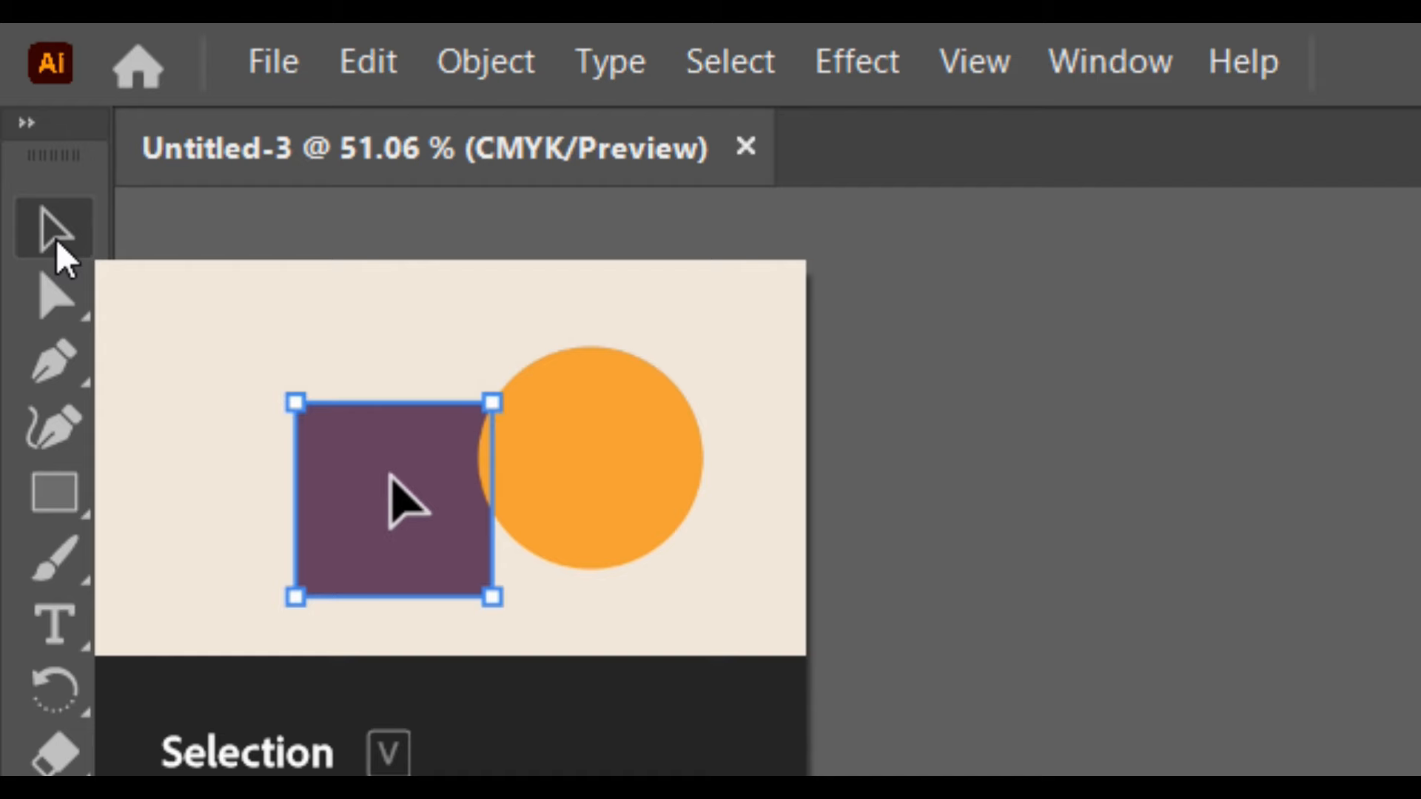
left_click(53, 228)
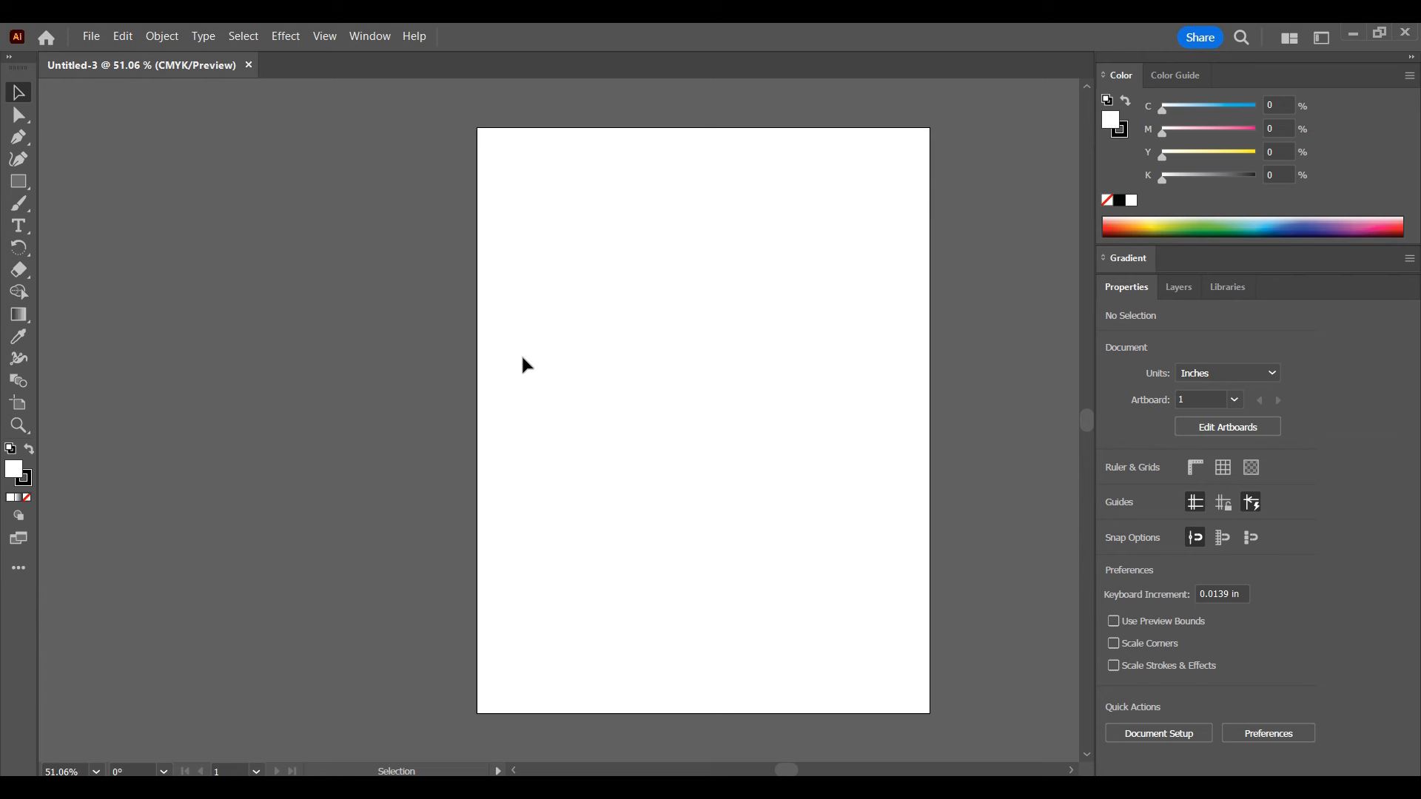
Draw three rectangles of different sizes down the artboard, the uppermost about 4.39 × 2.56 in.
left_click(27, 188)
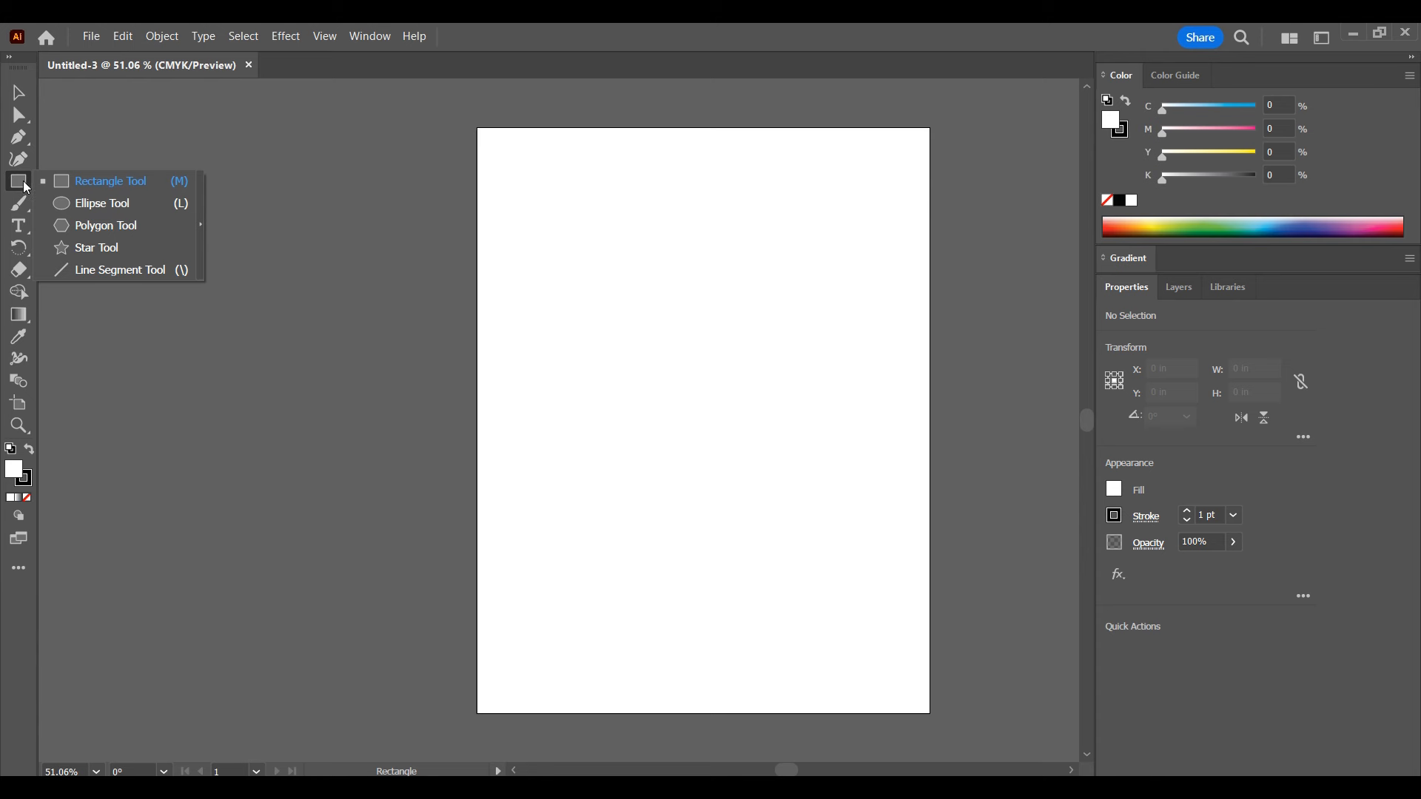
left_click(77, 181)
left_click_drag(534, 203, 768, 339)
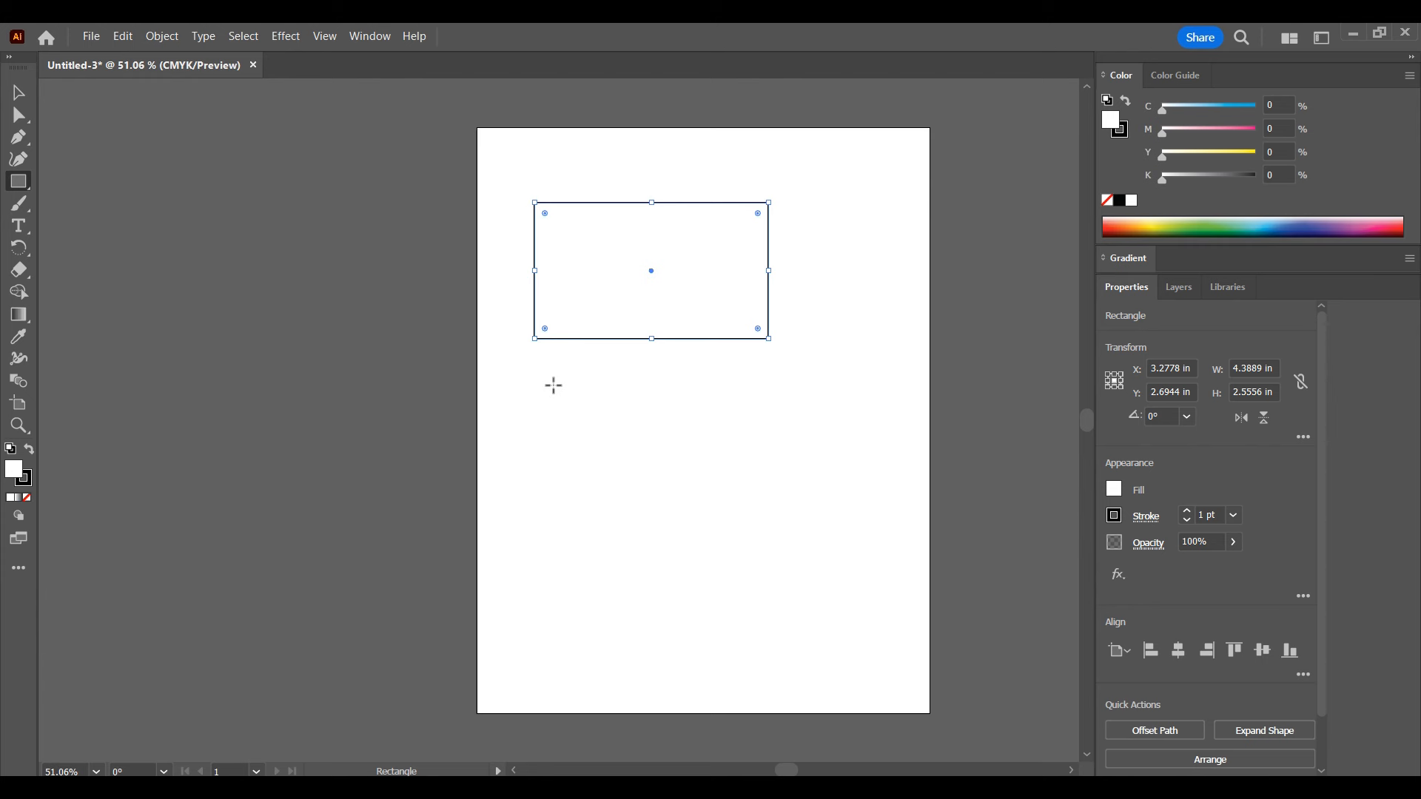
left_click_drag(569, 373, 738, 480)
left_click_drag(637, 515, 732, 610)
Undo the three freehand rectangles.
key("v")
key("ctrl+z")
key("ctrl+z")
key("ctrl+z")
Create a rectangle exactly 3 in wide and 5 in high in the upper middle of the artboard.
key("m")
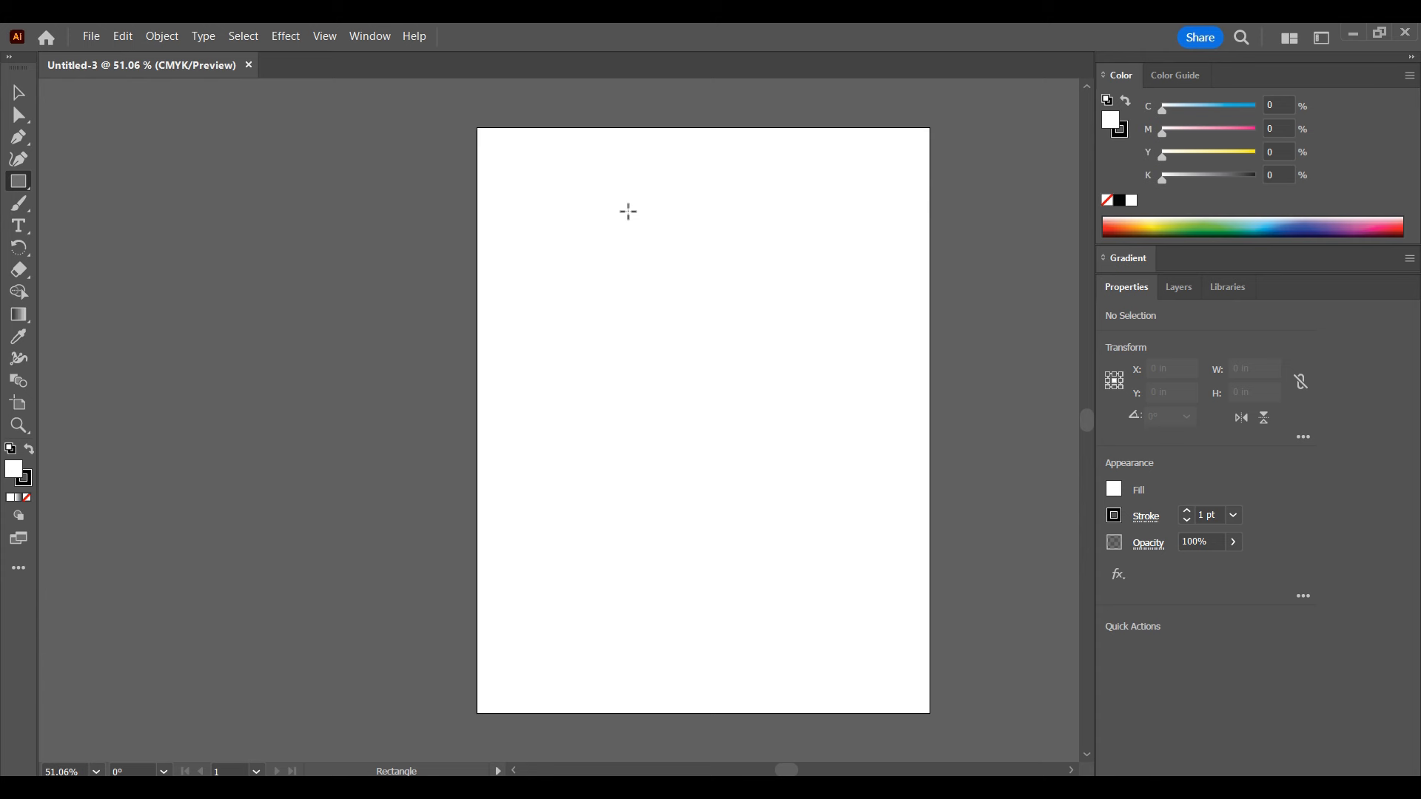
left_click(617, 230)
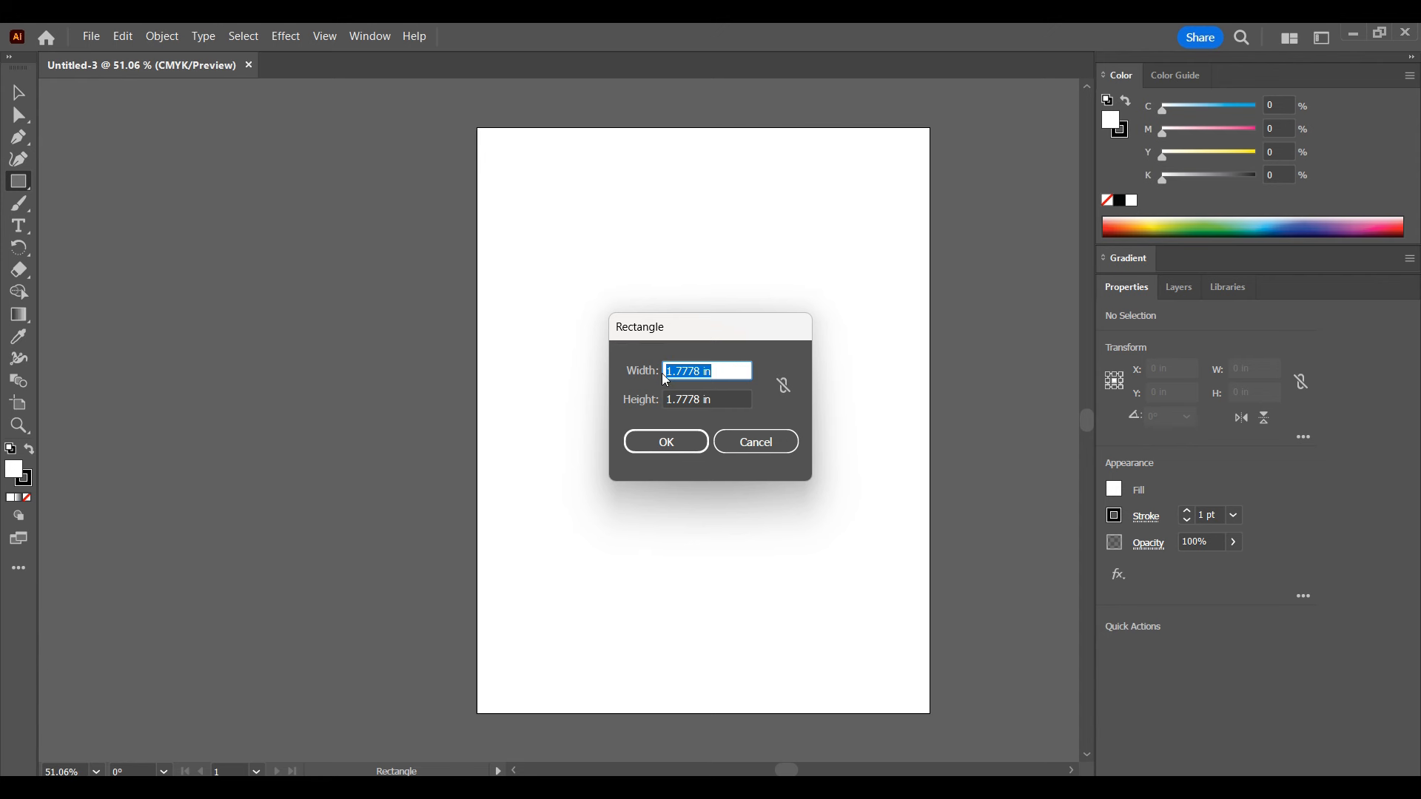
type("3")
key("Tab")
type("5")
left_click(683, 435)
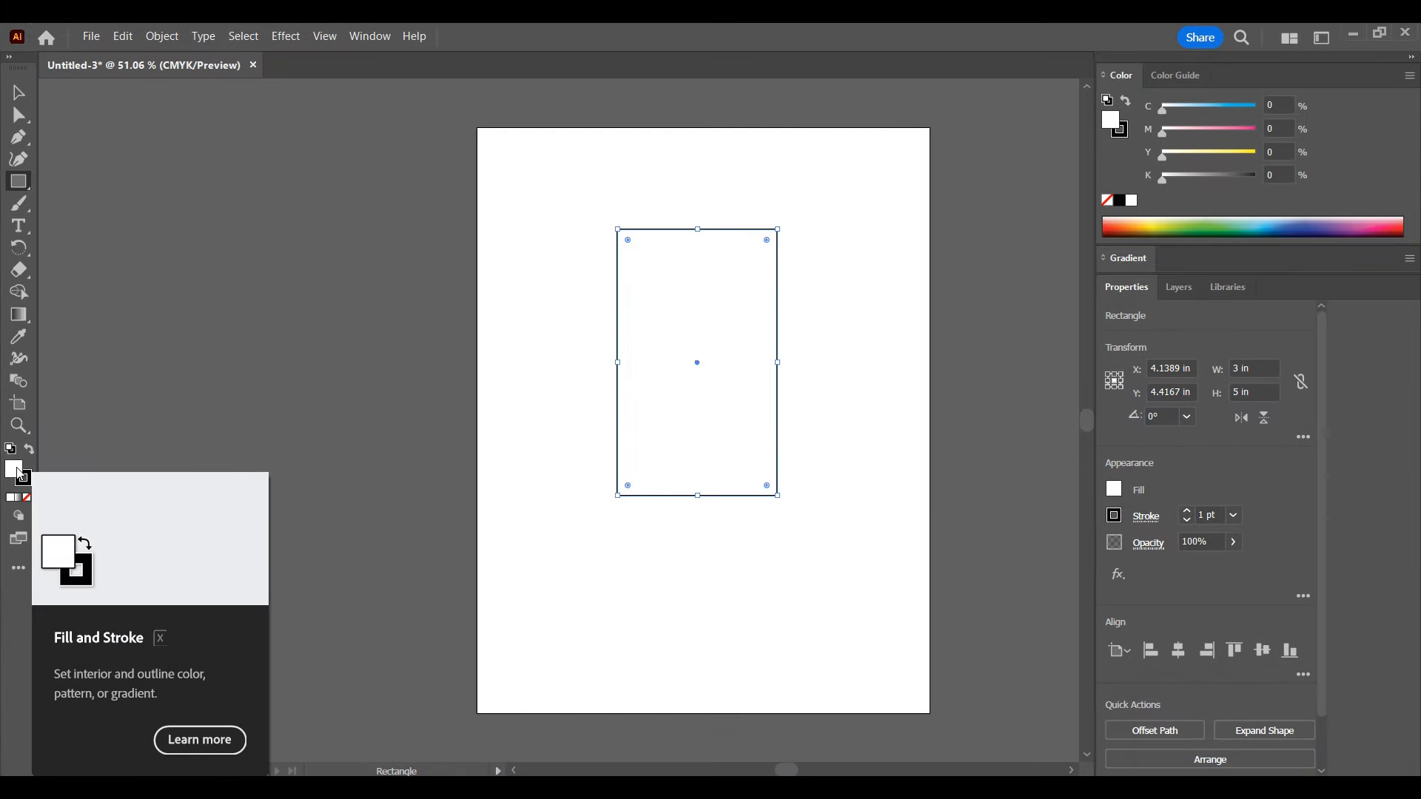
Shift the rectangle toward the artboard's left edge, reshape it to about 3.81 × 2 in, and delete it.
left_click(19, 93)
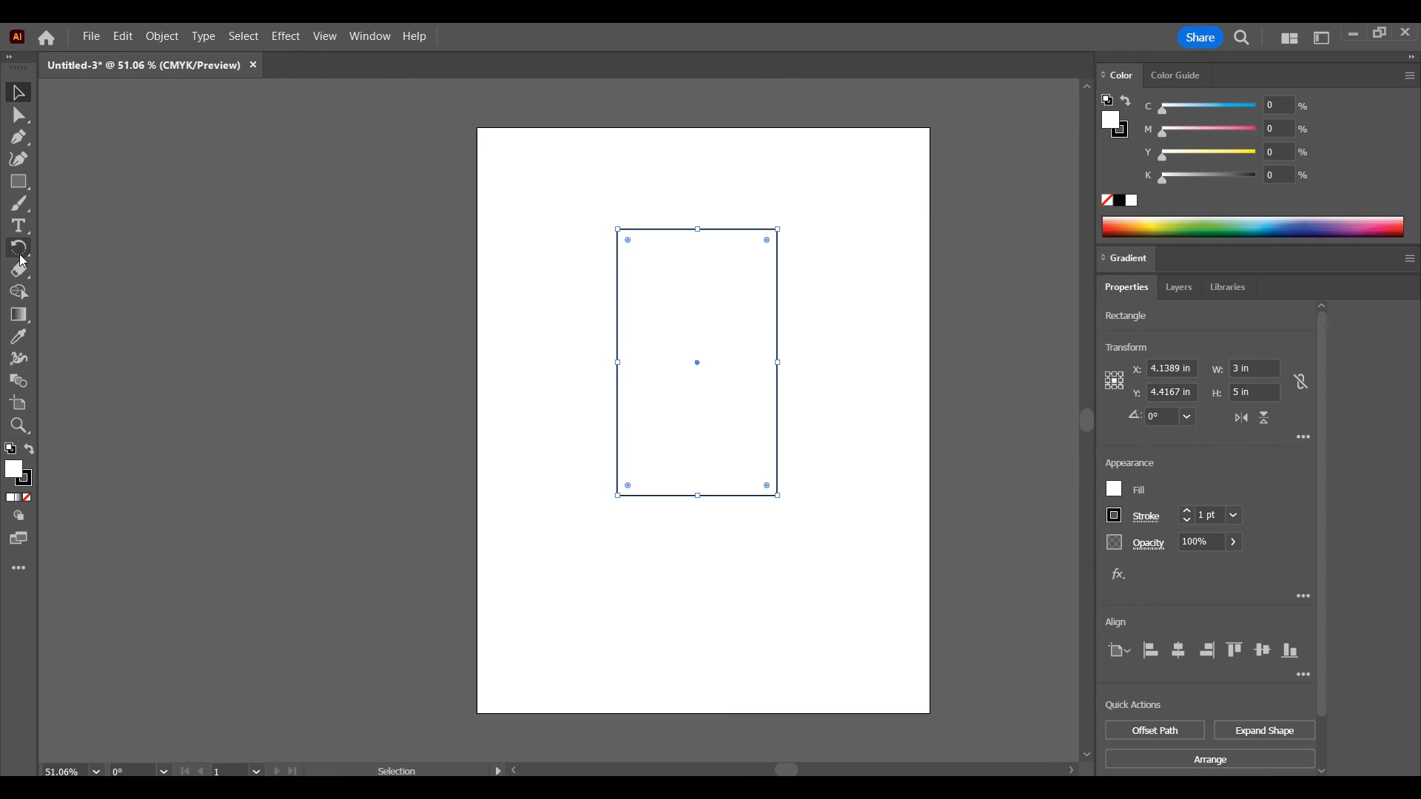
left_click_drag(735, 368, 676, 354)
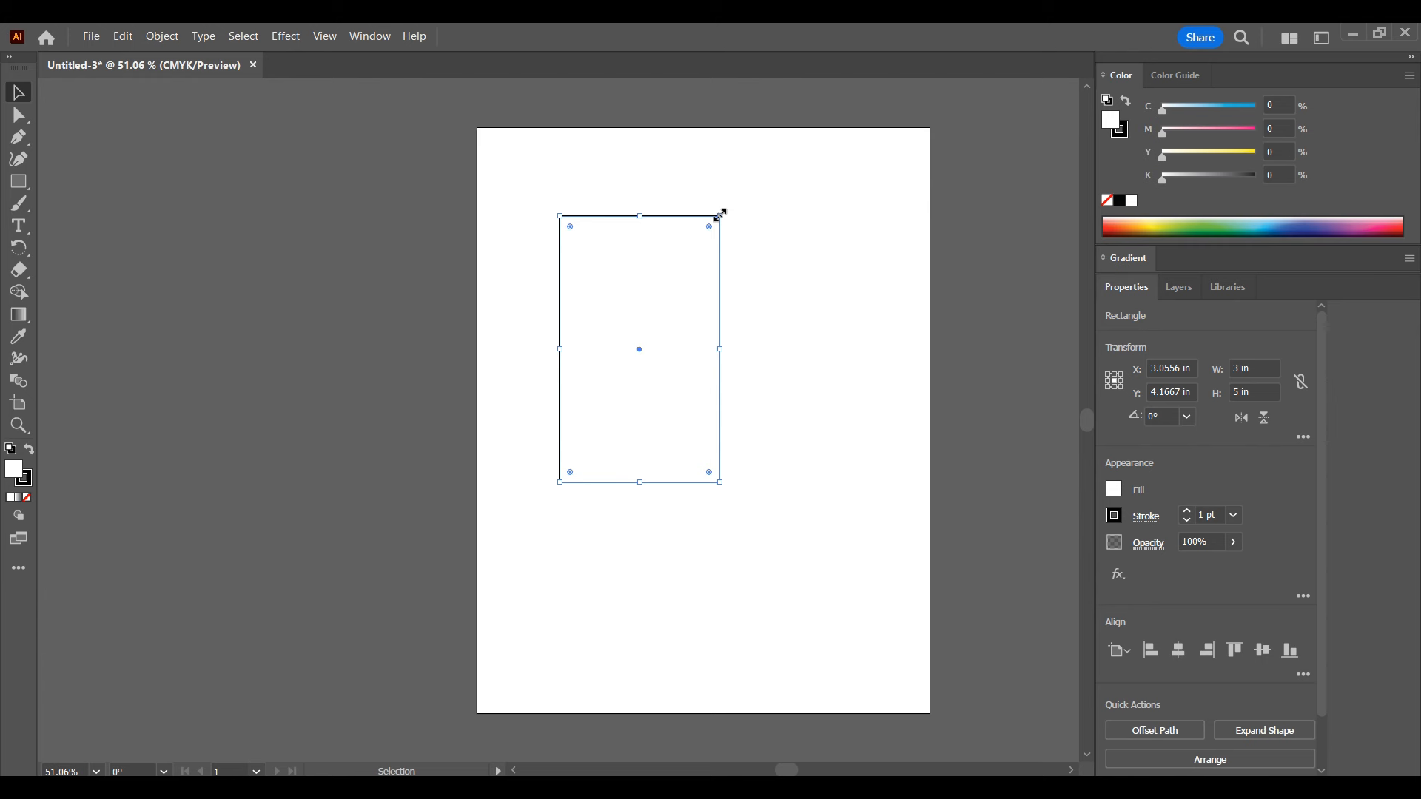
left_click_drag(718, 214, 764, 377)
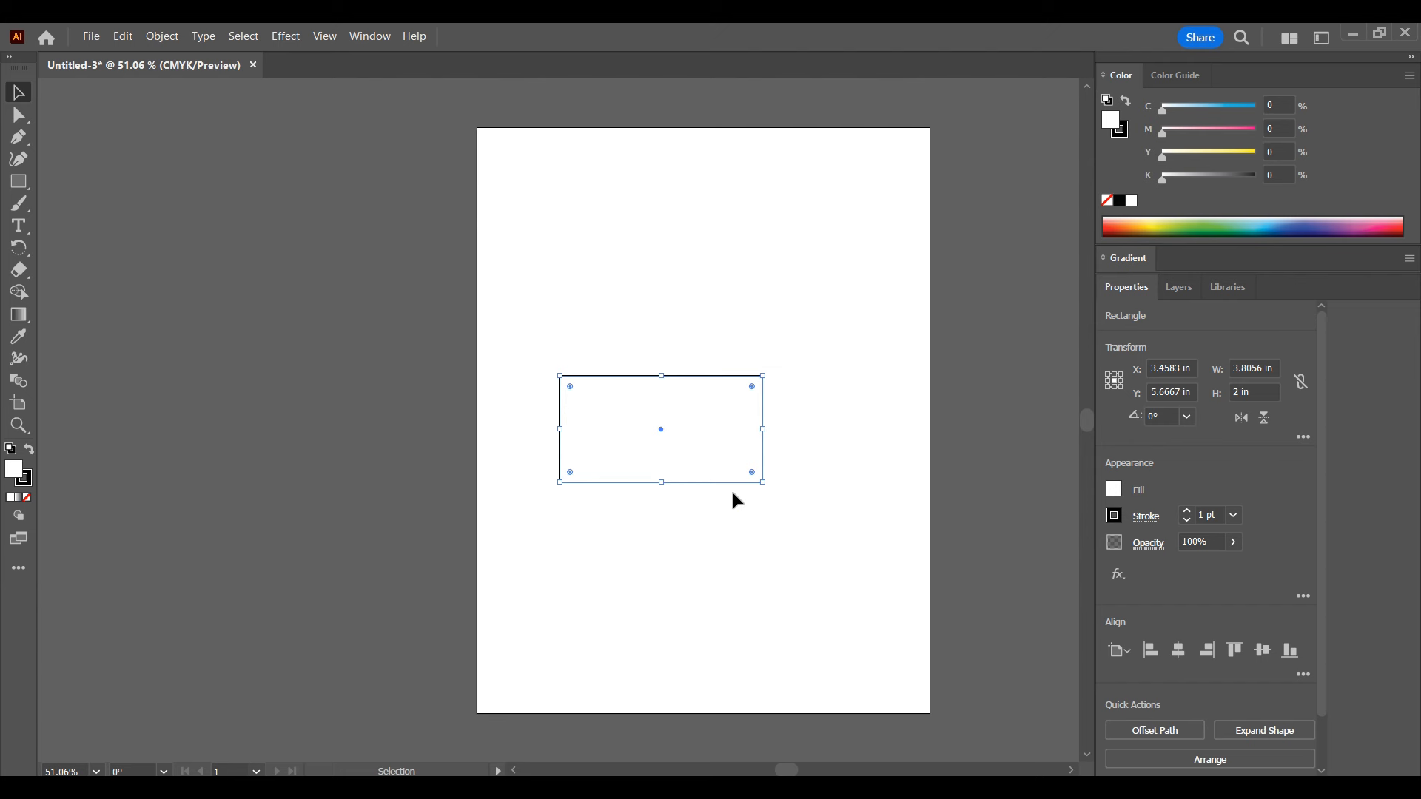
key("Delete")
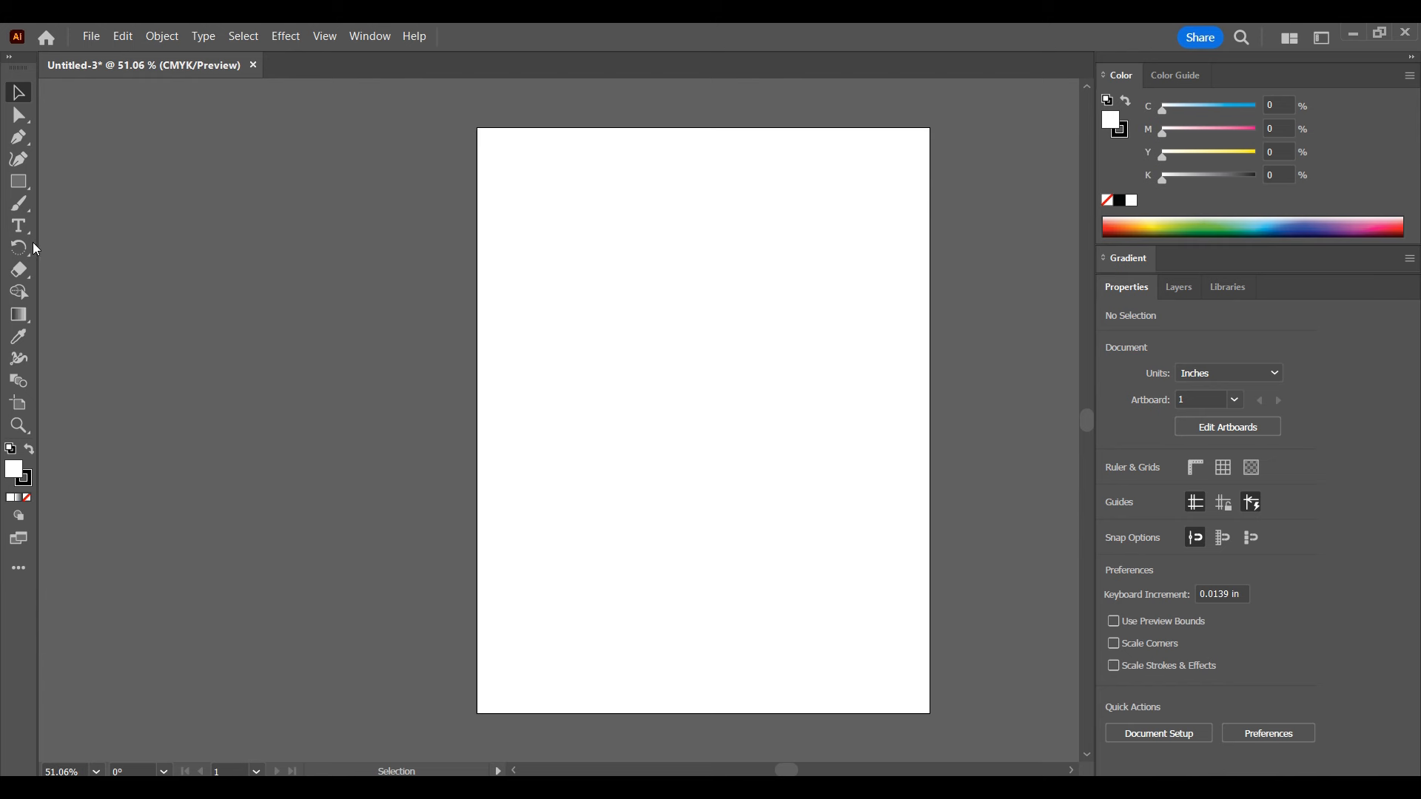
Draw a rectangle about 3.49 × 1.92 in on the upper artboard and a square about 3.24 in wide below it.
left_click(19, 181)
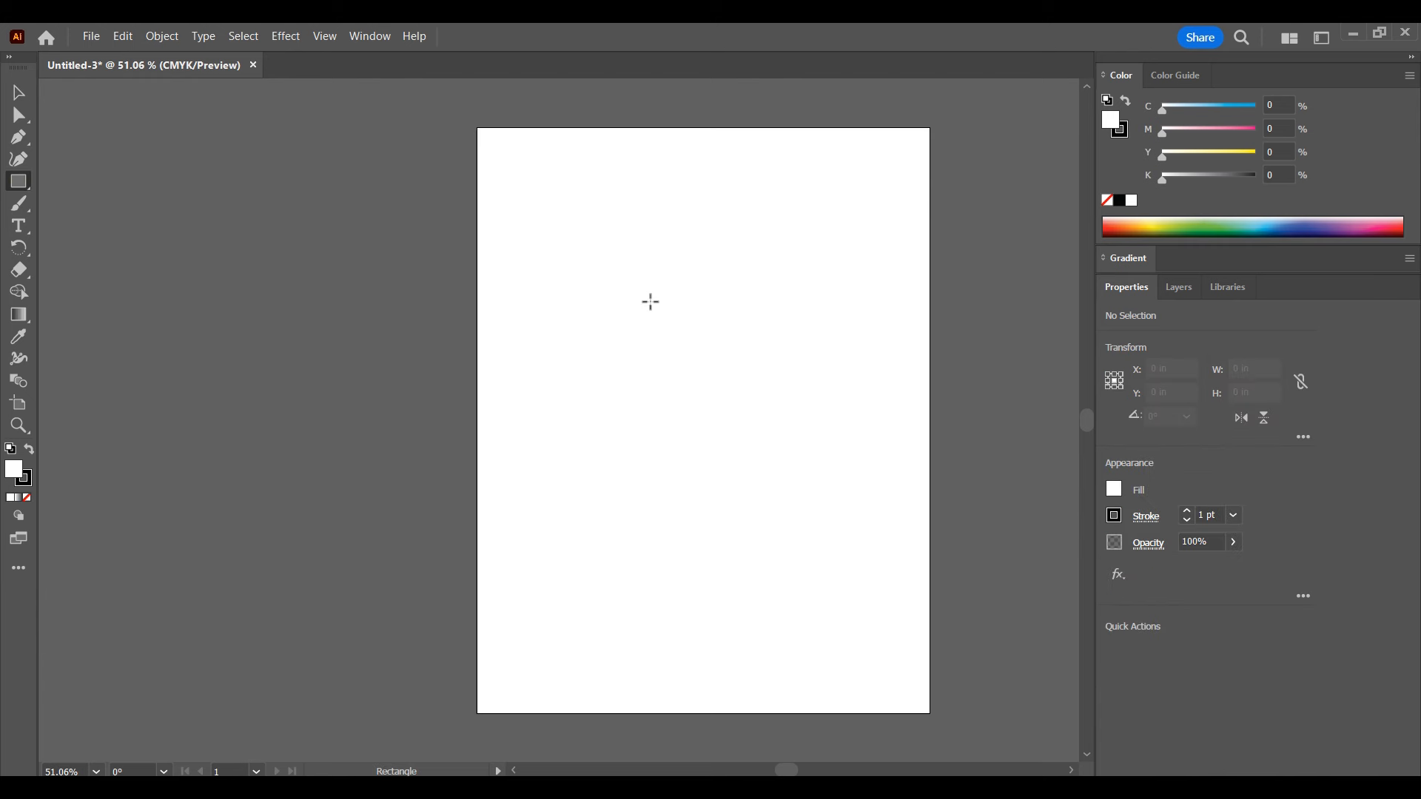
left_click_drag(530, 226, 717, 329)
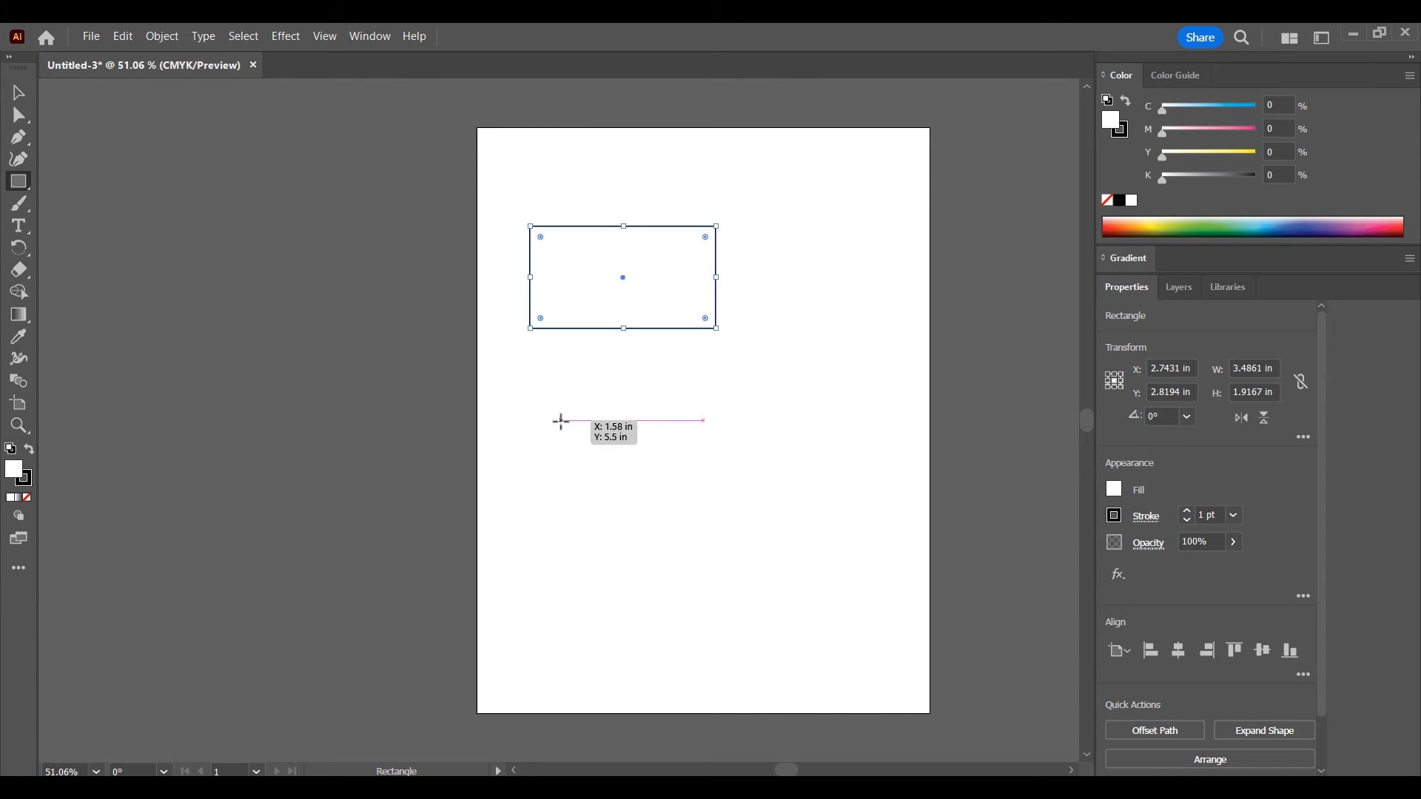
left_click_drag(556, 417, 647, 556)
mouse_move(670, 575)
left_mouse_down()
mouse_move(736, 634)
mouse_move(663, 565)
mouse_move(695, 586)
left_mouse_up()
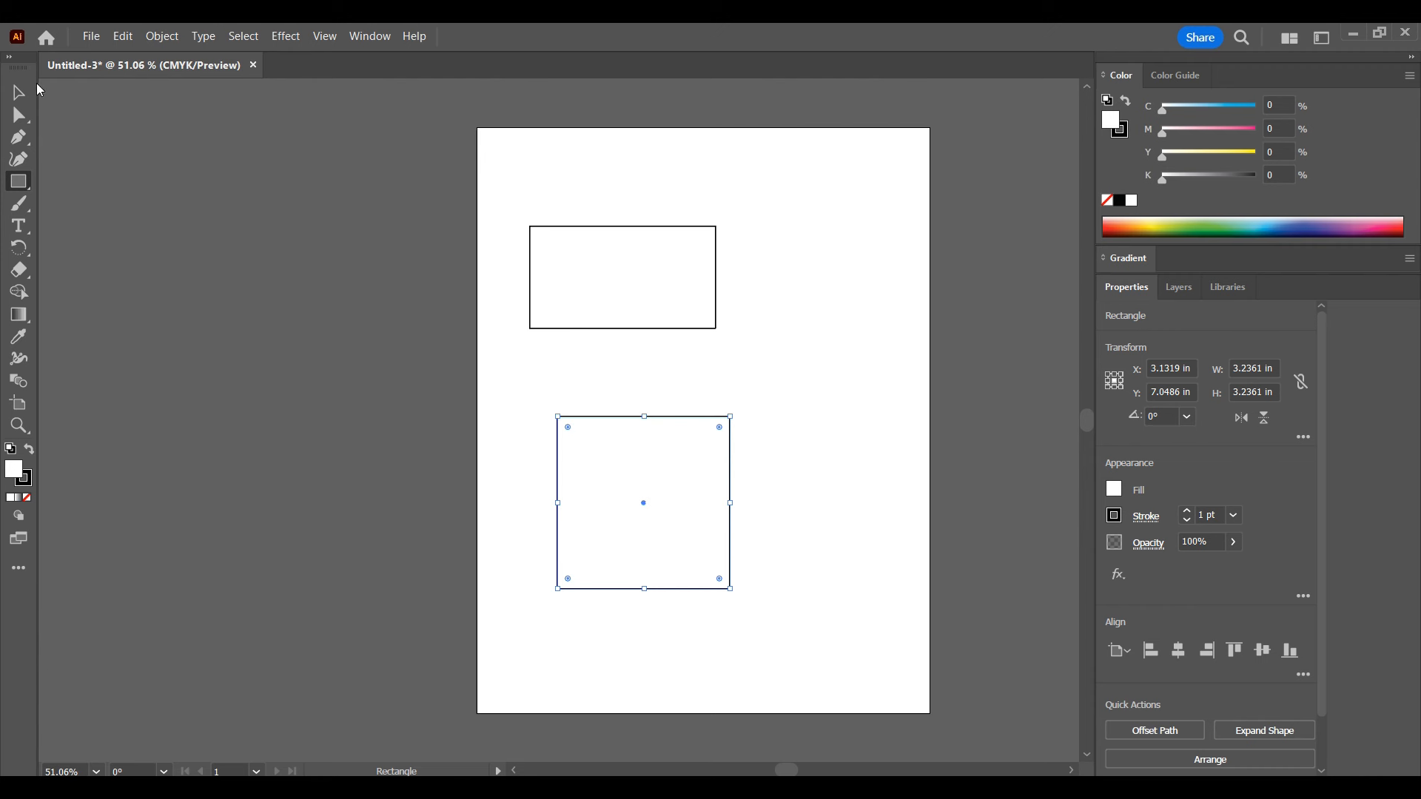
Enlarge the upper rectangle from its lower-right corner to about 4.43 × 2.78 in.
left_click(24, 95)
left_click(589, 248)
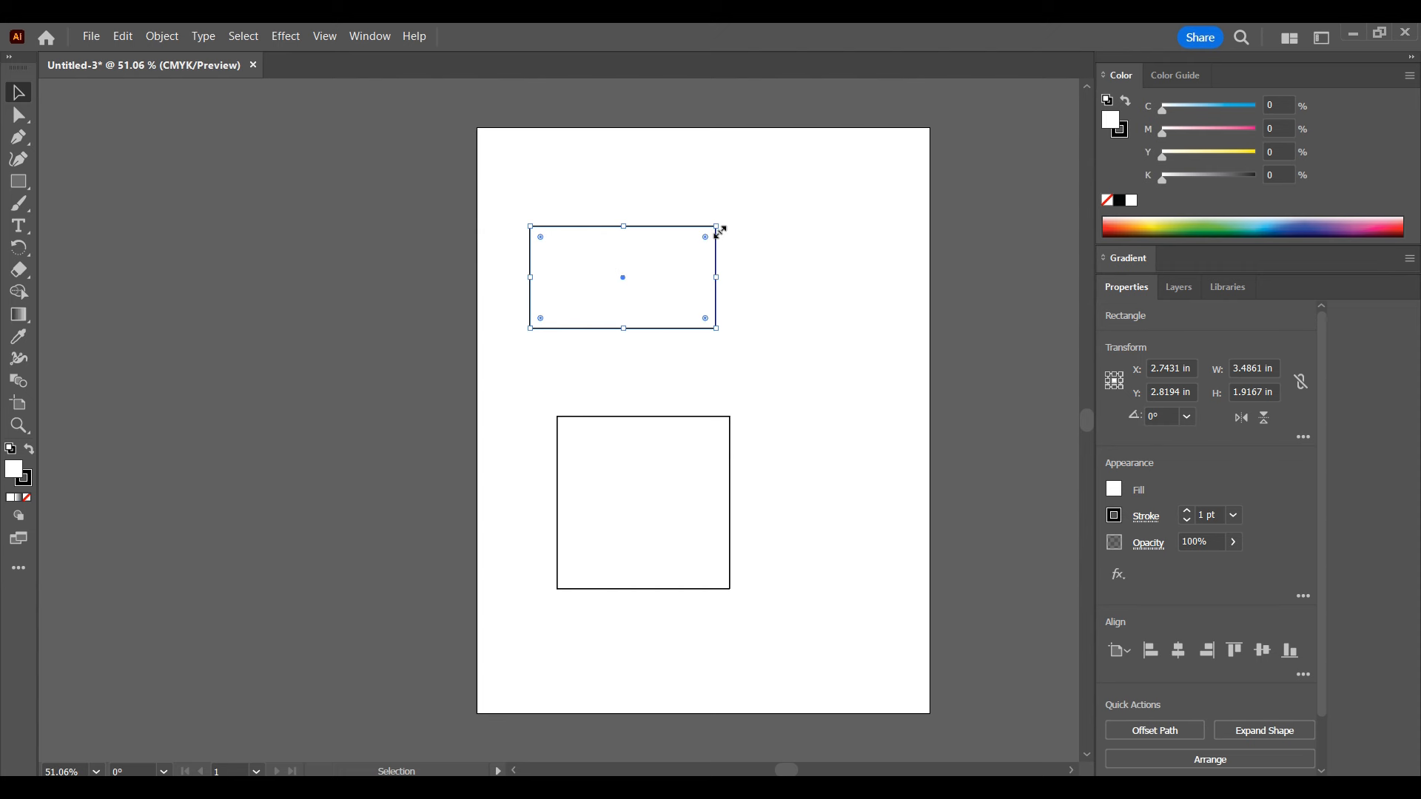
scroll(716, 227, "up", 1)
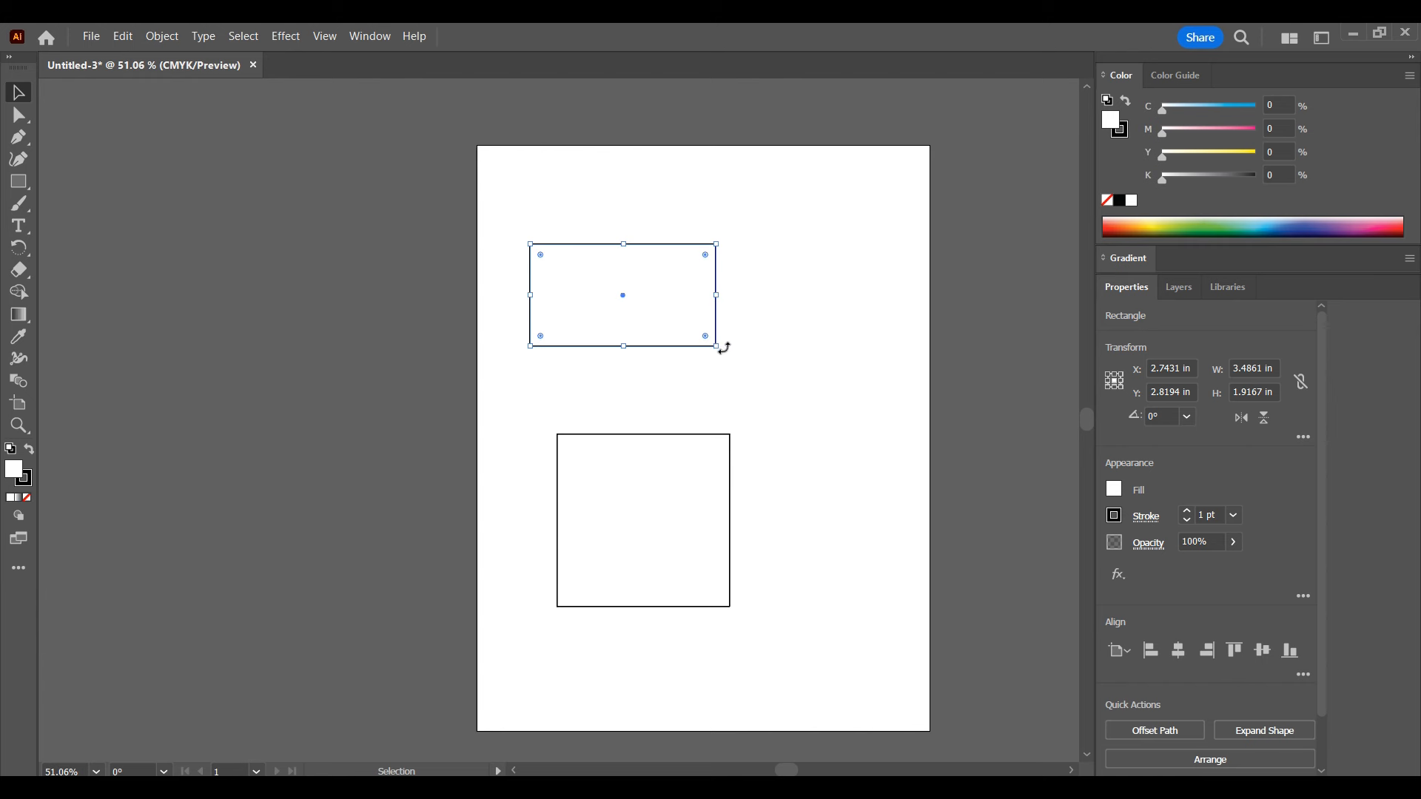
left_click_drag(715, 346, 828, 392)
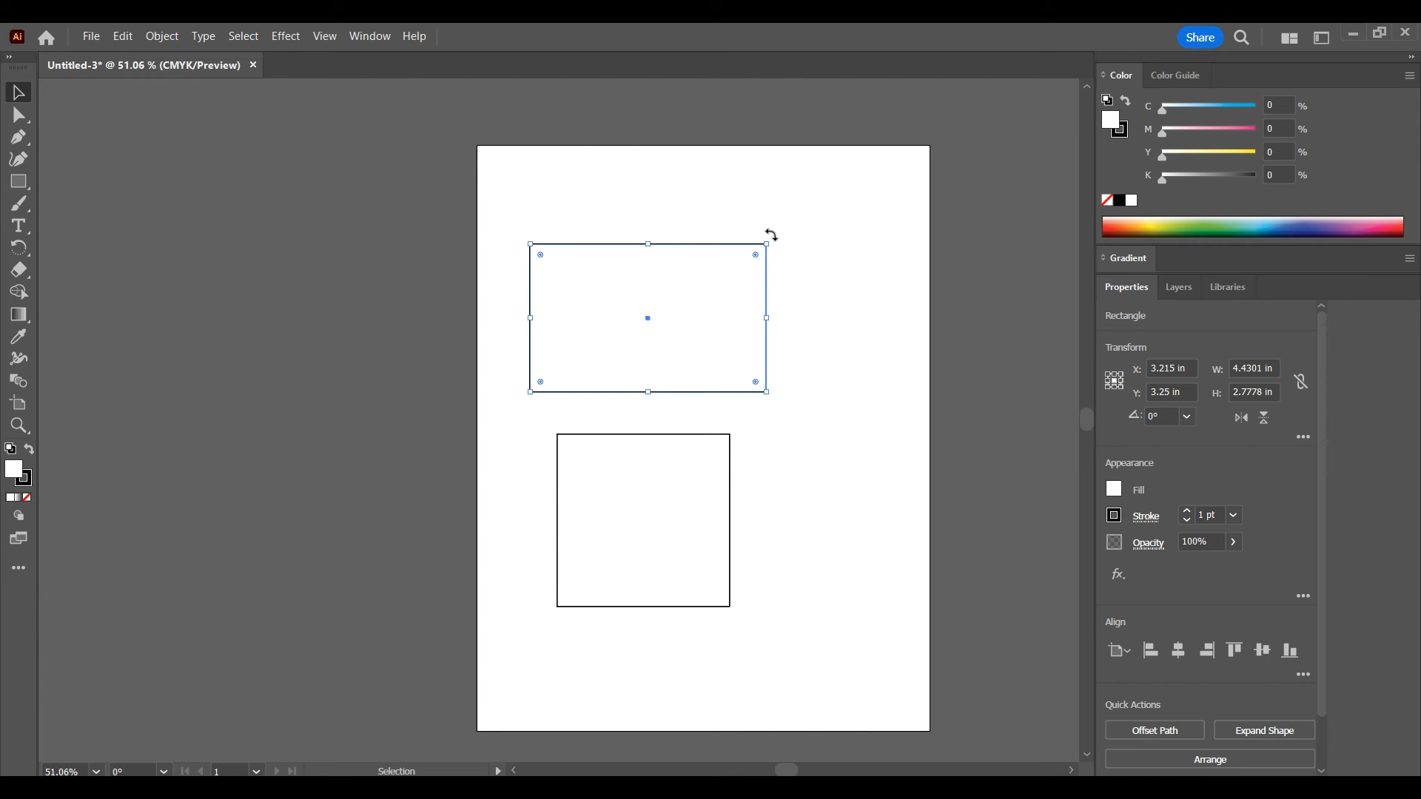
Try rotating the upper rectangle freely to about 310.5° and in constrained increments to 45°, undoing each rotation.
left_click_drag(770, 233, 872, 389)
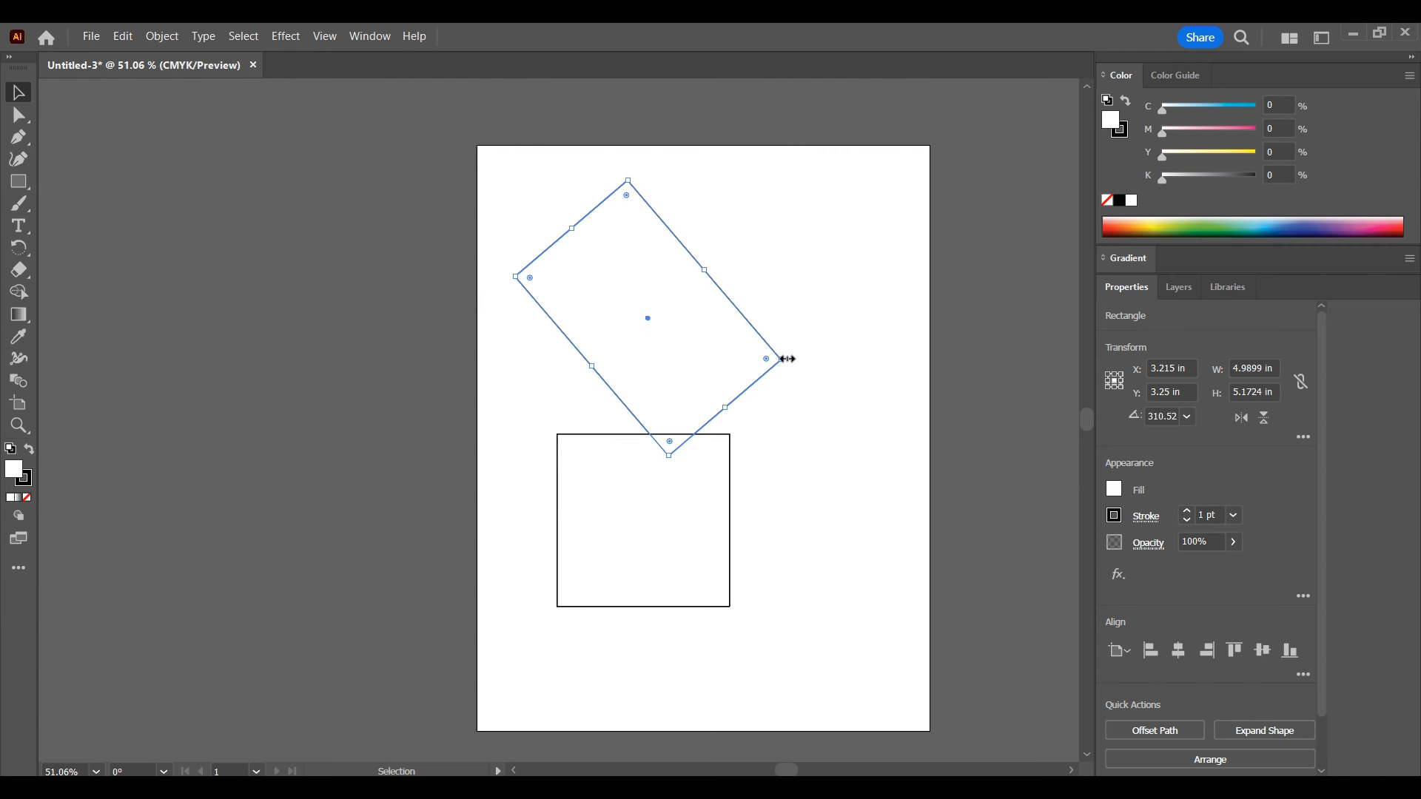
key("ctrl+z")
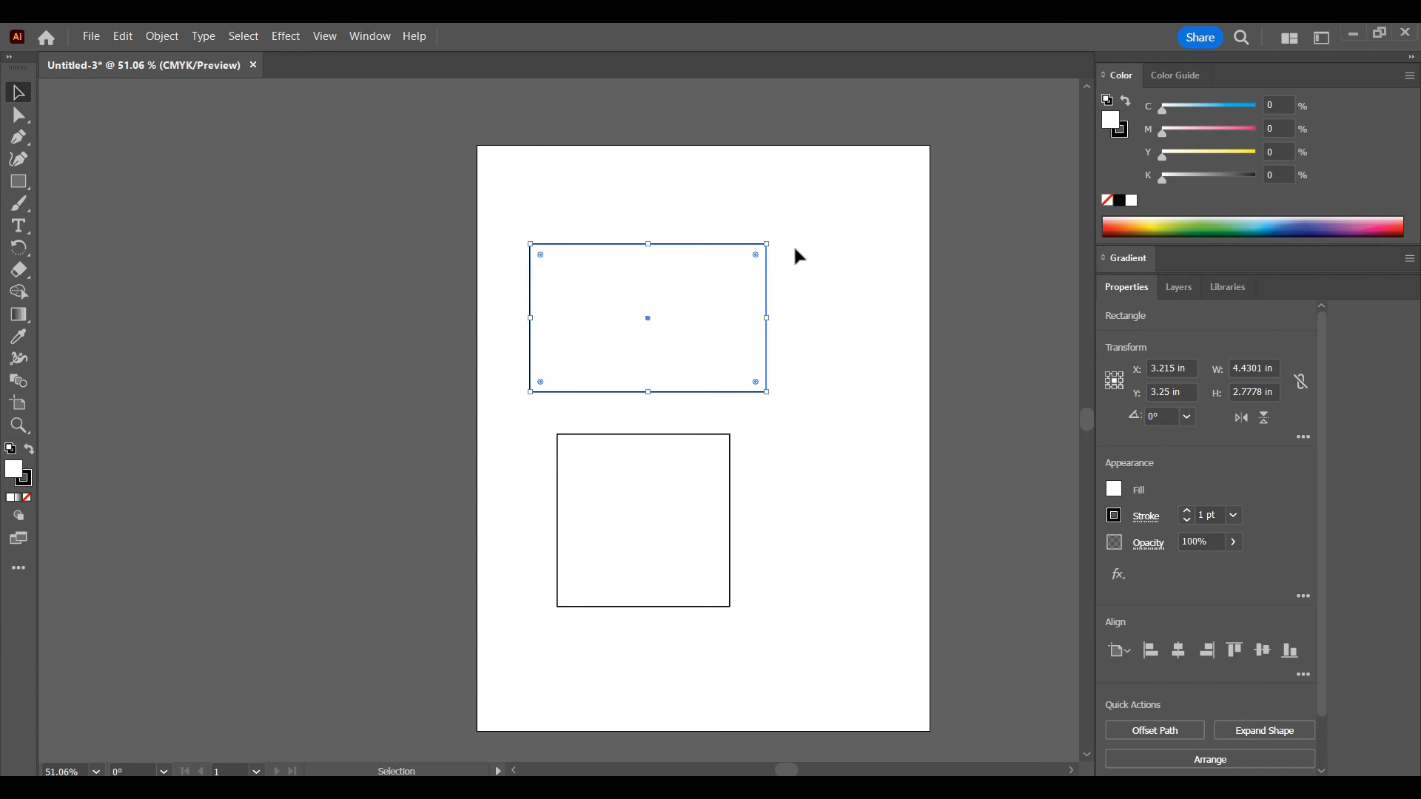
mouse_move(770, 235)
left_mouse_down()
mouse_move(796, 263)
mouse_move(808, 321)
mouse_move(808, 259)
mouse_move(752, 196)
mouse_move(694, 174)
mouse_move(558, 180)
mouse_move(504, 215)
mouse_move(506, 346)
mouse_move(540, 190)
mouse_move(666, 184)
mouse_move(745, 242)
left_mouse_up()
left_click_drag(746, 242, 688, 194)
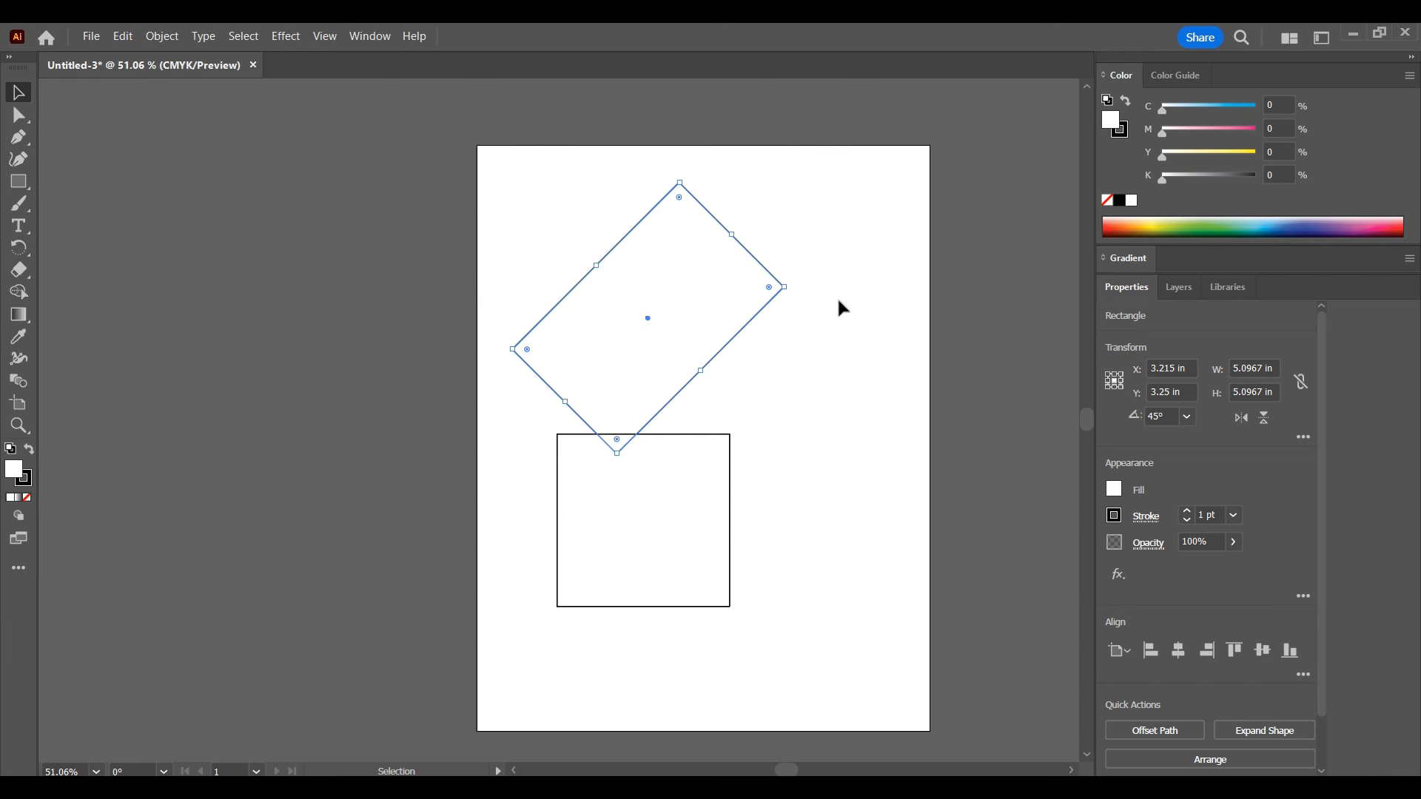
key("a")
key("ctrl+z")
key("v")
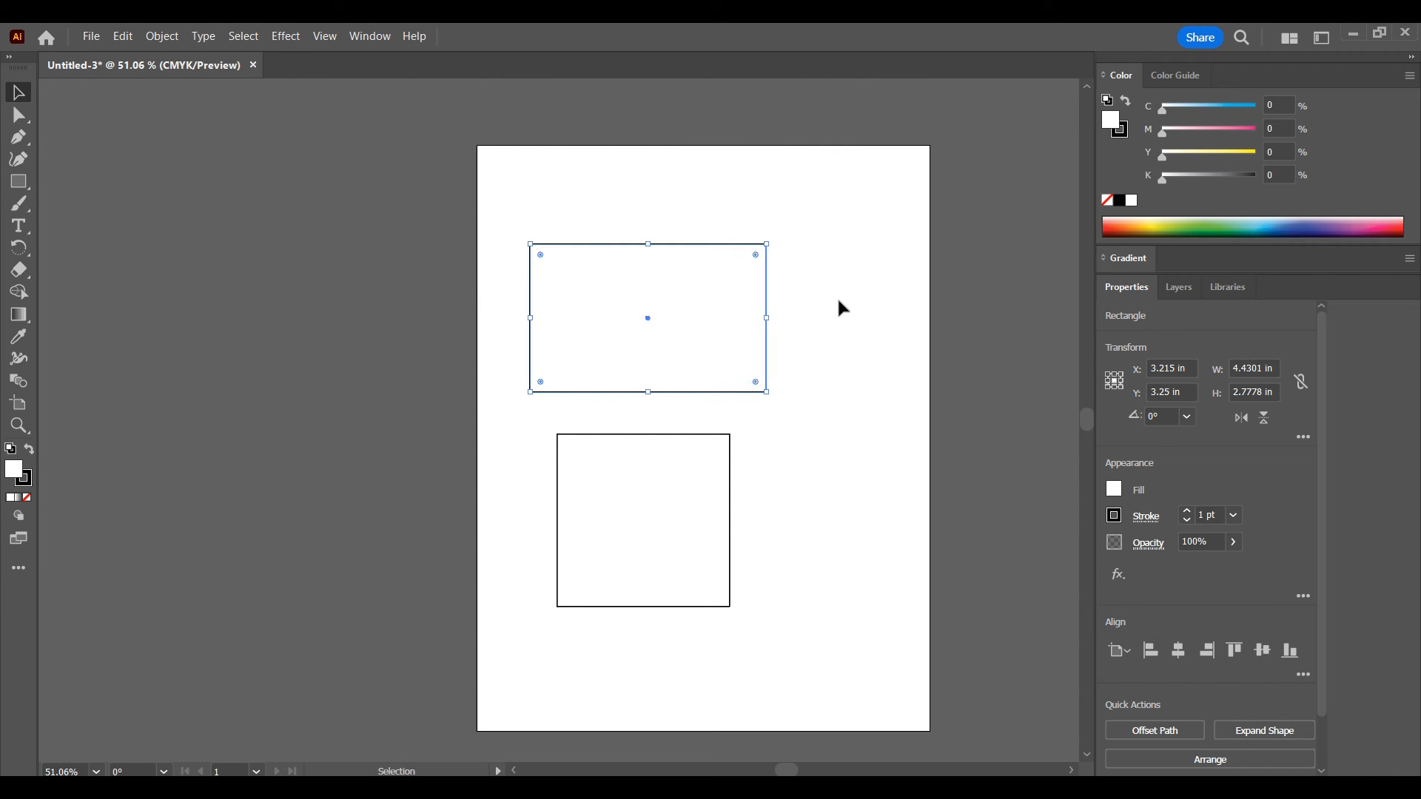
Shrink the upper rectangle from its lower-right corner and delete it.
left_click_drag(767, 394, 588, 302)
key("Delete")
Move the square near the artboard's upper-left corner and scale it down to about 1.42 in per side.
left_click_drag(675, 551, 625, 299)
left_click_drag(678, 352, 598, 254)
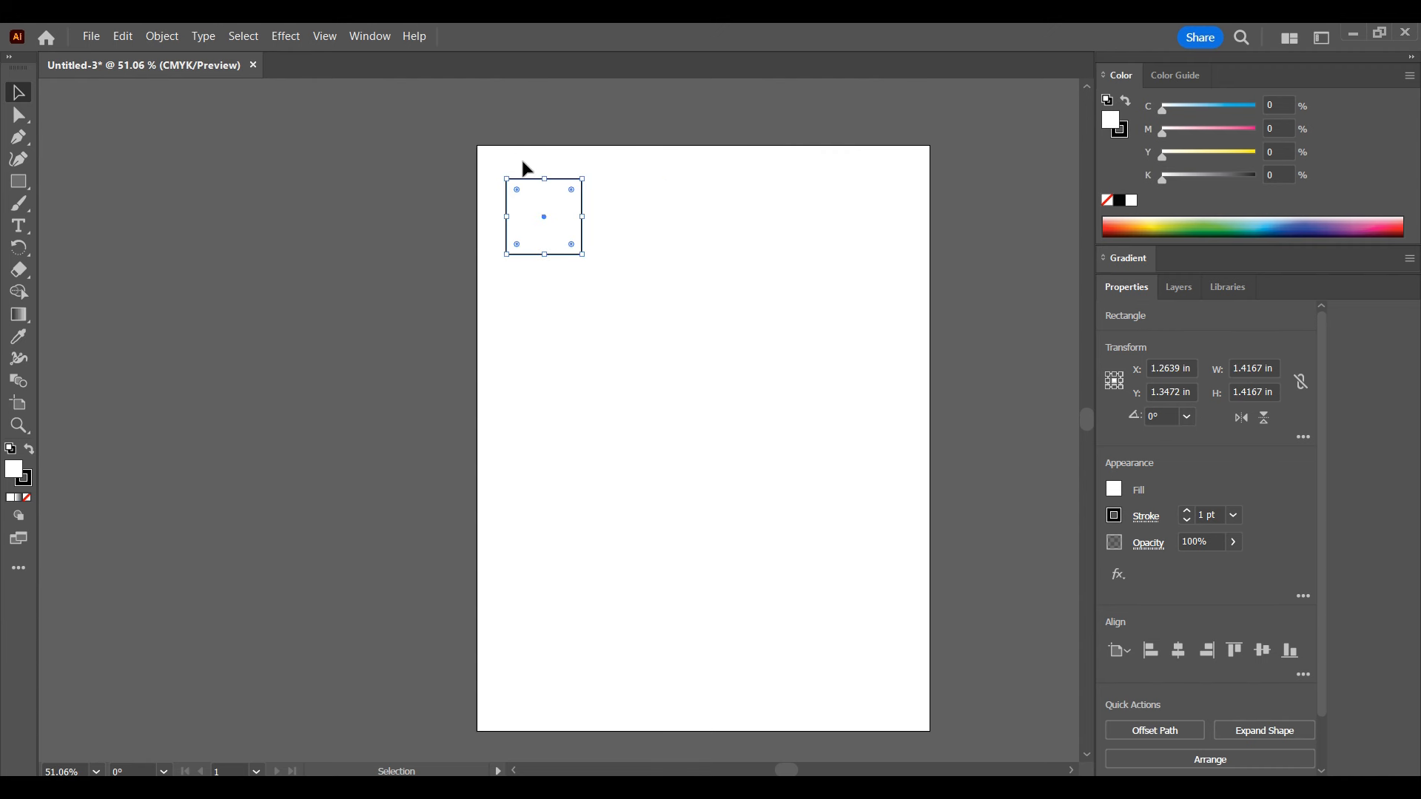
scroll(585, 178, "up", 4)
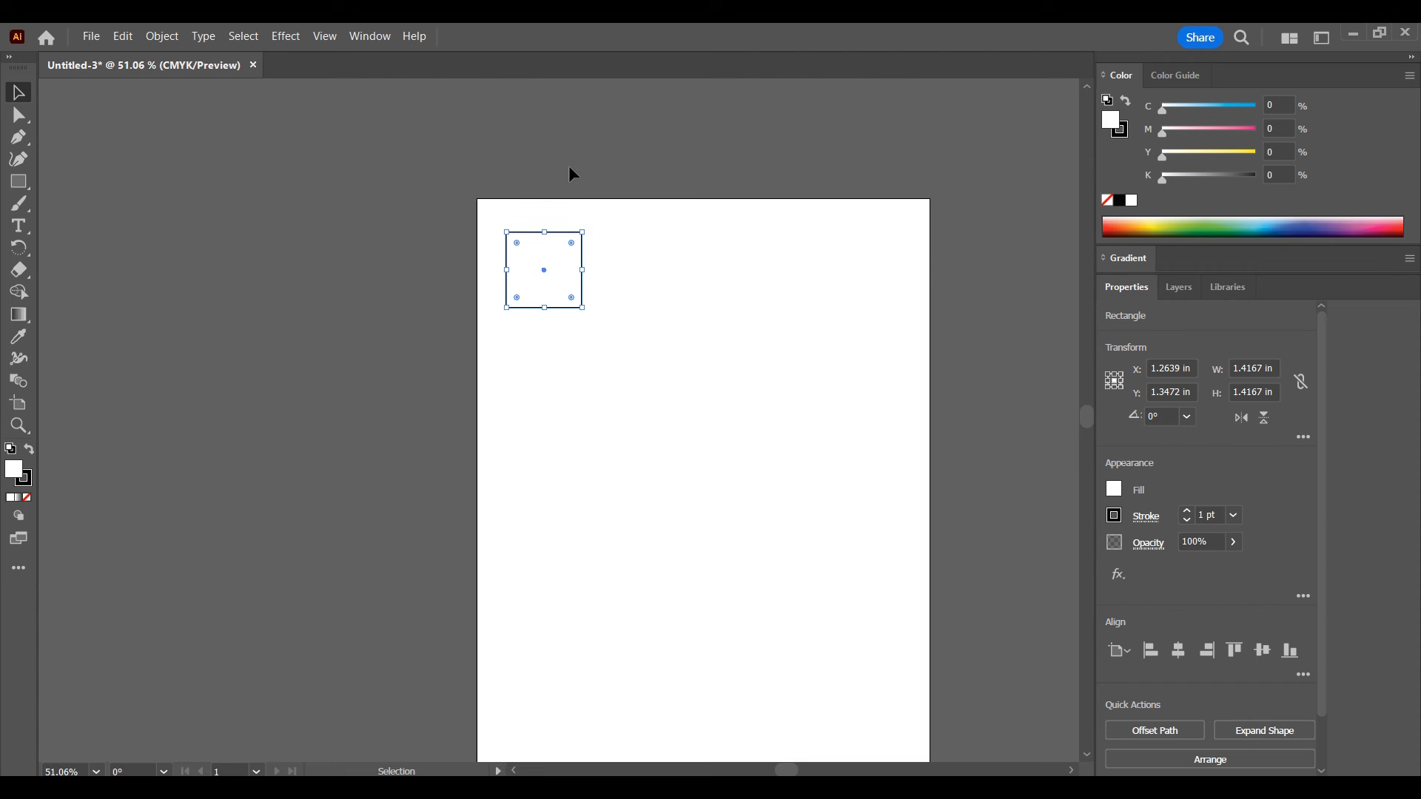
scroll(604, 251, "down", 1)
scroll(598, 288, "up", 3)
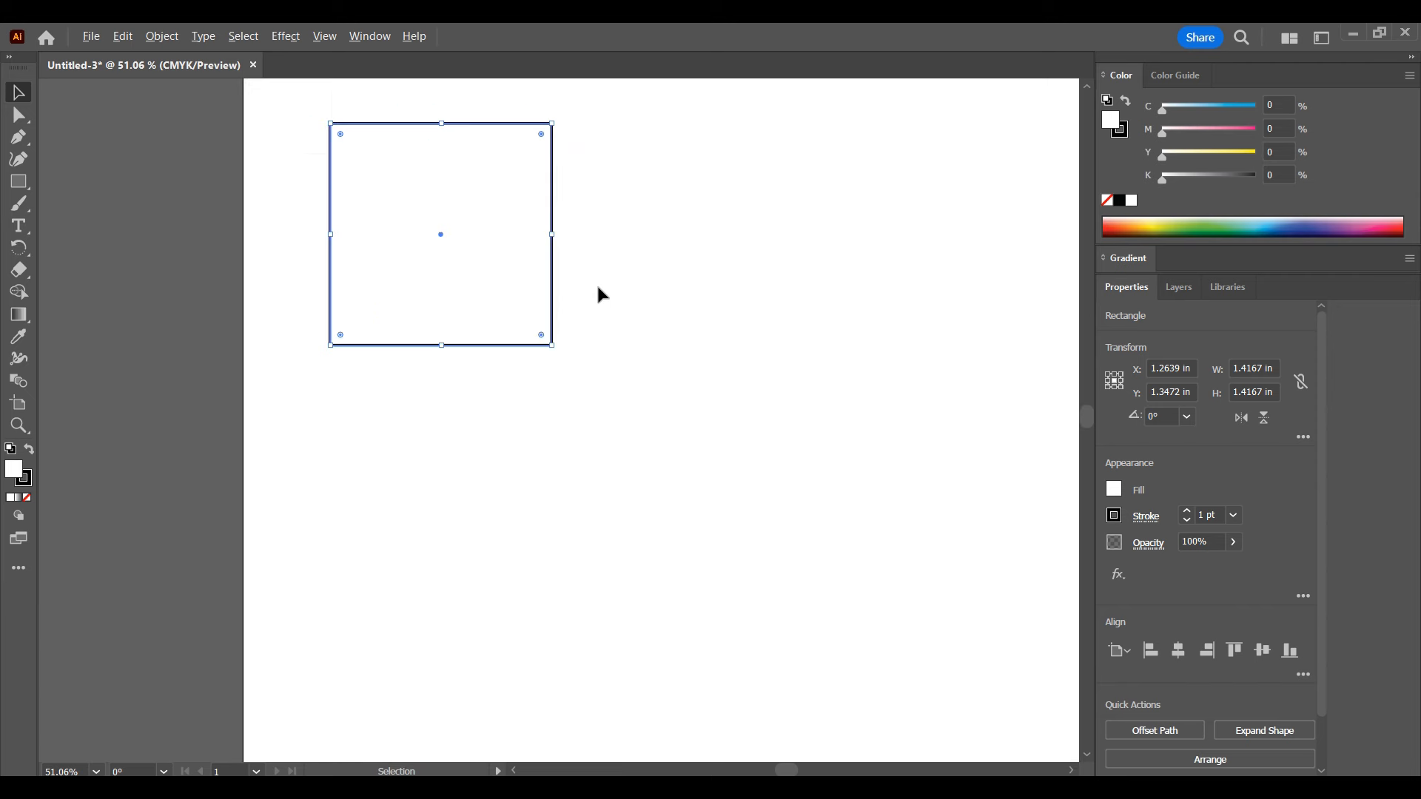
Zoom in and out around the square several times and pan the artboard to inspect it from different views.
scroll(599, 290, "up", 1)
scroll(597, 288, "up", 2)
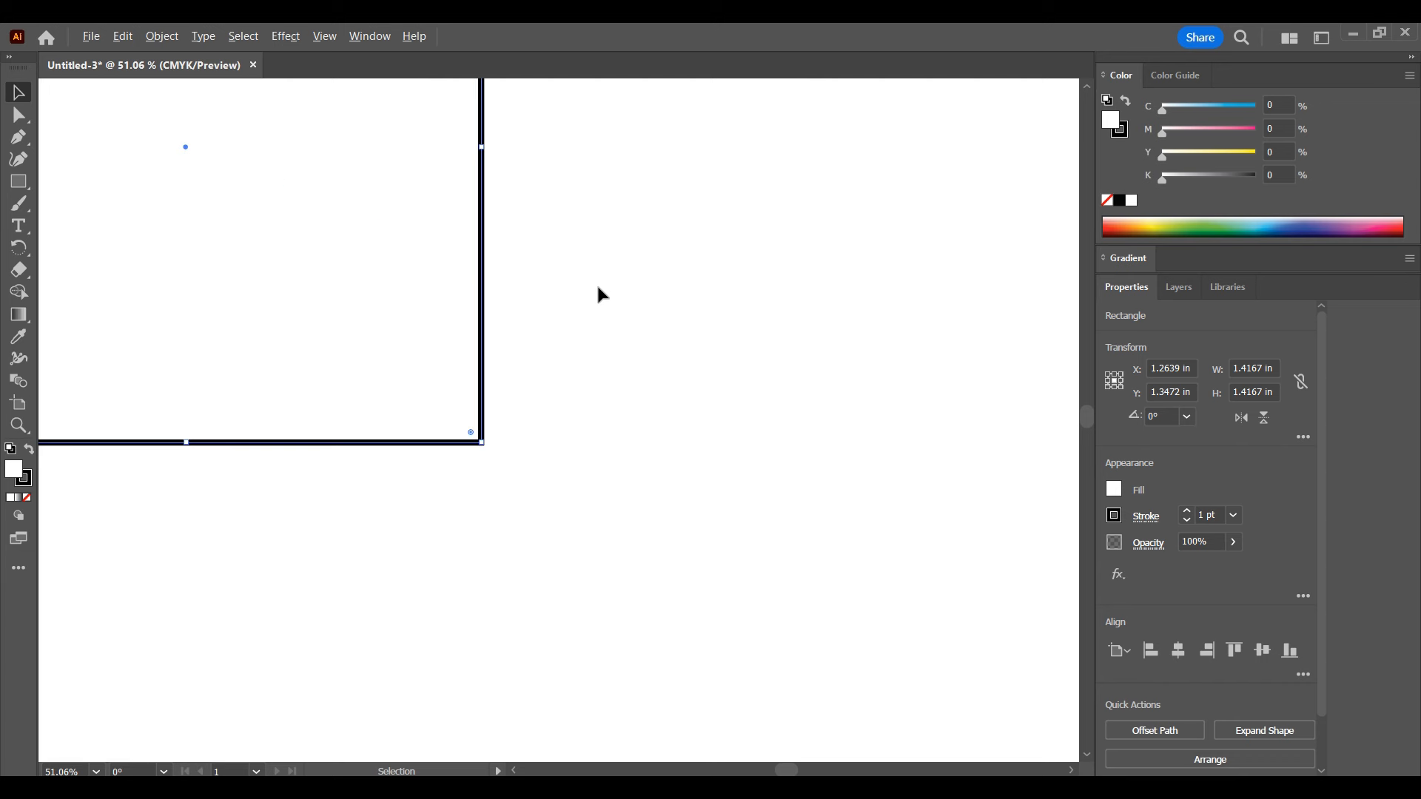
scroll(597, 290, "down", 5)
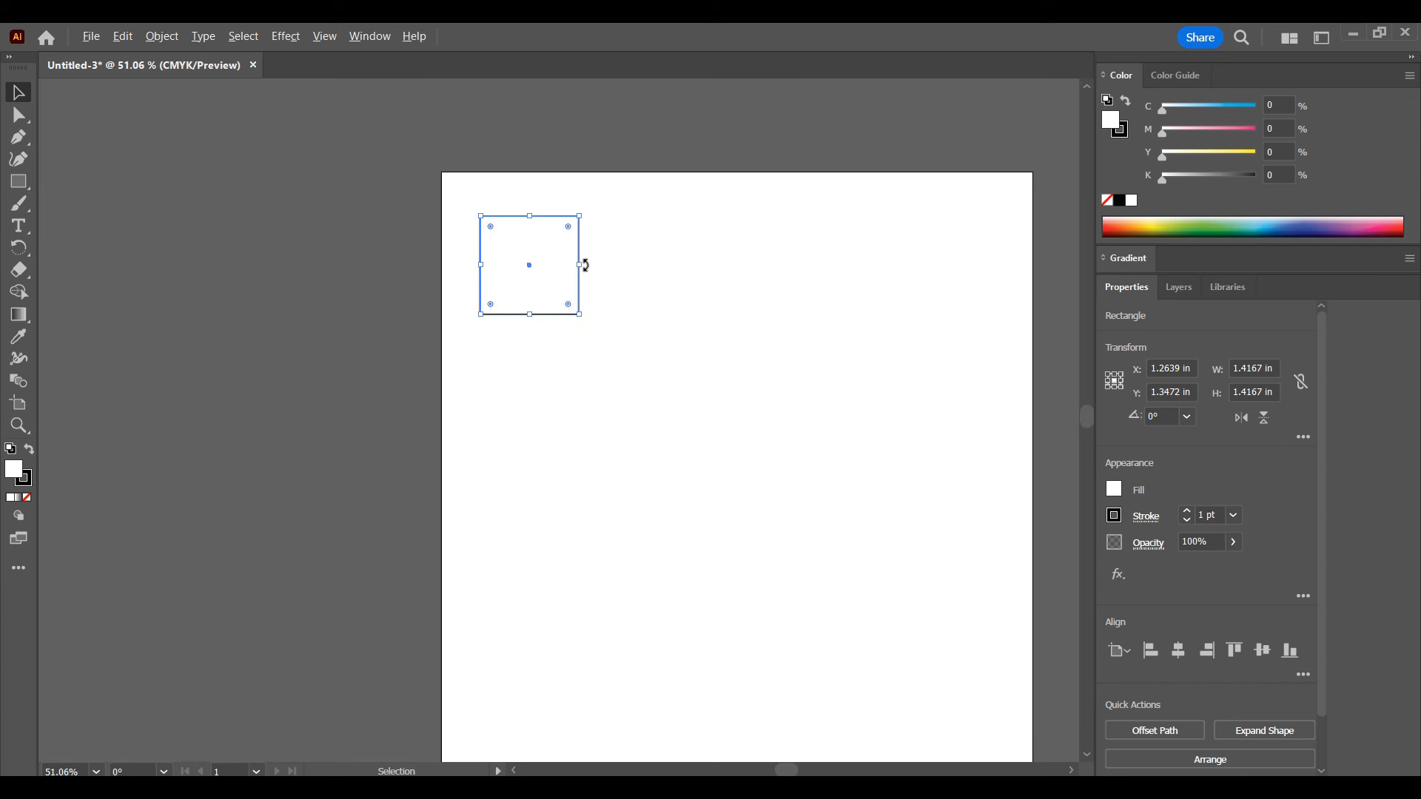
scroll(596, 264, "up", 4)
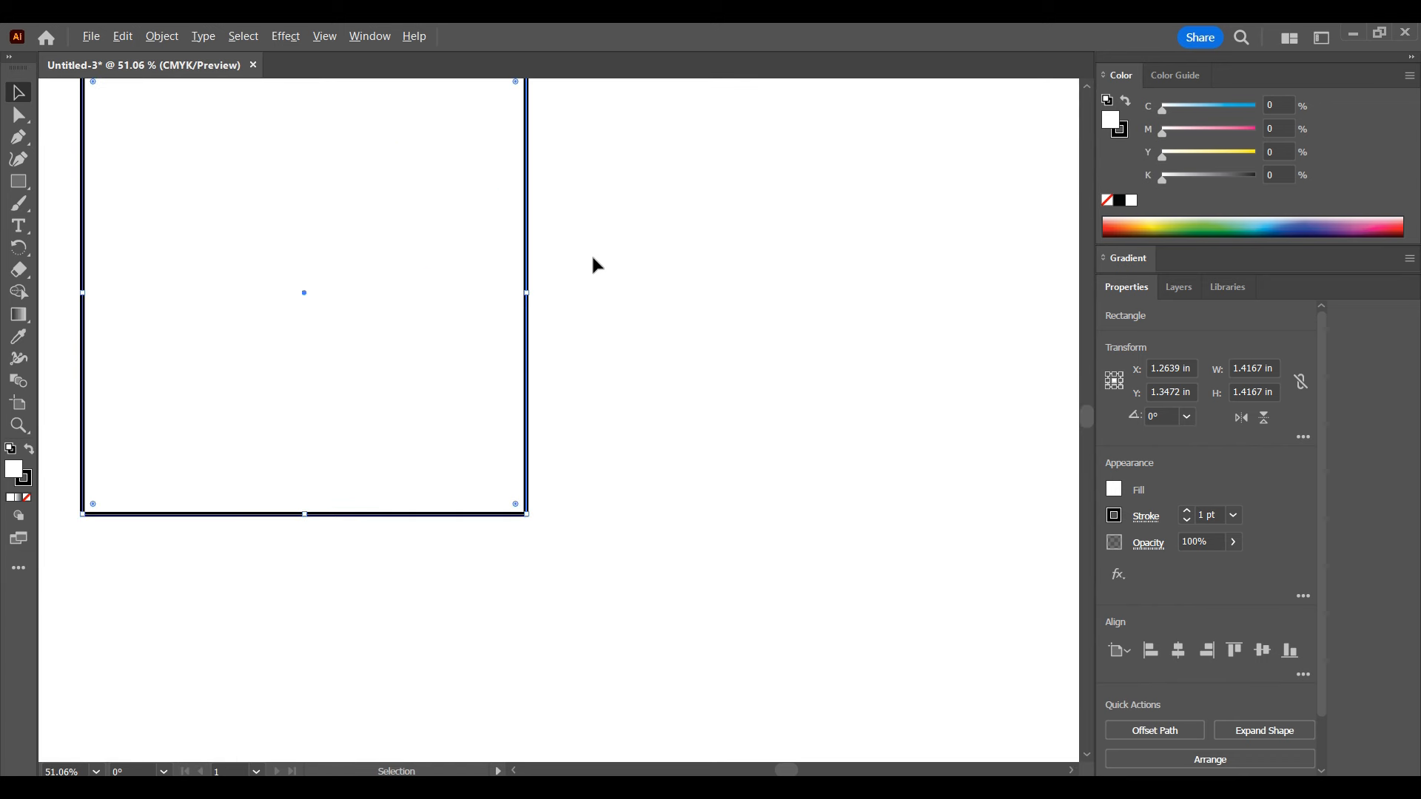
scroll(596, 264, "down", 4)
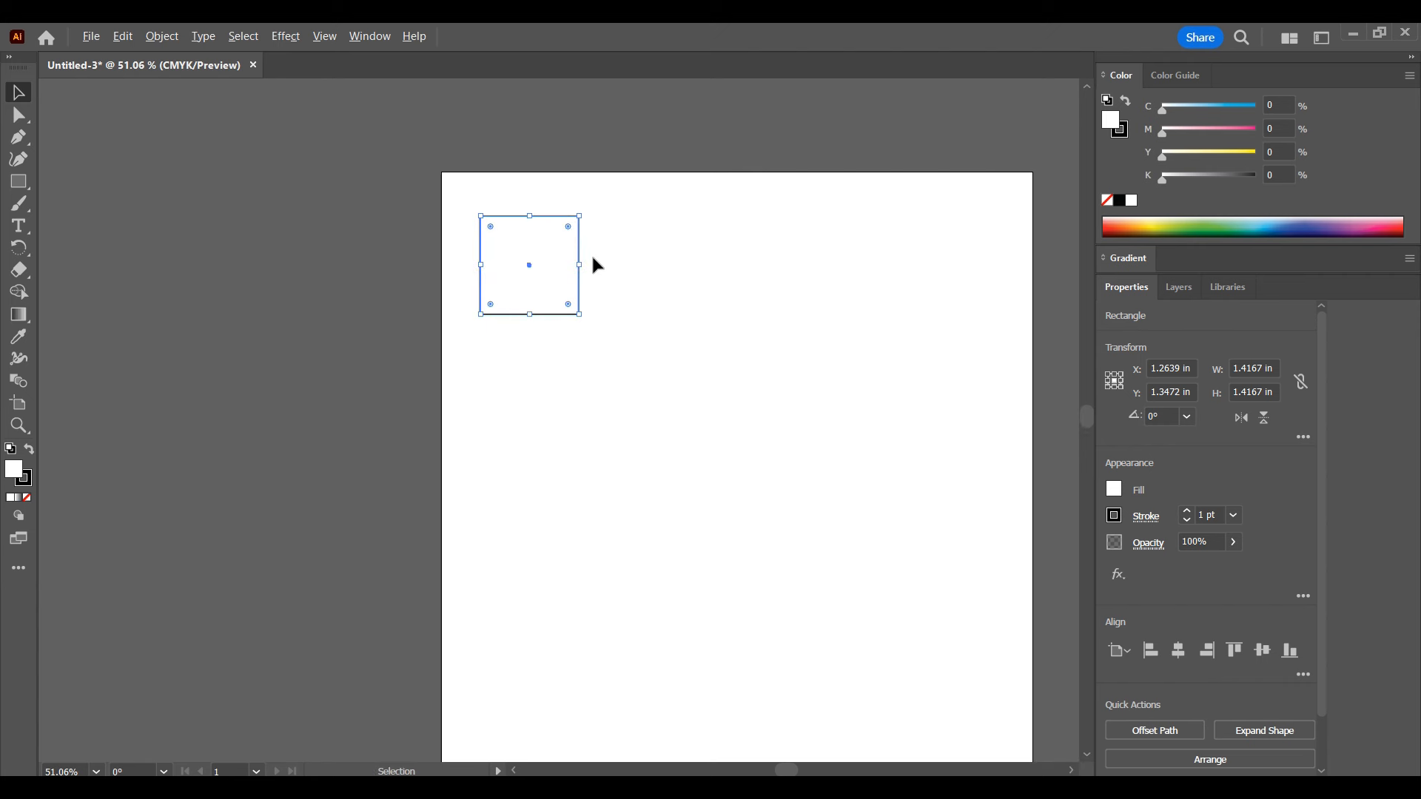
scroll(595, 264, "up", 2)
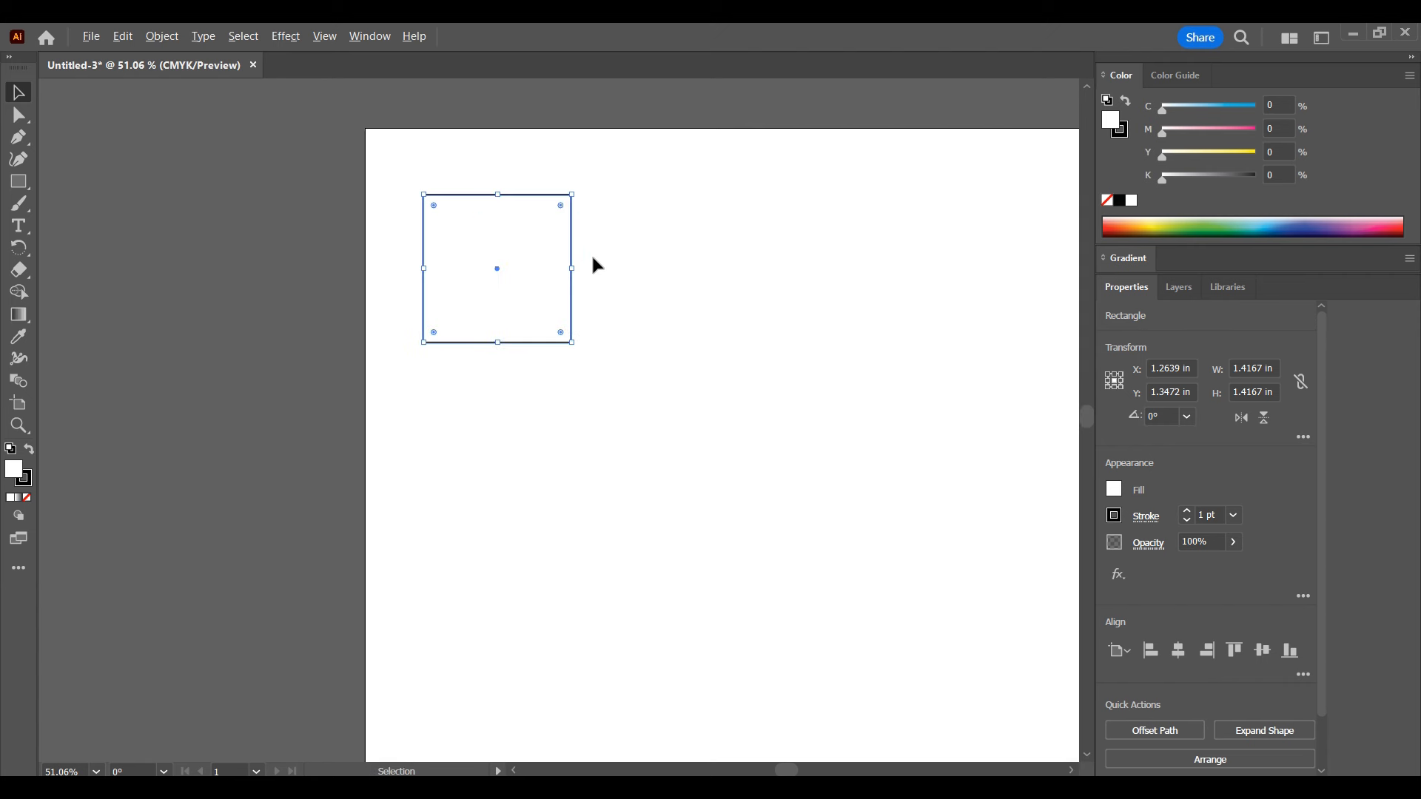
key("space")
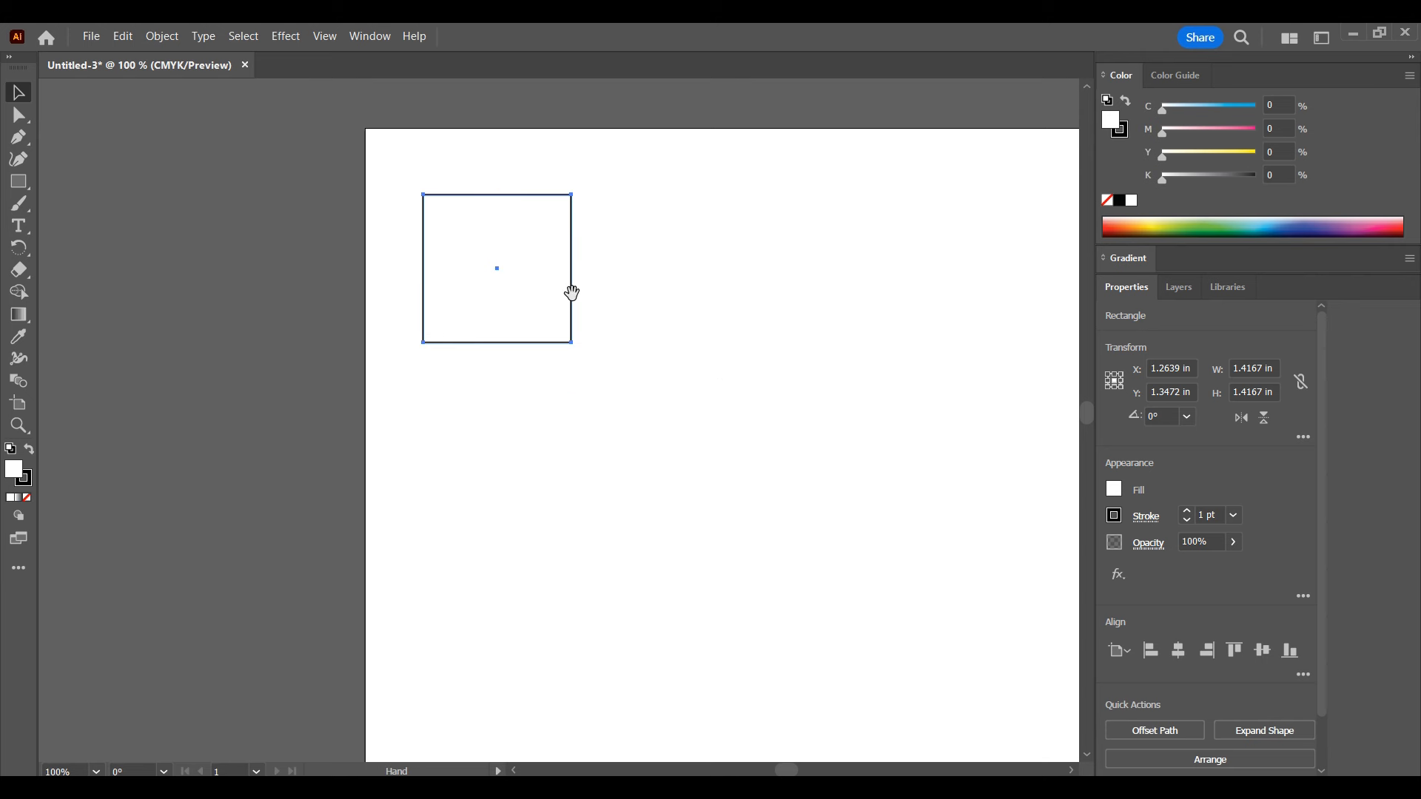
left_click_drag(780, 390, 603, 365)
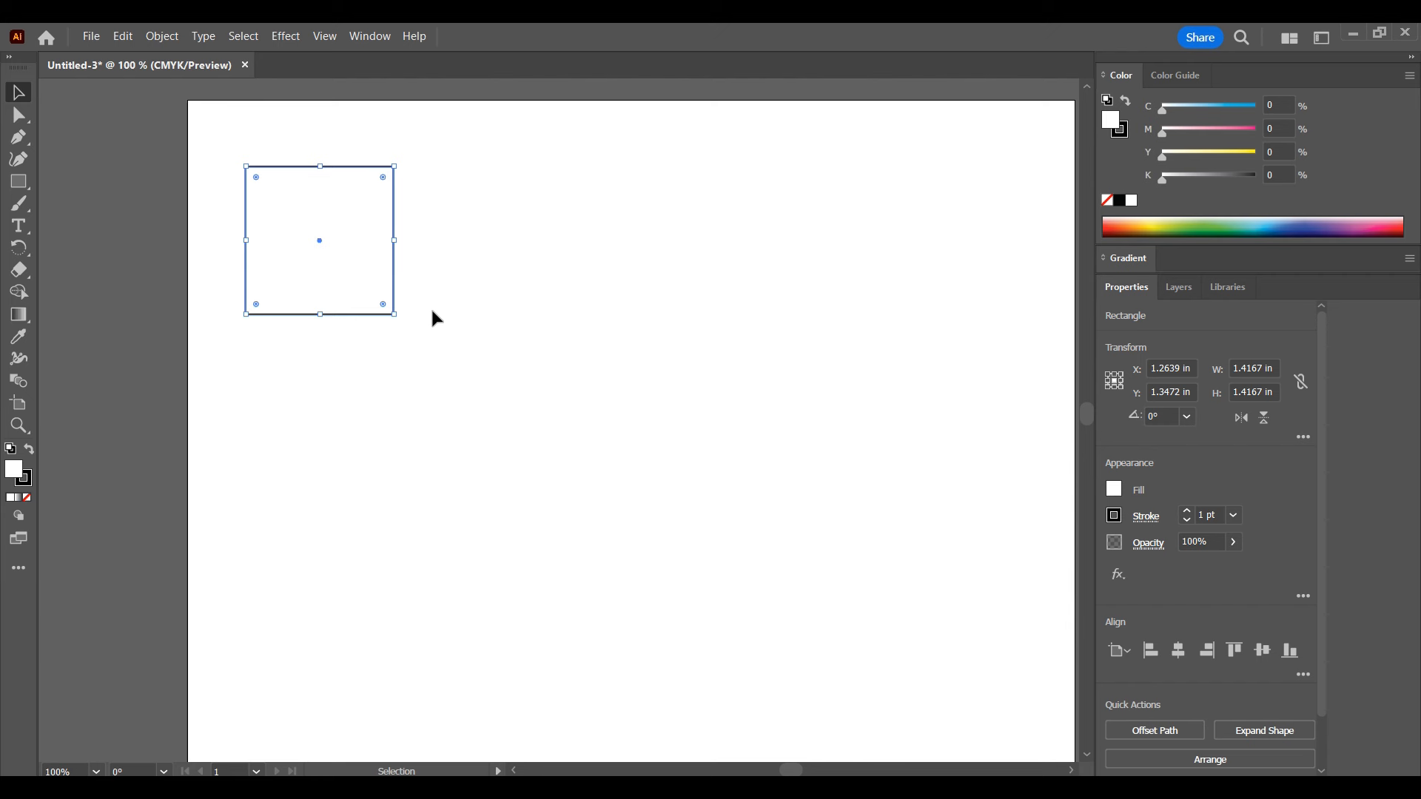
Use the Zoom tool on the square to magnify to 150%, reduce to 66.67% and finish at 100%.
key("z")
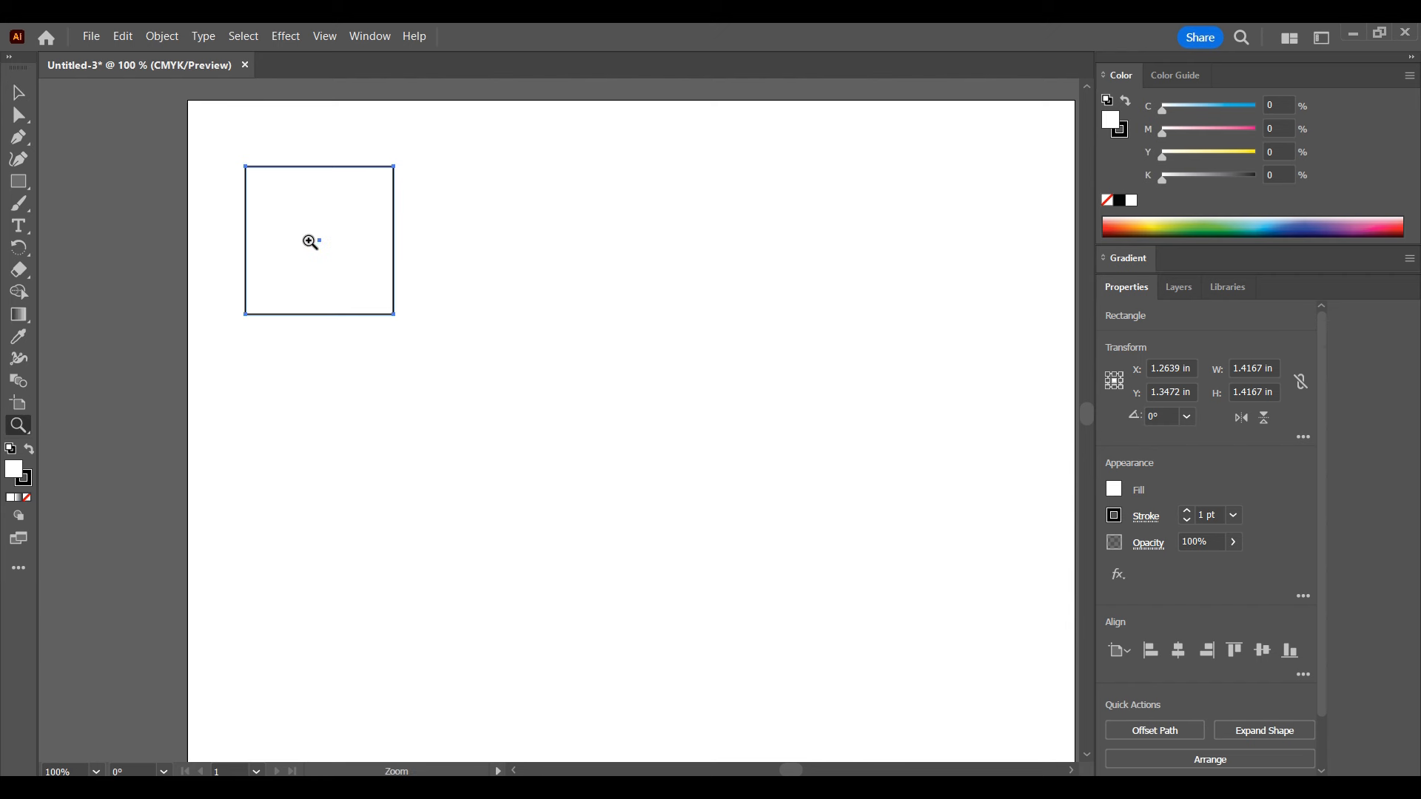
left_click(310, 237)
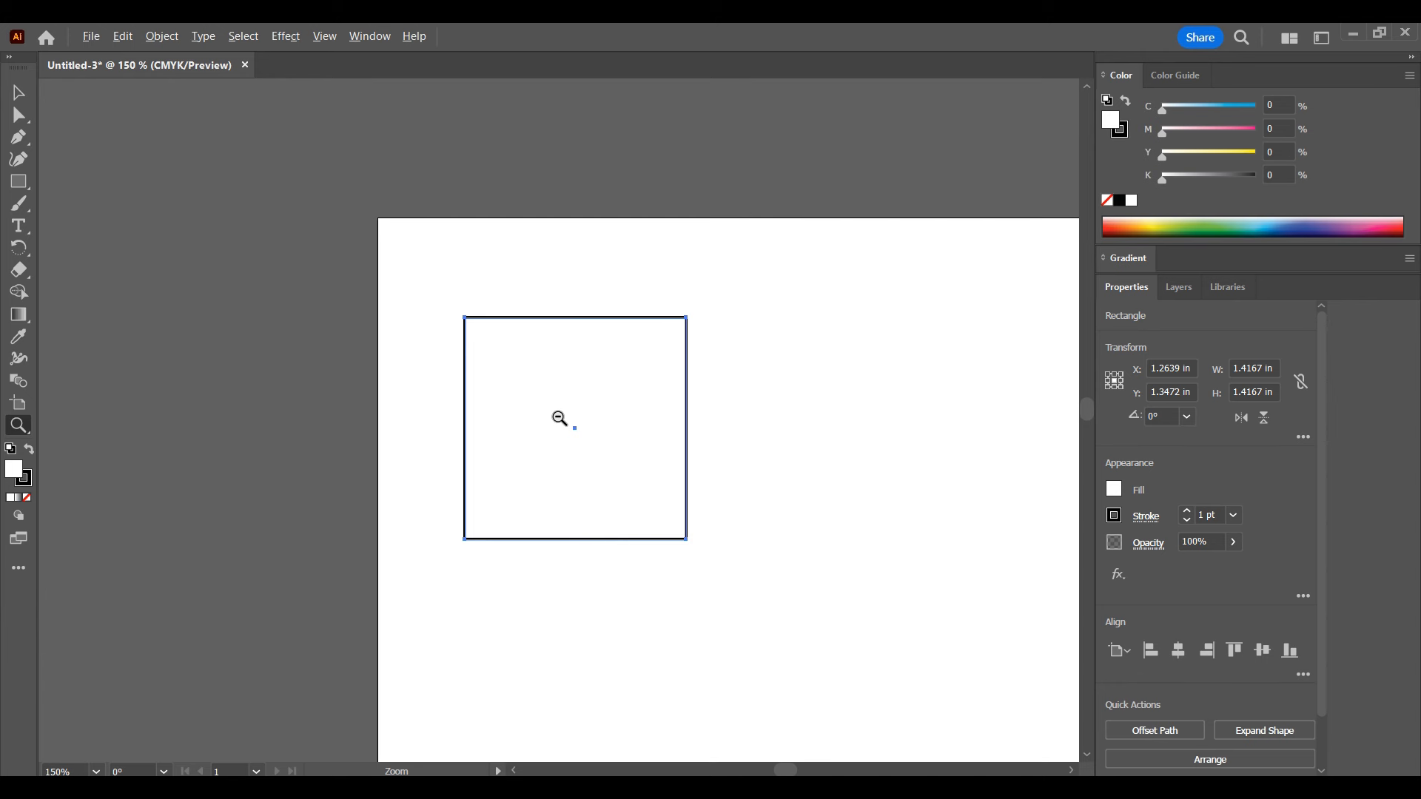
key("alt")
key("alt")
left_click(562, 419, "alt")
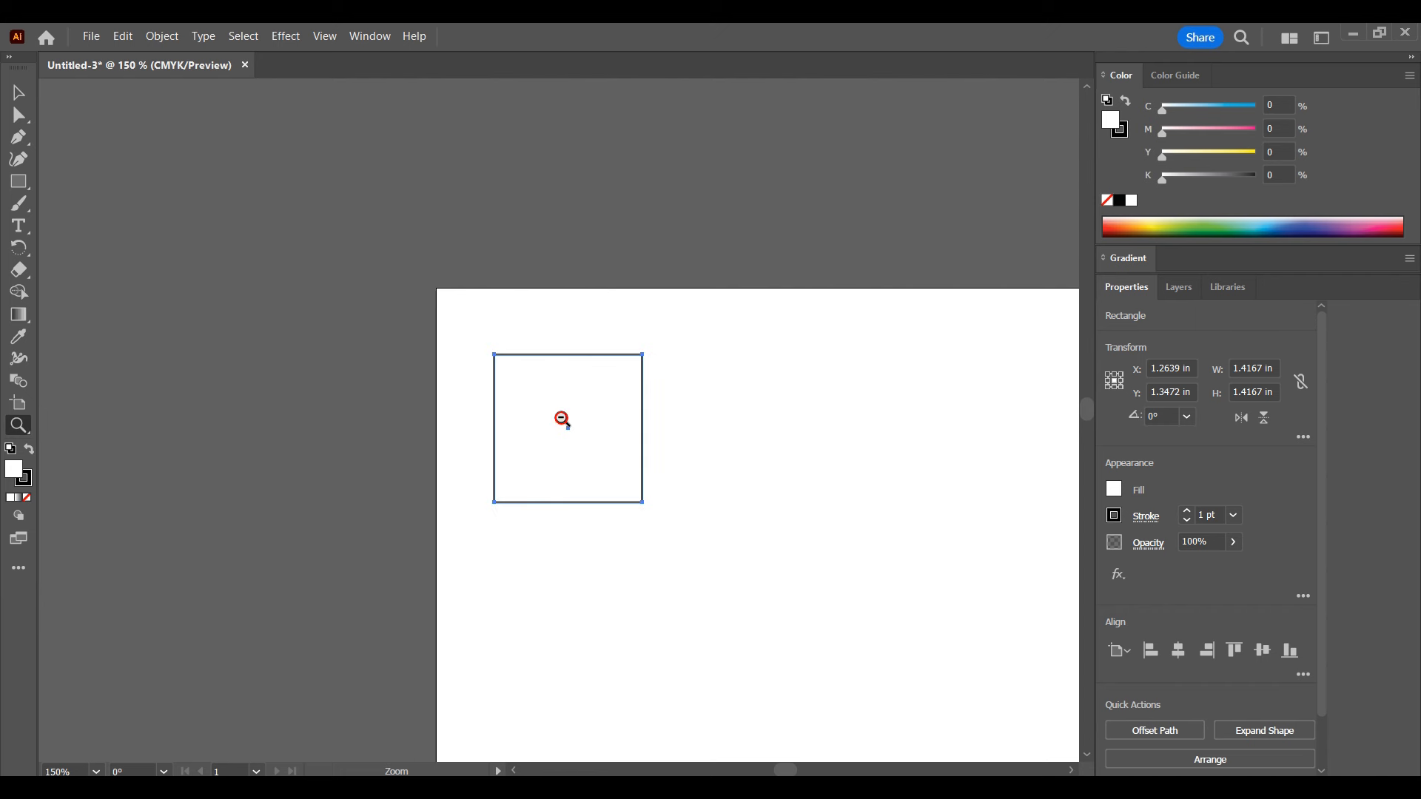
left_click(563, 420, "alt")
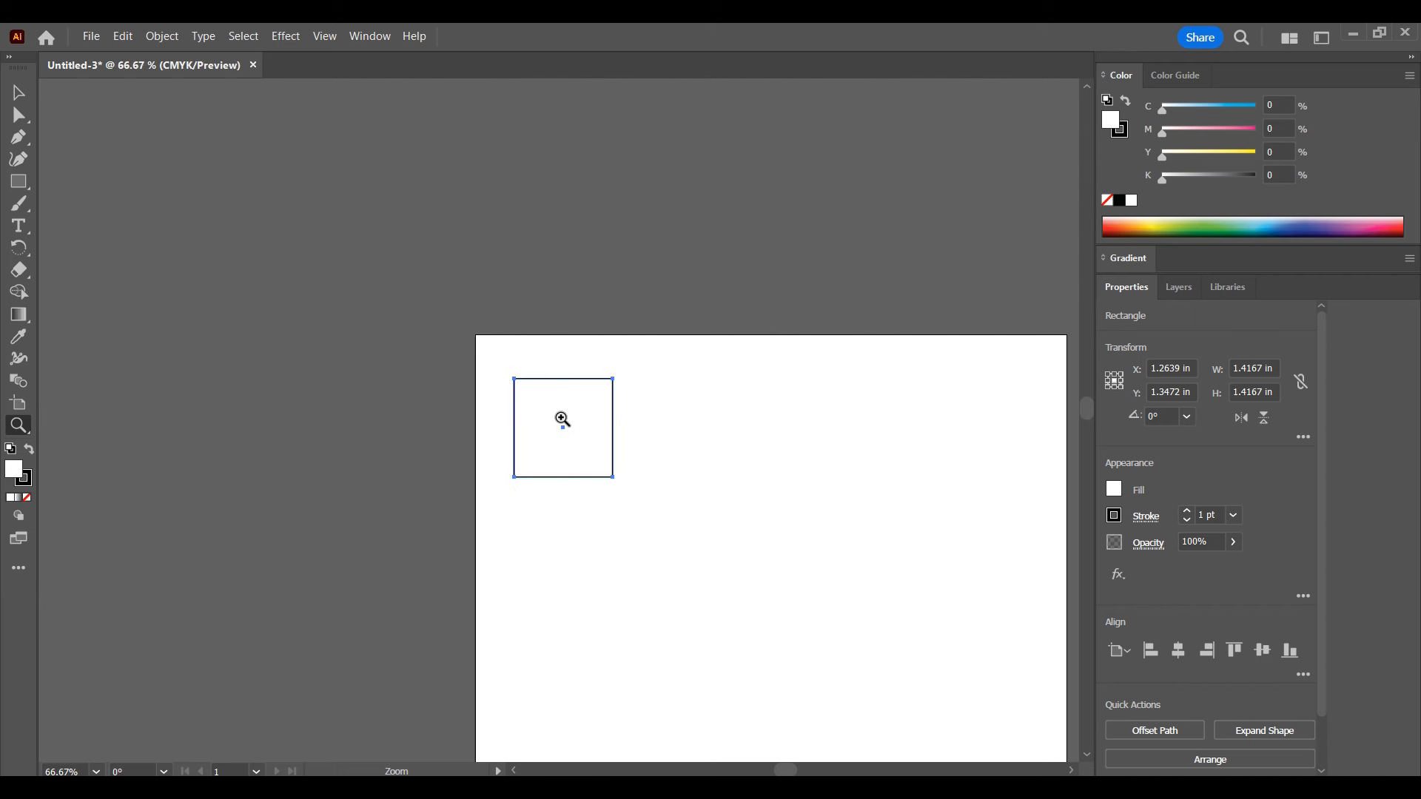
left_click(562, 419)
left_click(563, 419)
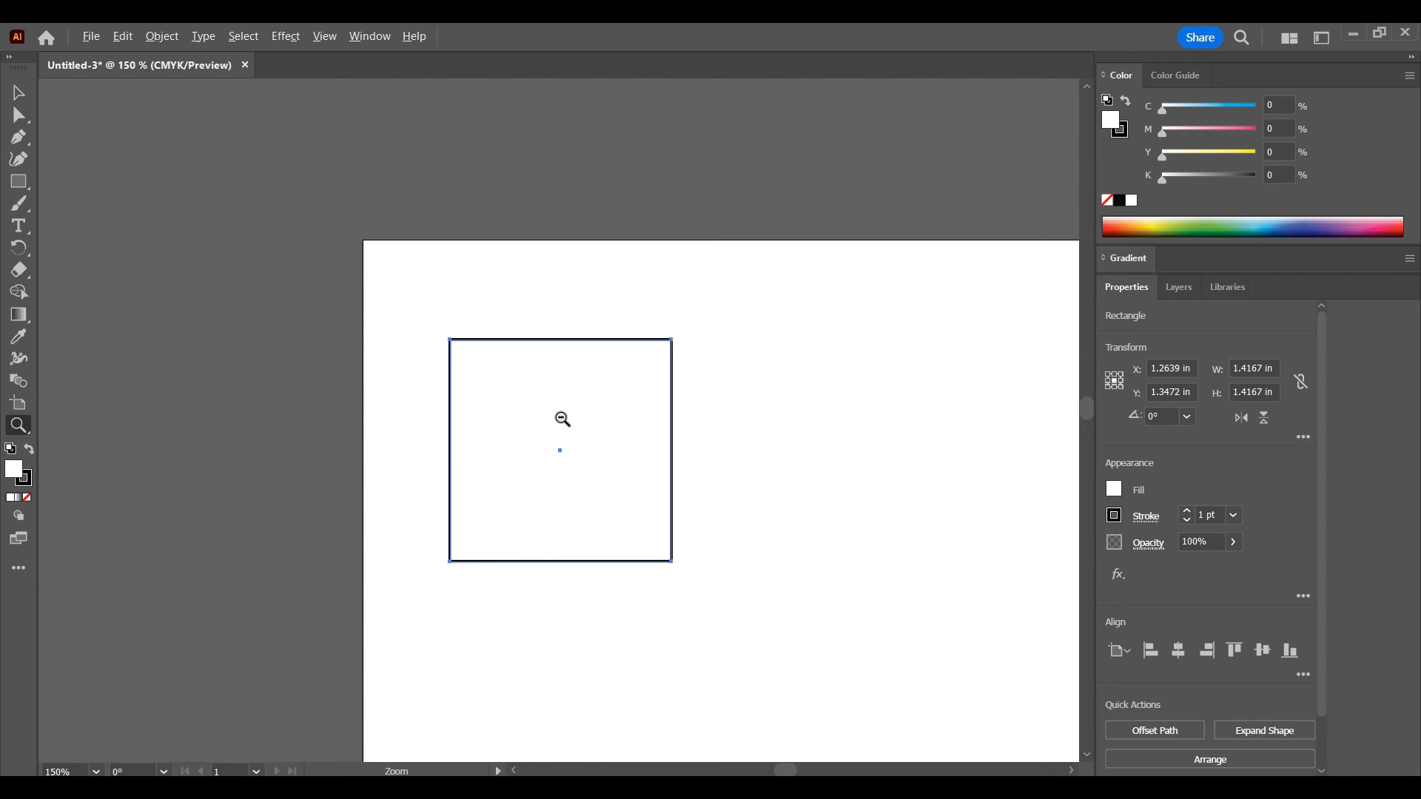
left_click(563, 419, "alt")
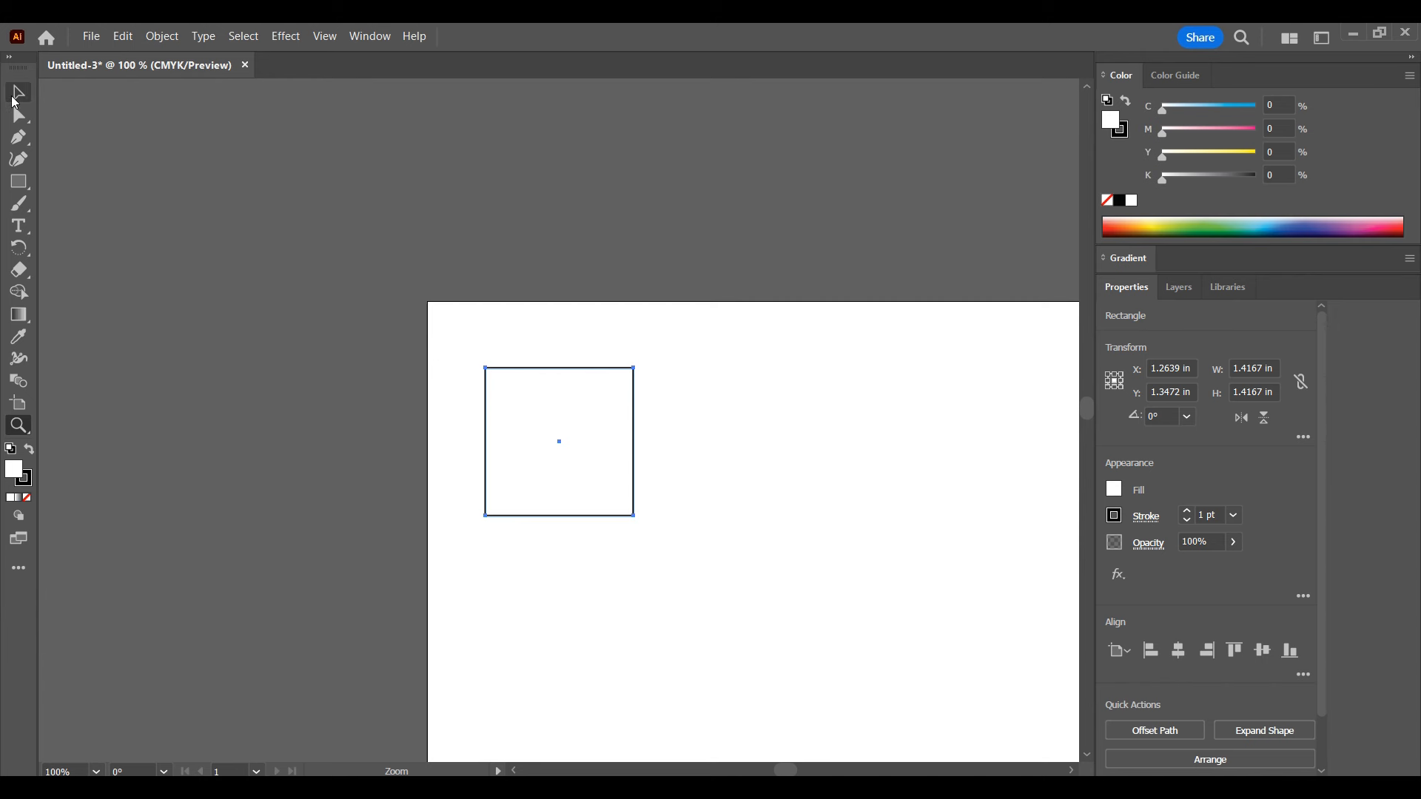
Move the square closer to the artboard's upper-left corner with the Selection tool and enter isolation mode for it.
left_click(18, 94)
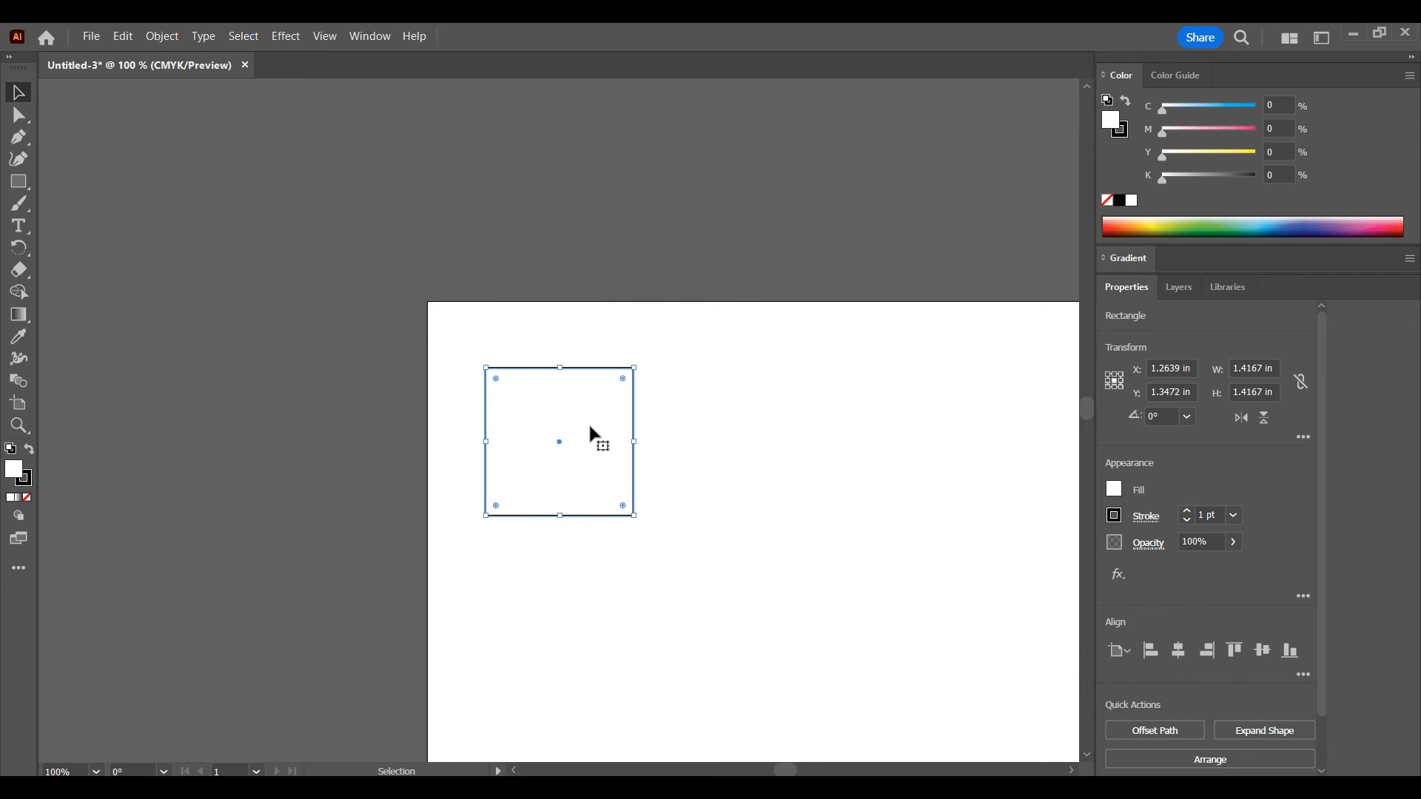
left_click_drag(576, 420, 555, 381)
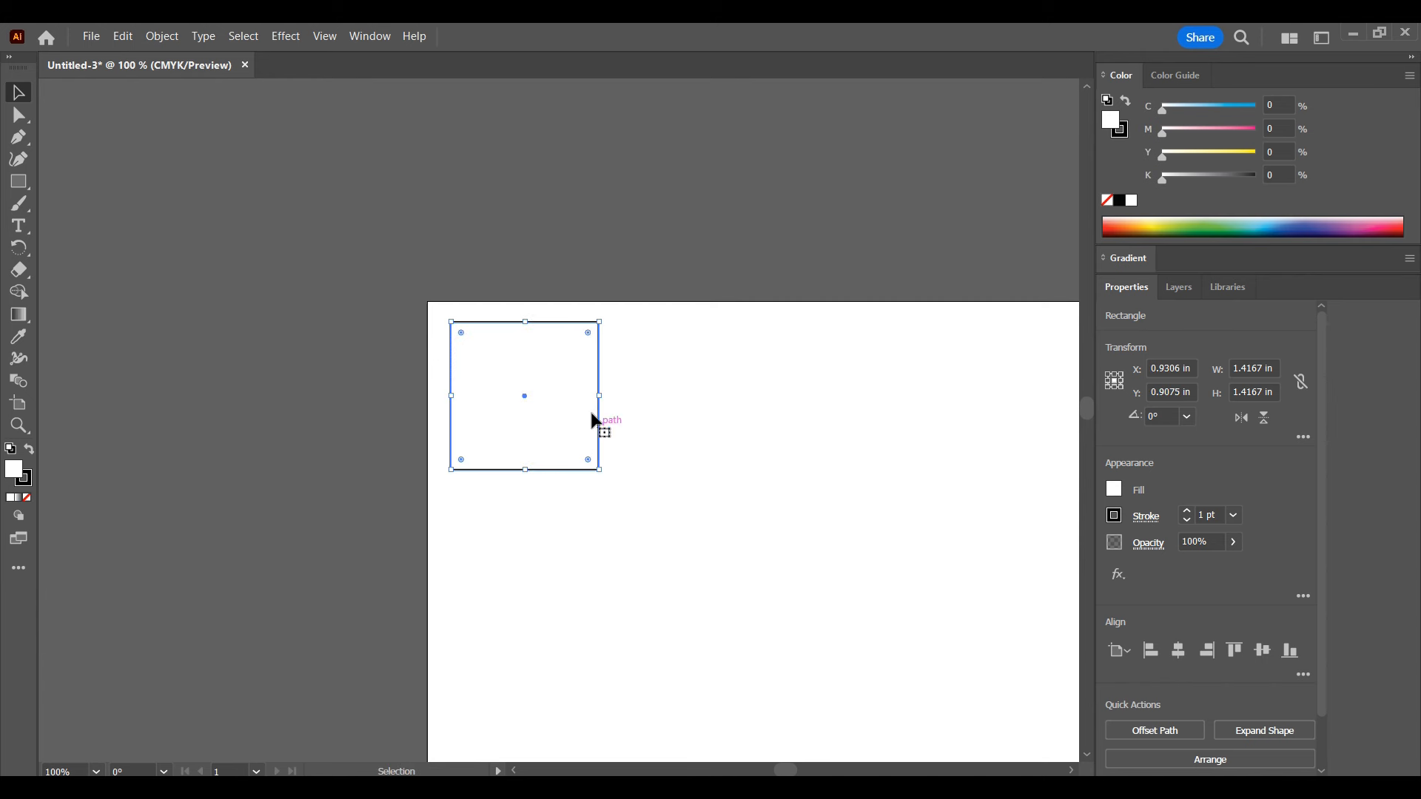
double_click(557, 374)
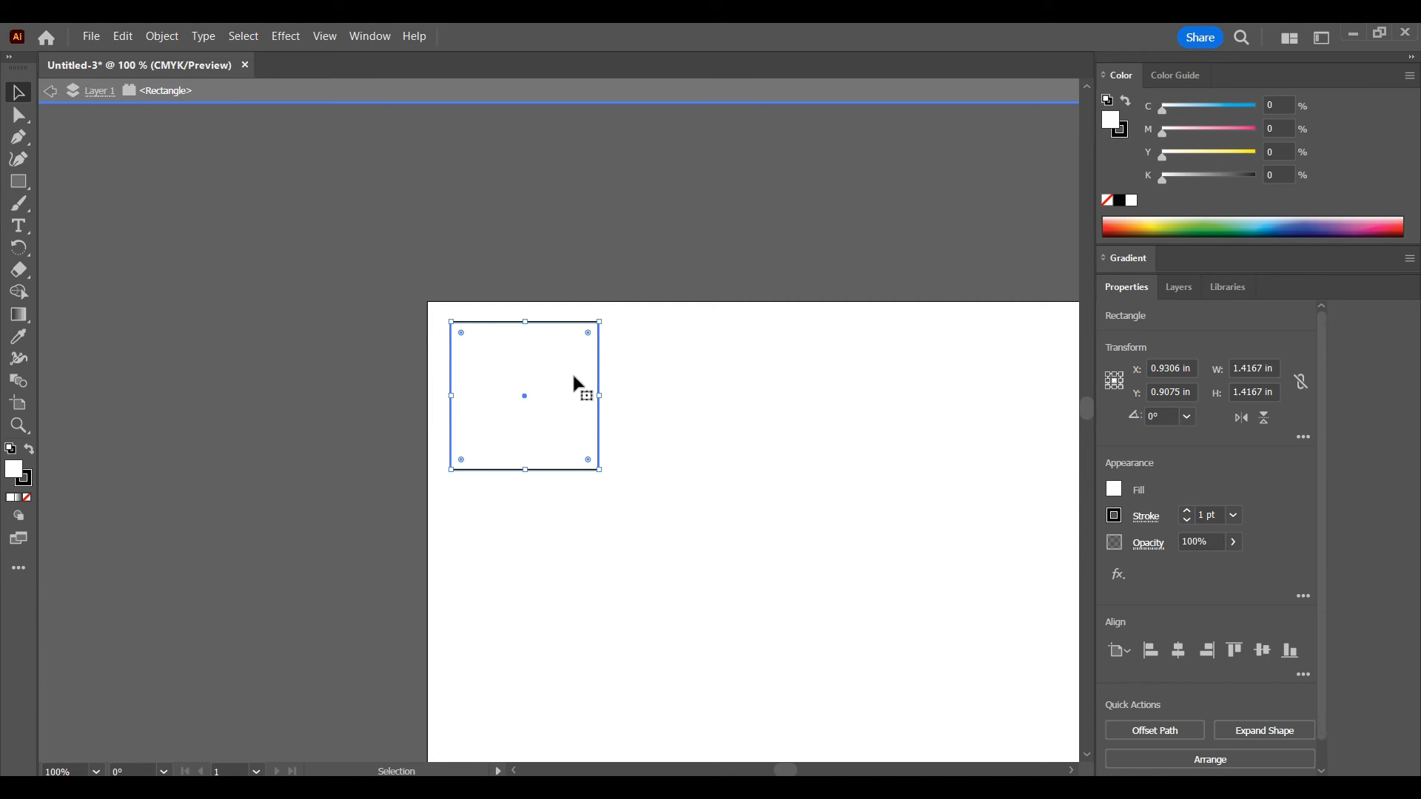
Try moving the isolated square right and back, and try moving it right again with that move repeated twice.
left_click_drag(535, 380, 802, 368)
left_click_drag(842, 422, 548, 400)
left_click(793, 491)
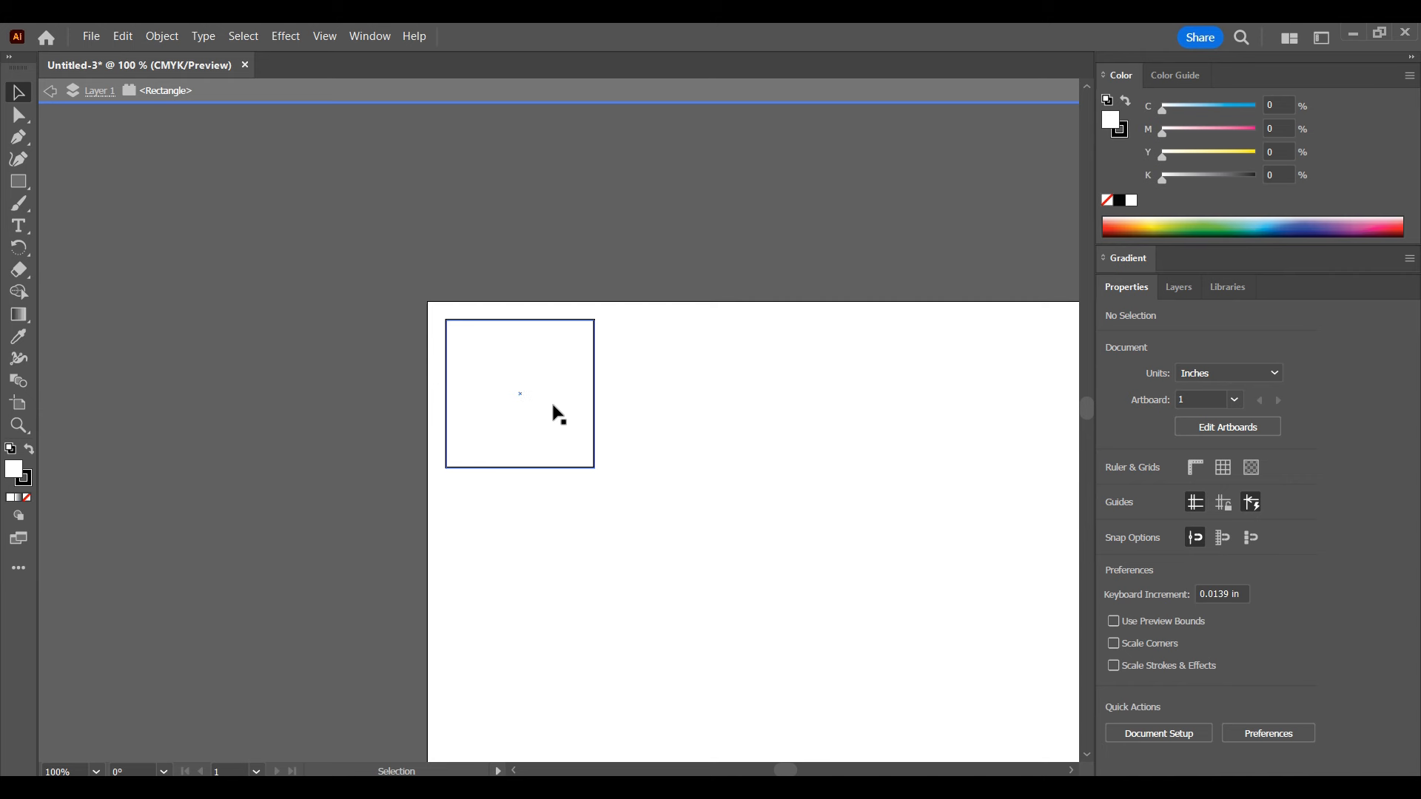
left_click_drag(552, 405, 707, 407)
key("ctrl+d")
key("ctrl+d")
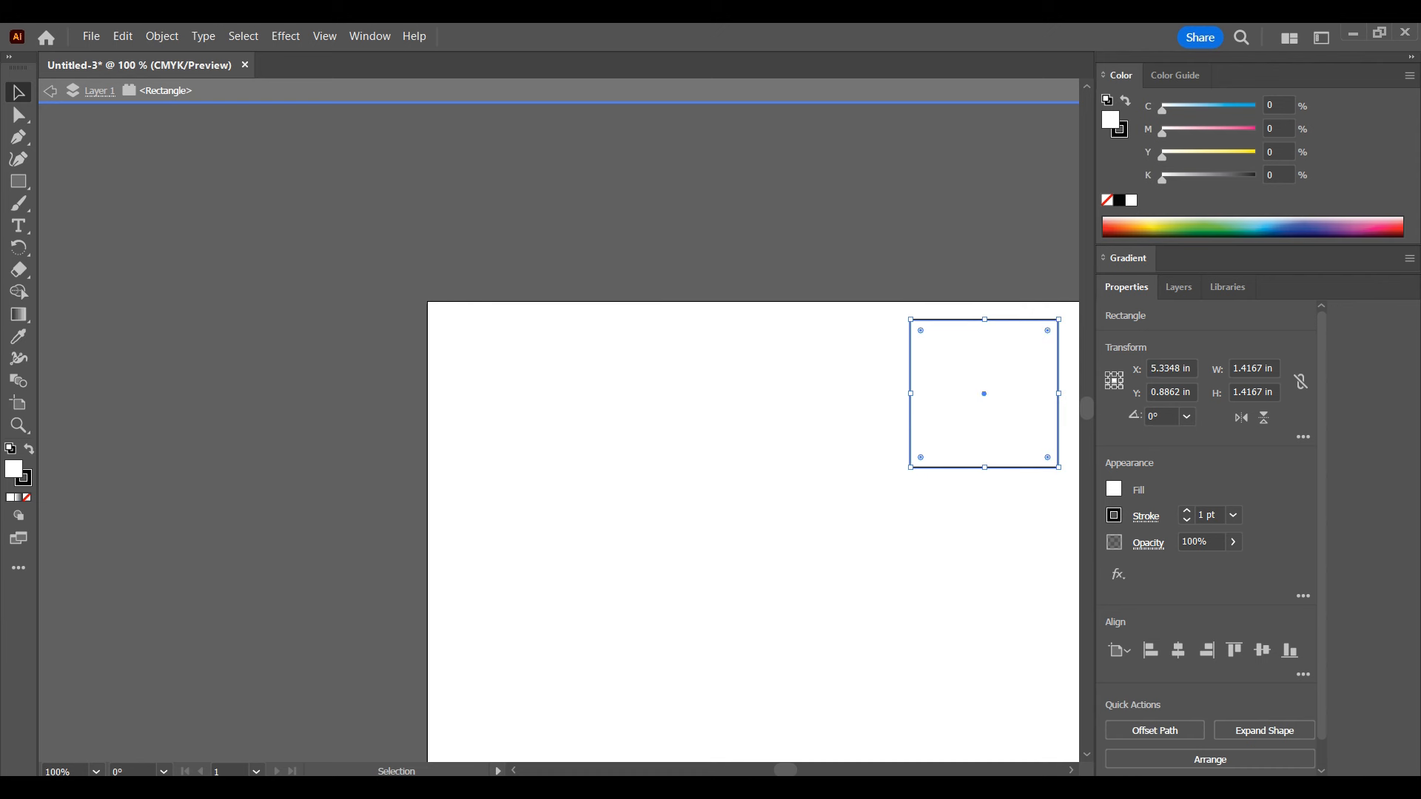
Return the square to the artboard's upper-left corner and scale it down proportionally to about 0.85 in per side.
left_click_drag(1026, 392, 556, 387)
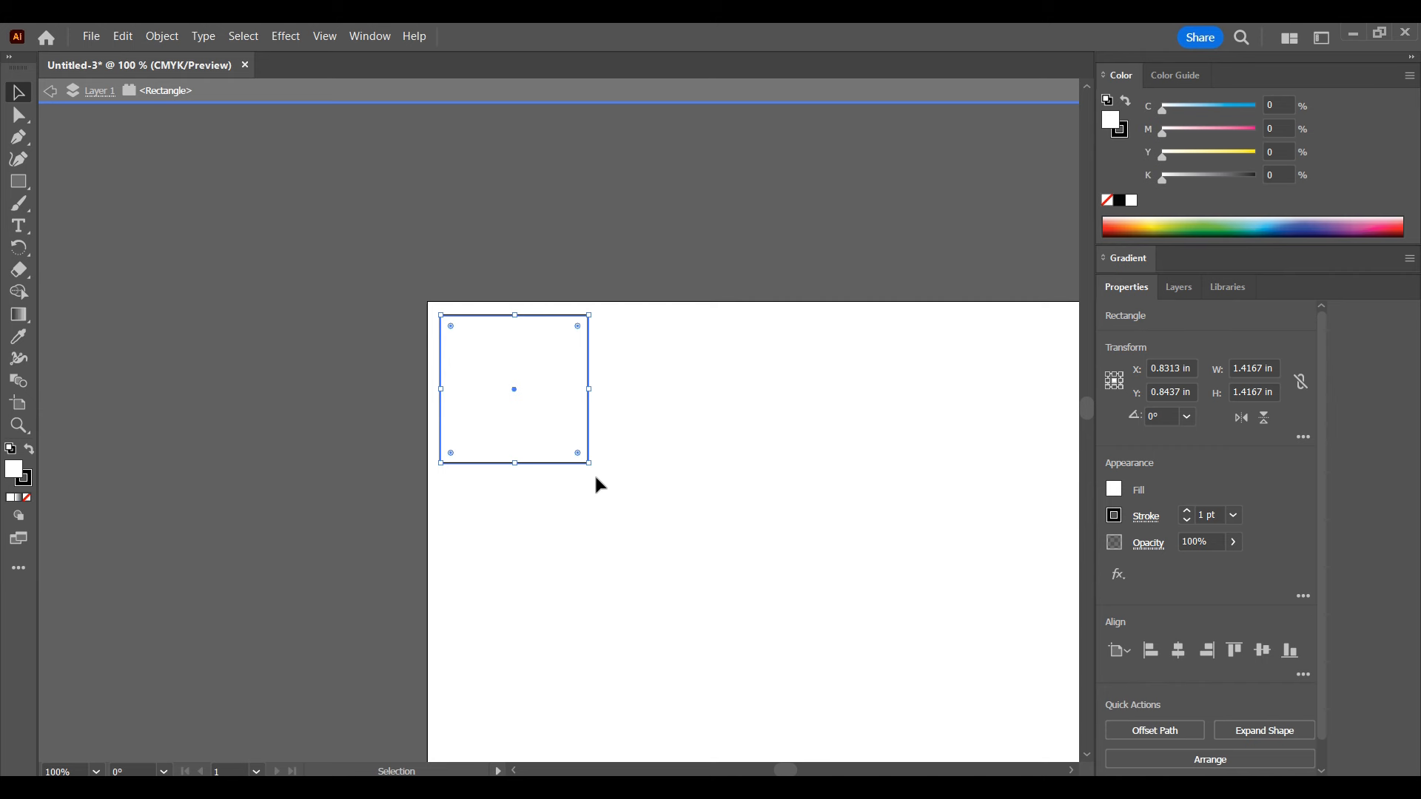
left_click_drag(589, 463, 530, 409)
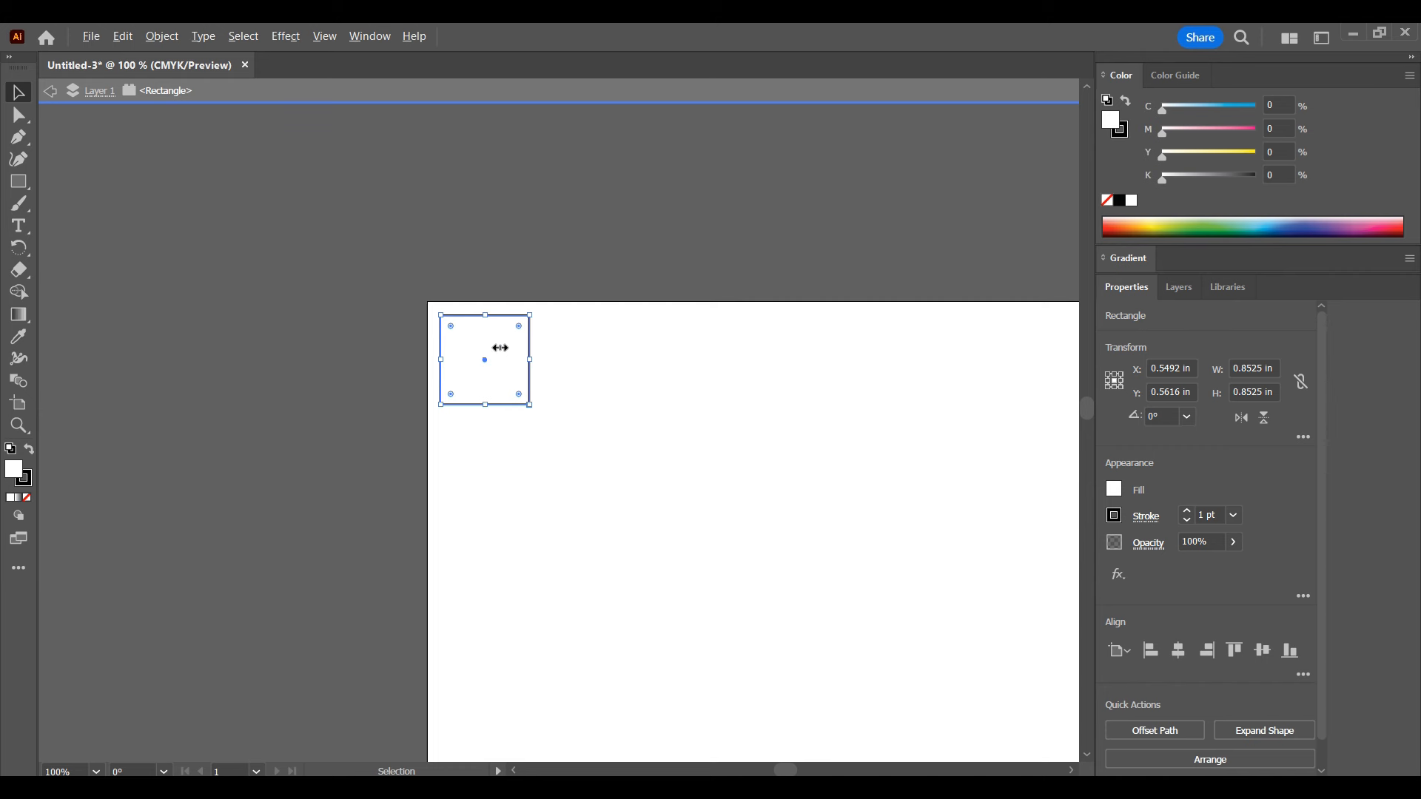
Duplicate the square straight down to about Y 1.53 in and repeat the copy three times for a column of five.
left_click_drag(497, 343, 498, 441)
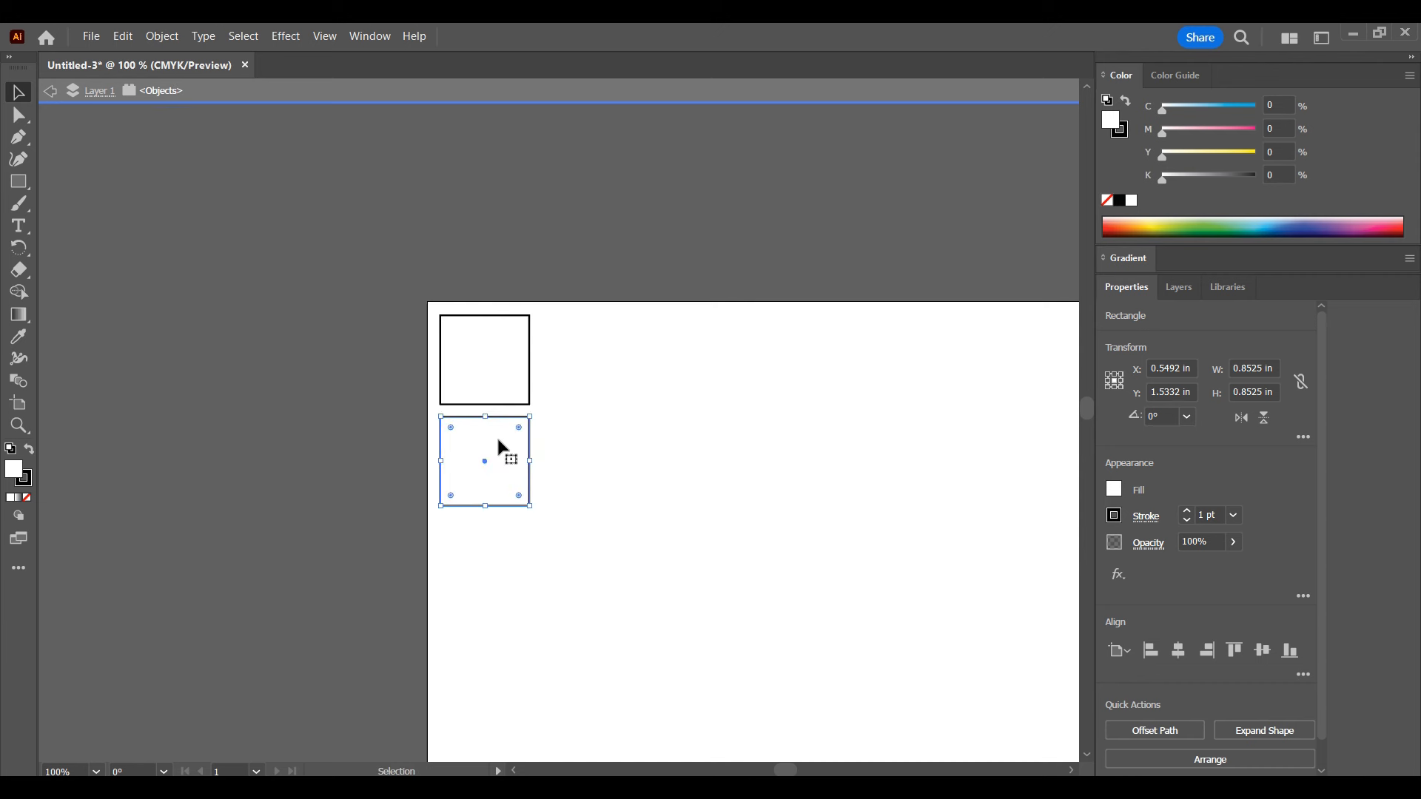
key("ctrl+d")
key("ctrl+d")
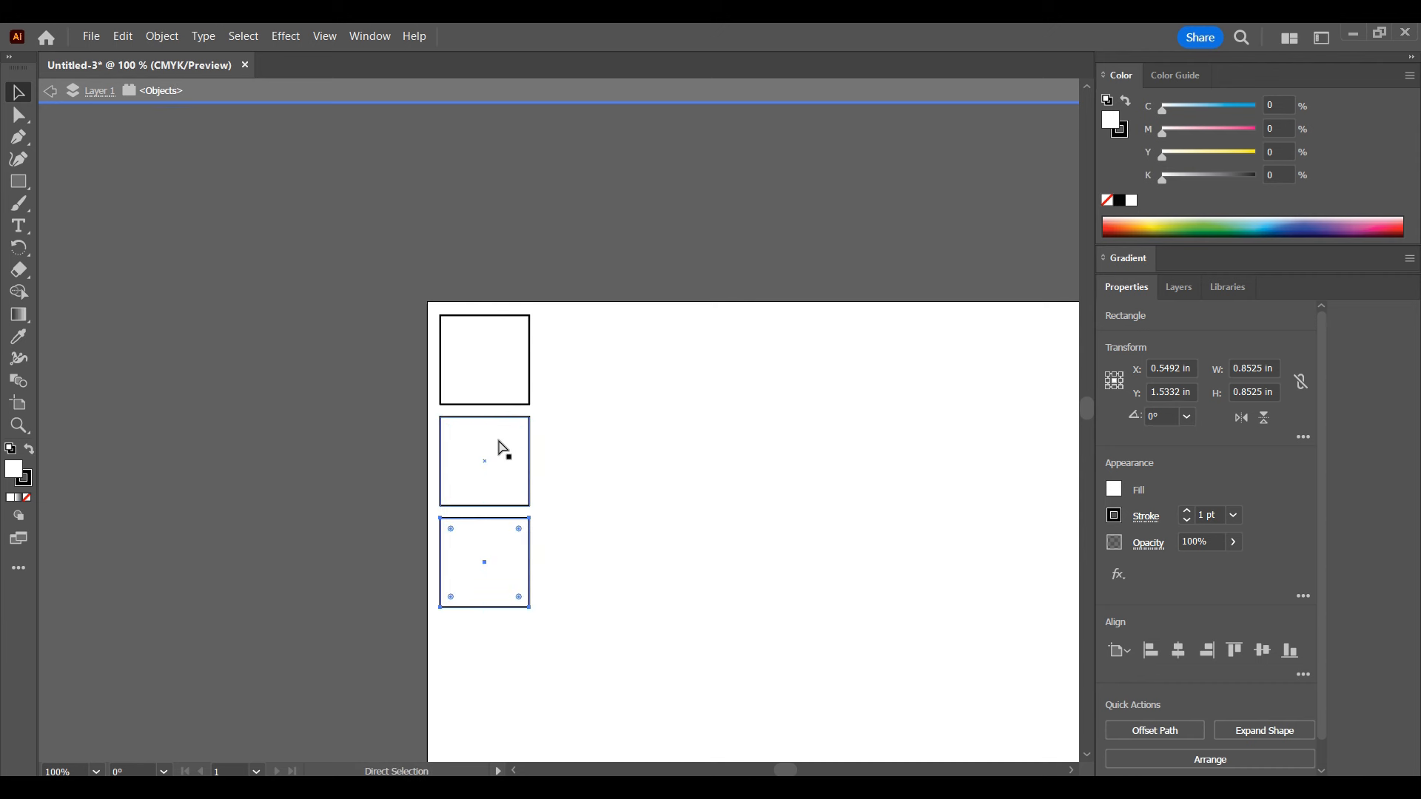
key("ctrl+d")
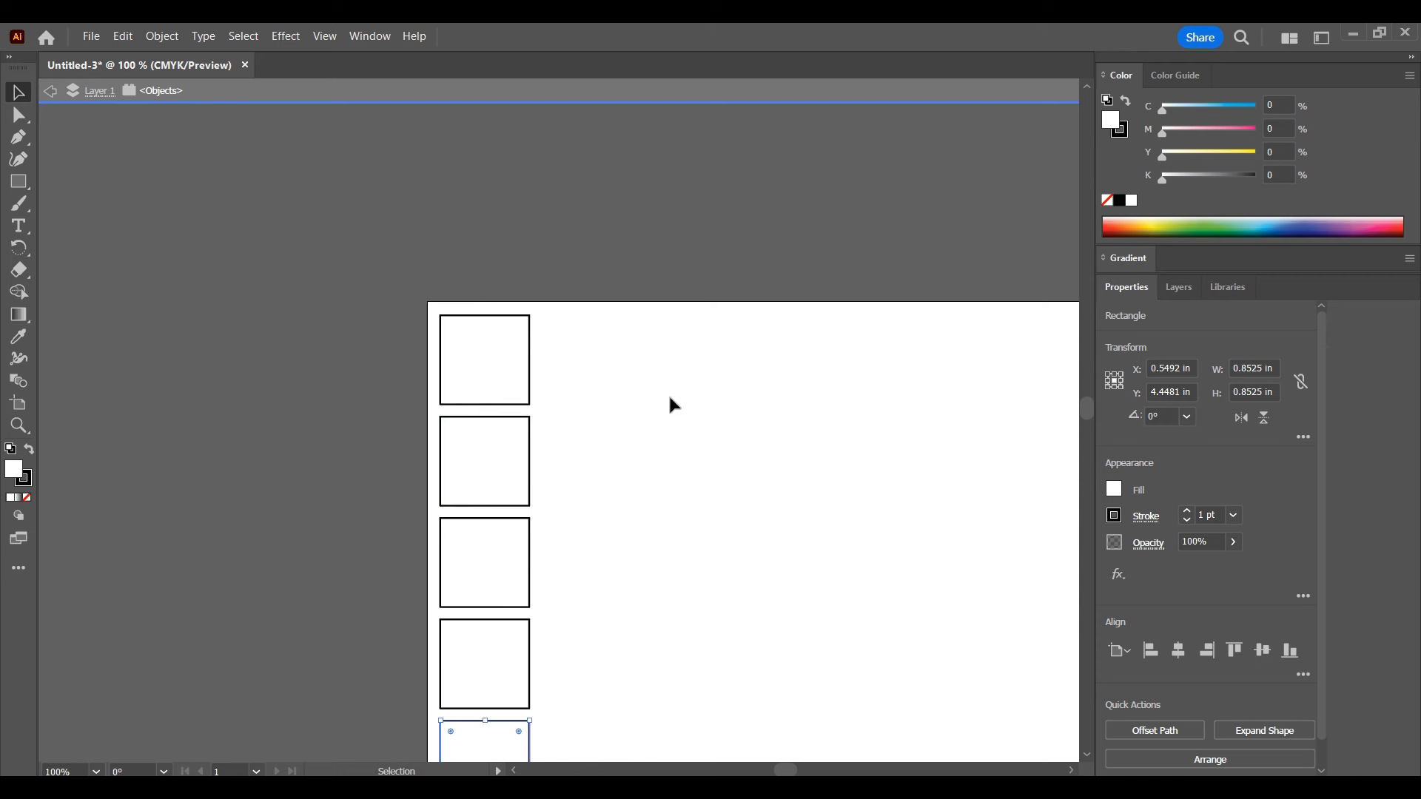
Repeat the downward duplication three more times to extend the column to eight squares.
scroll(674, 391, "down", 1)
left_click_drag(1087, 412, 1085, 418)
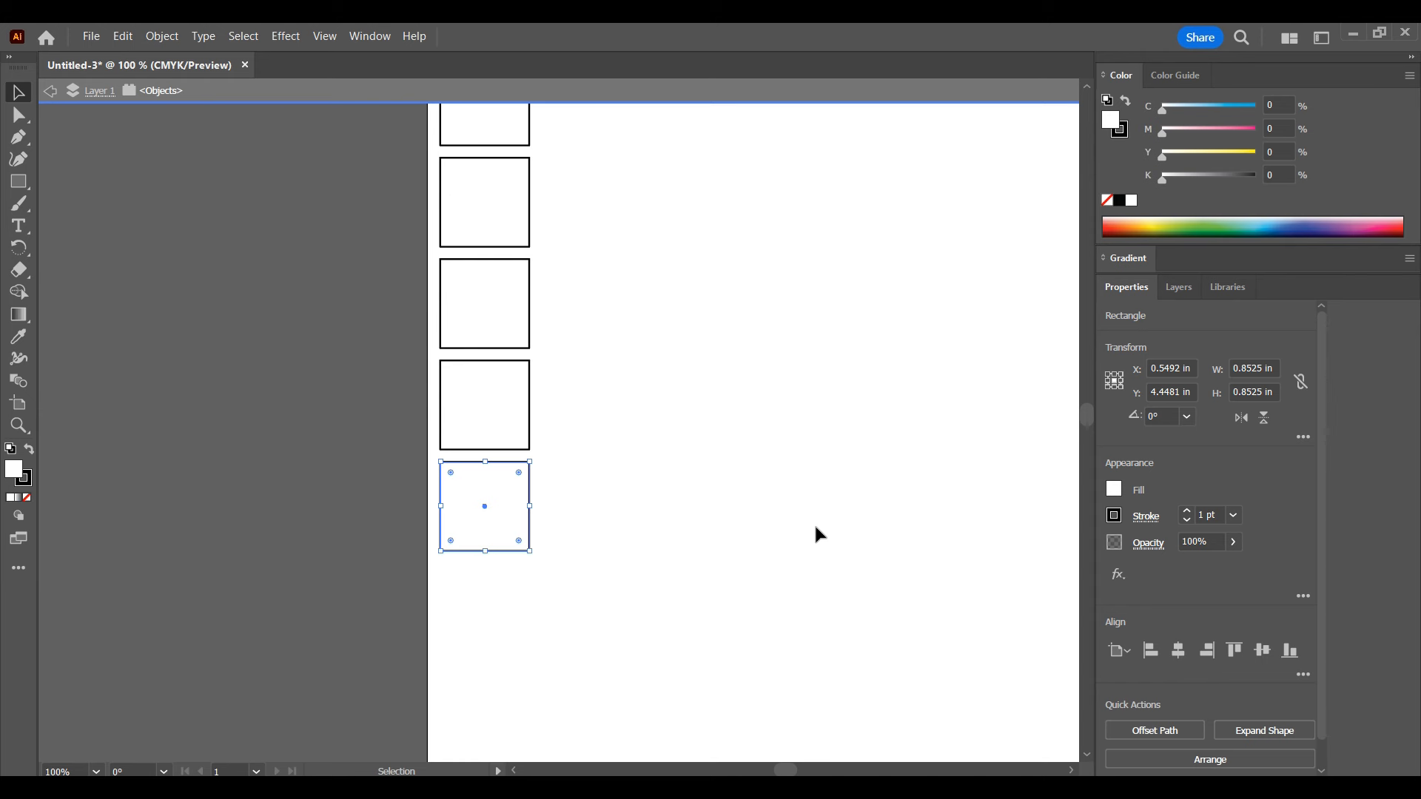
key("a")
key("ctrl+d")
key("ctrl+d")
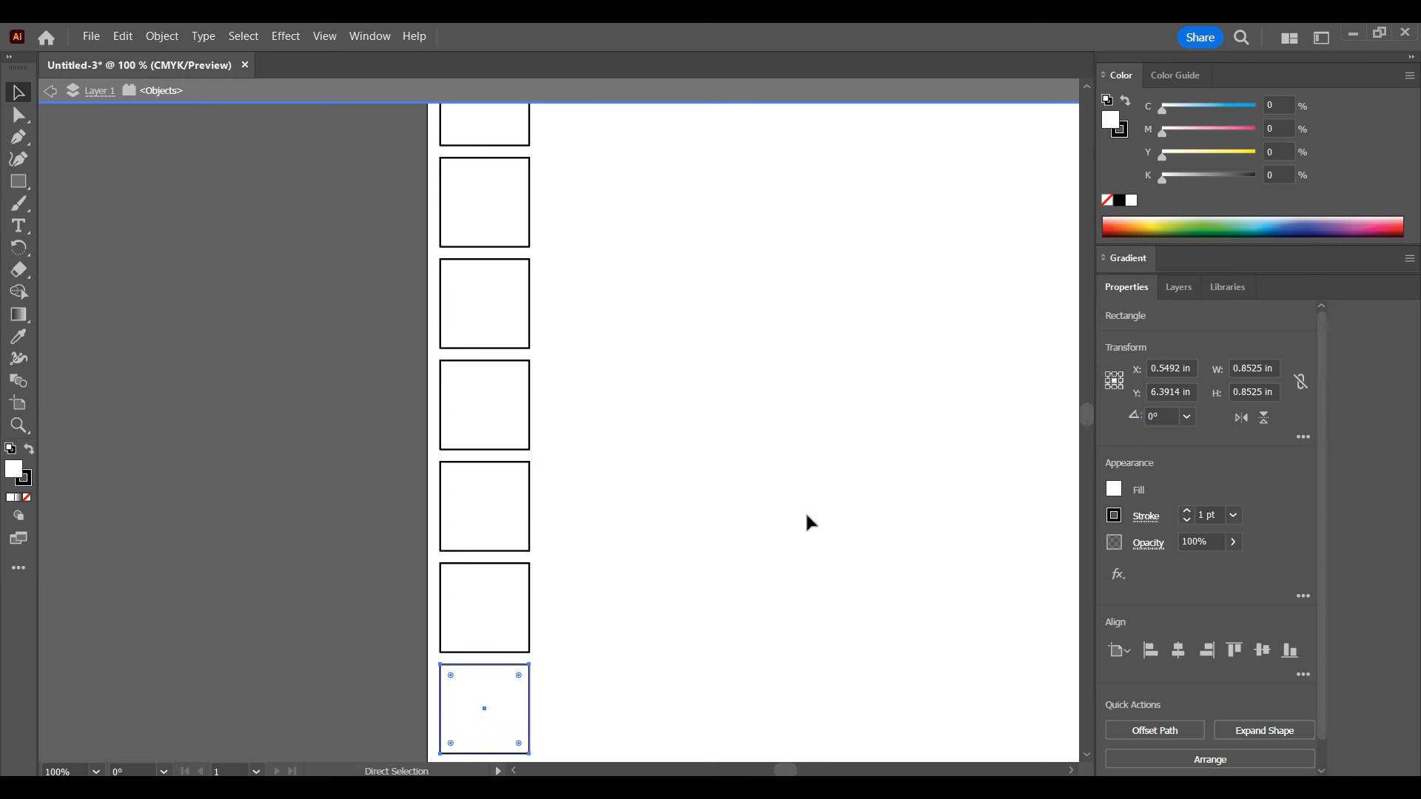
key("v")
scroll(797, 506, "down", 1)
scroll(703, 616, "down", 2)
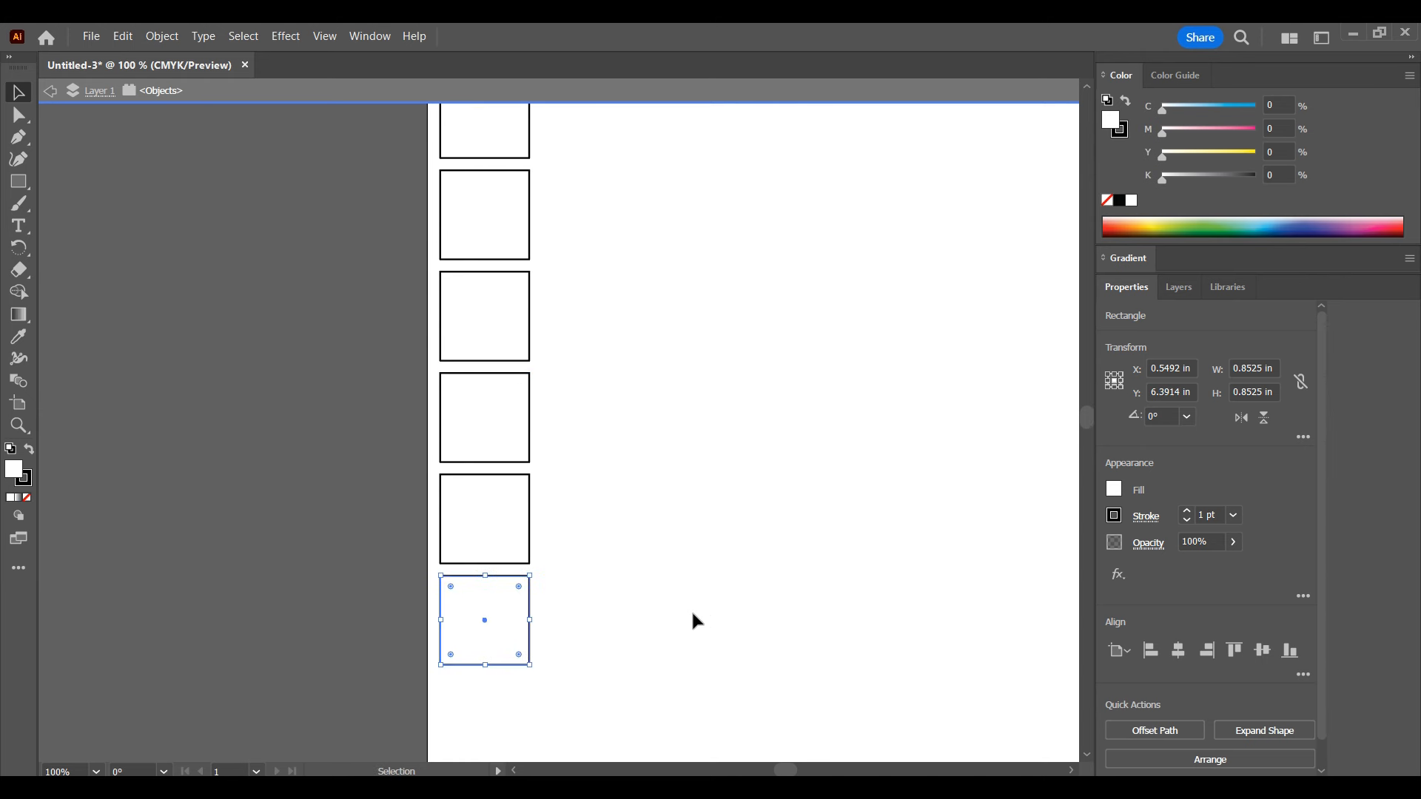
key("a")
key("ctrl+d")
scroll(691, 599, "down", 4)
key("v")
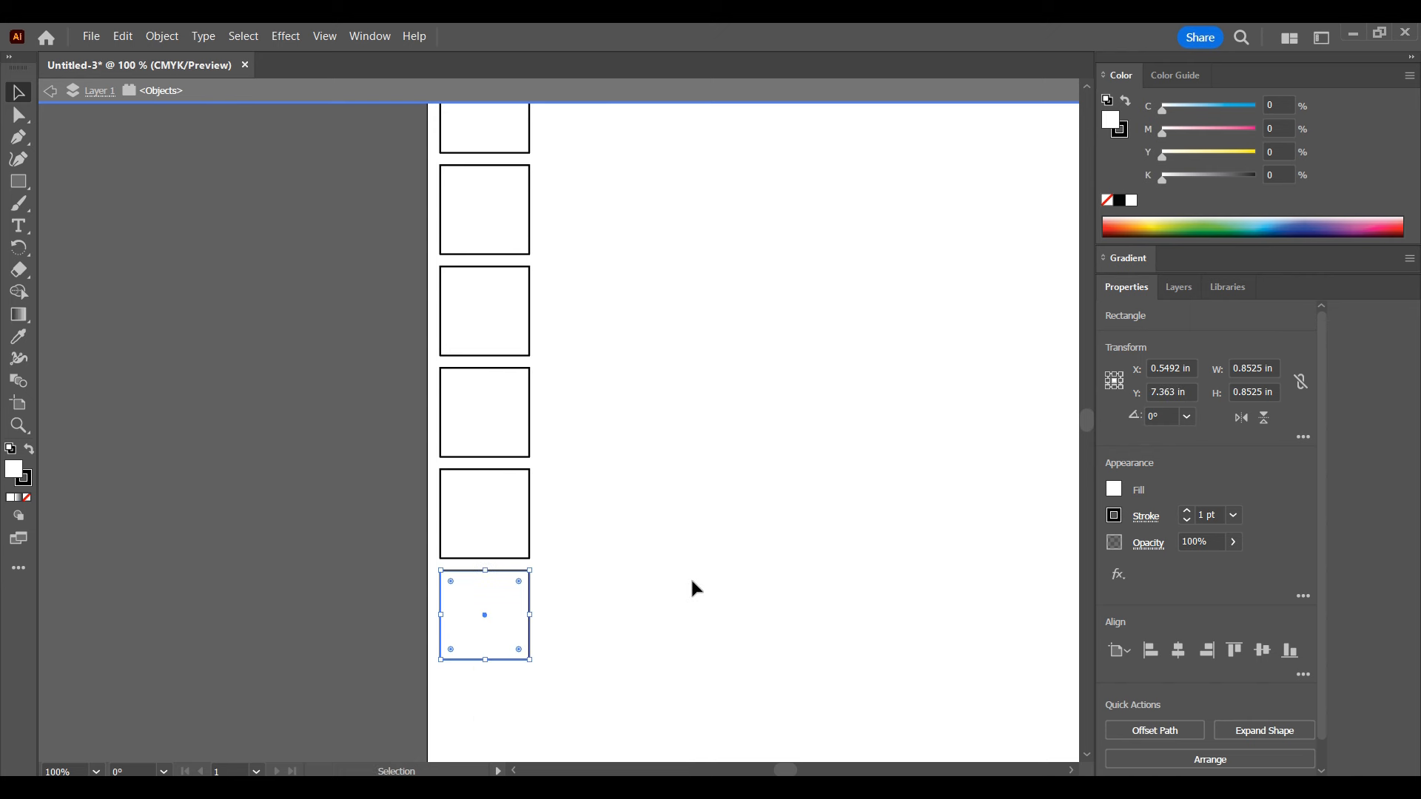
Repeat the duplication three more times so the column of eleven squares reaches the artboard's bottom edge.
scroll(691, 581, "down", 1)
scroll(696, 588, "down", 1)
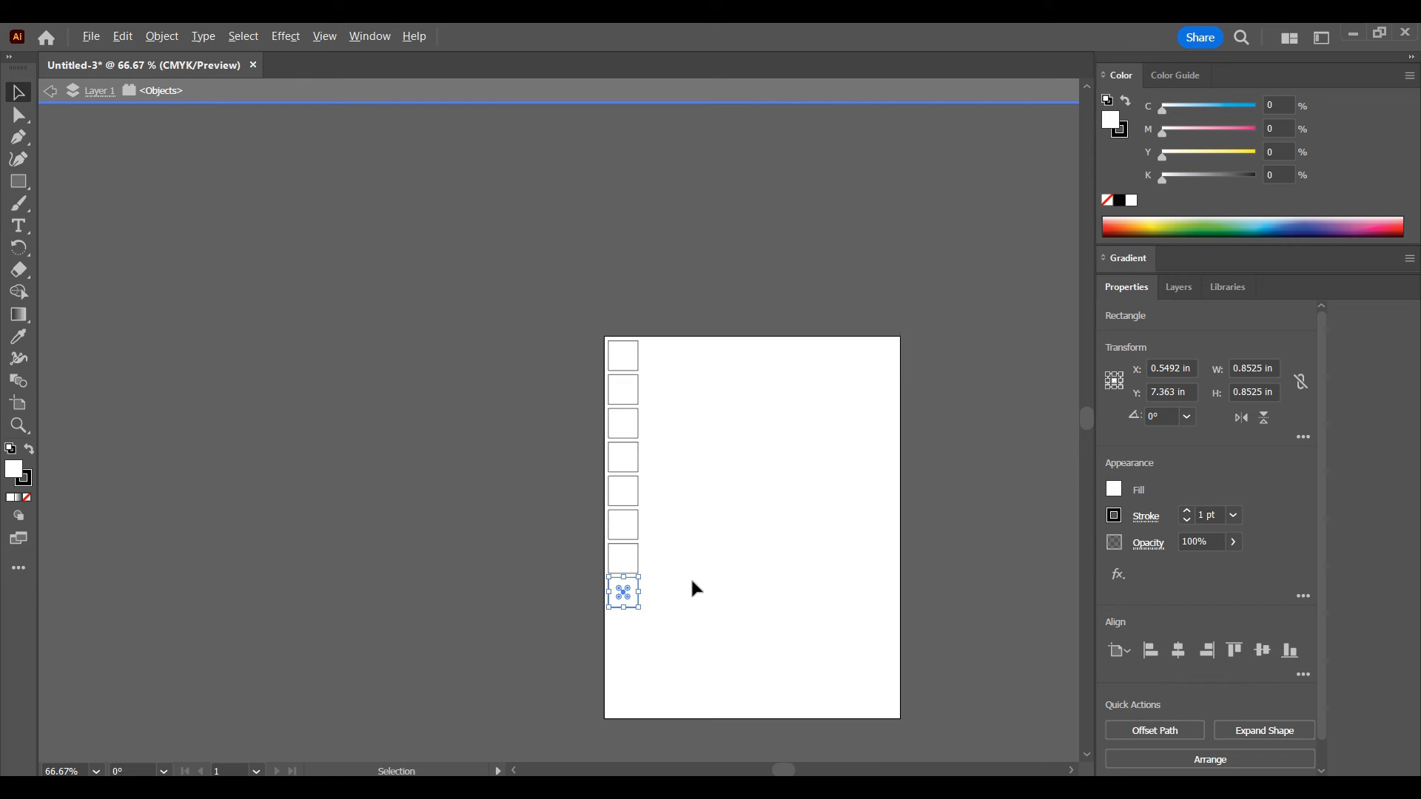
key("a")
key("ctrl+d")
key("ctrl+d")
key("ctrl+d")
key("v")
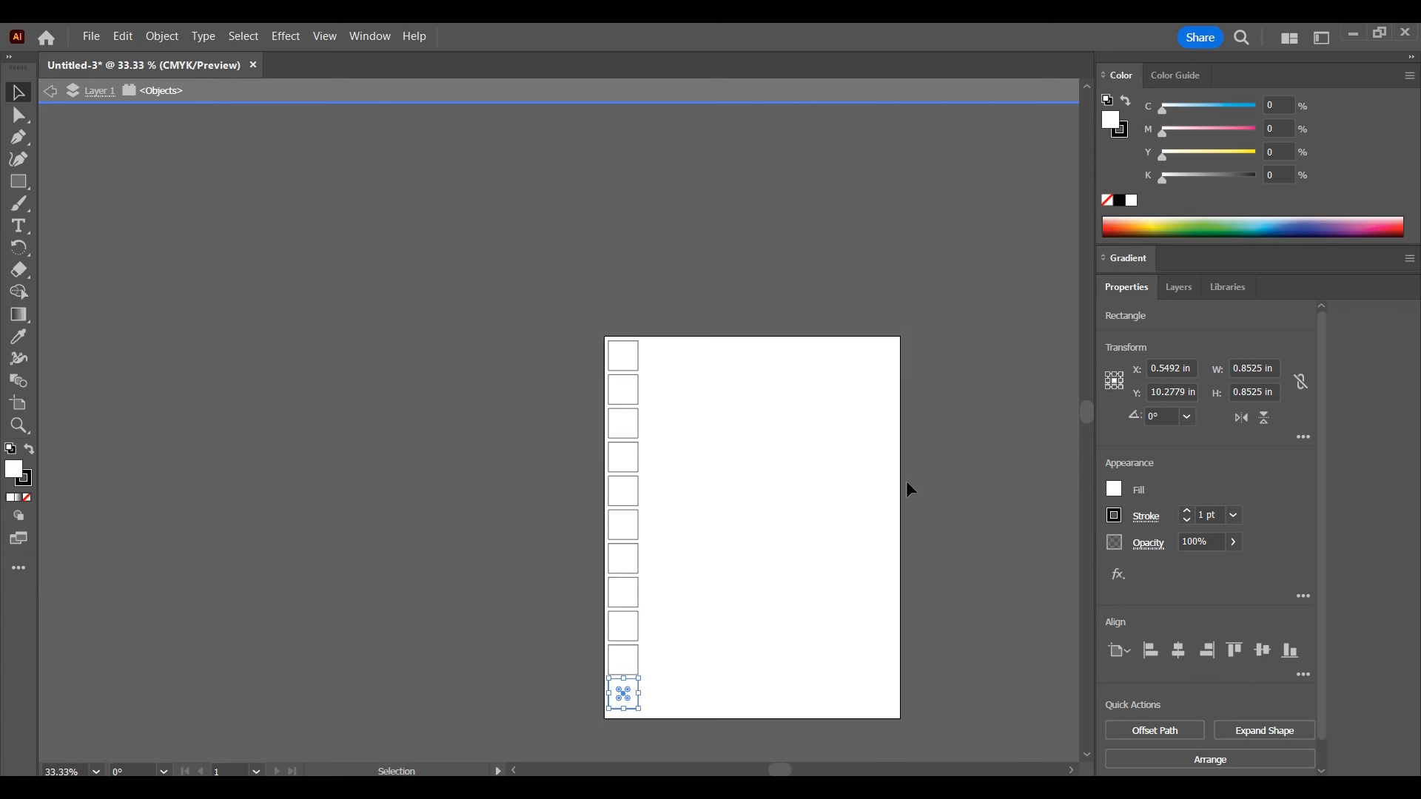
Try selecting the whole column of squares with a selection marquee, and deselect it.
left_click_drag(542, 293, 651, 722)
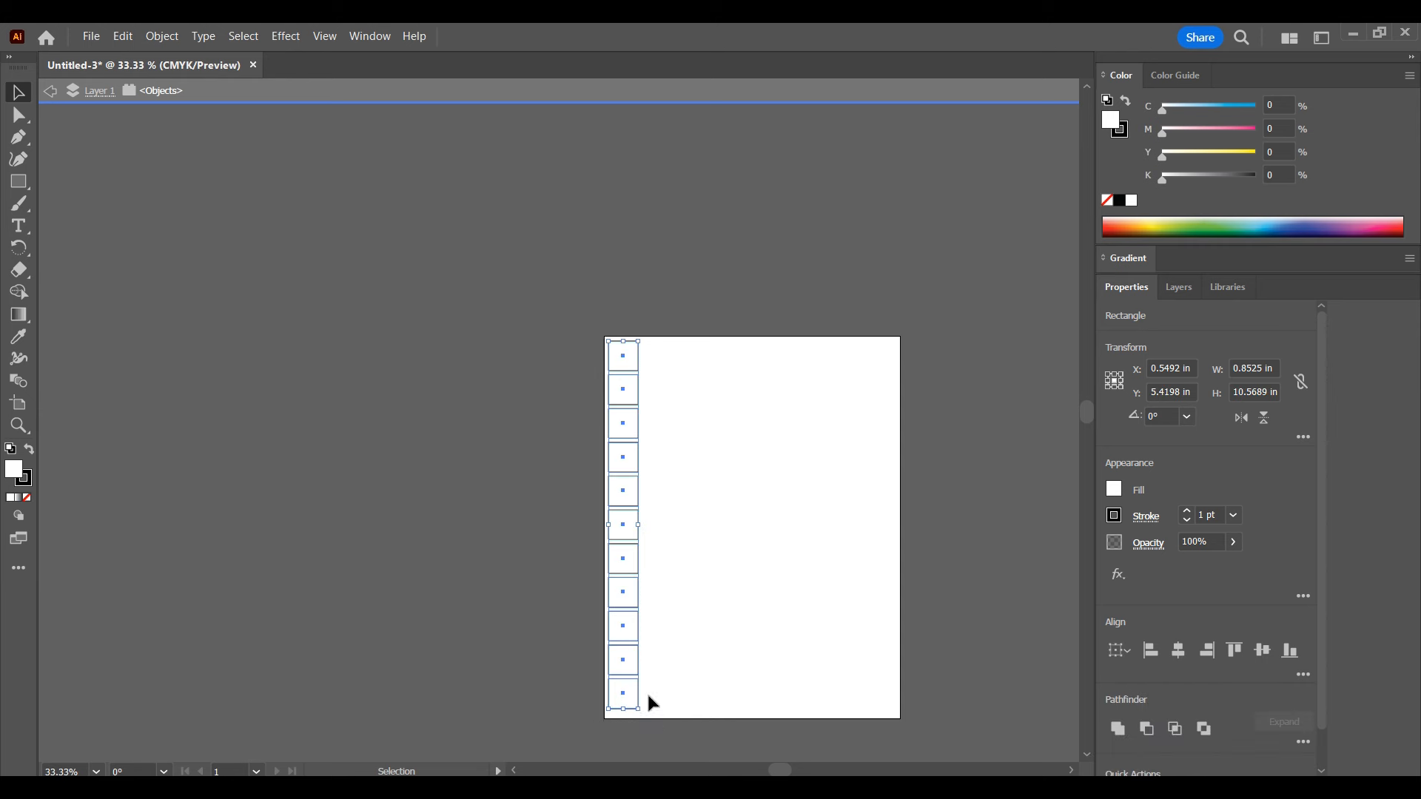
left_click_drag(559, 302, 682, 722)
left_click(718, 548)
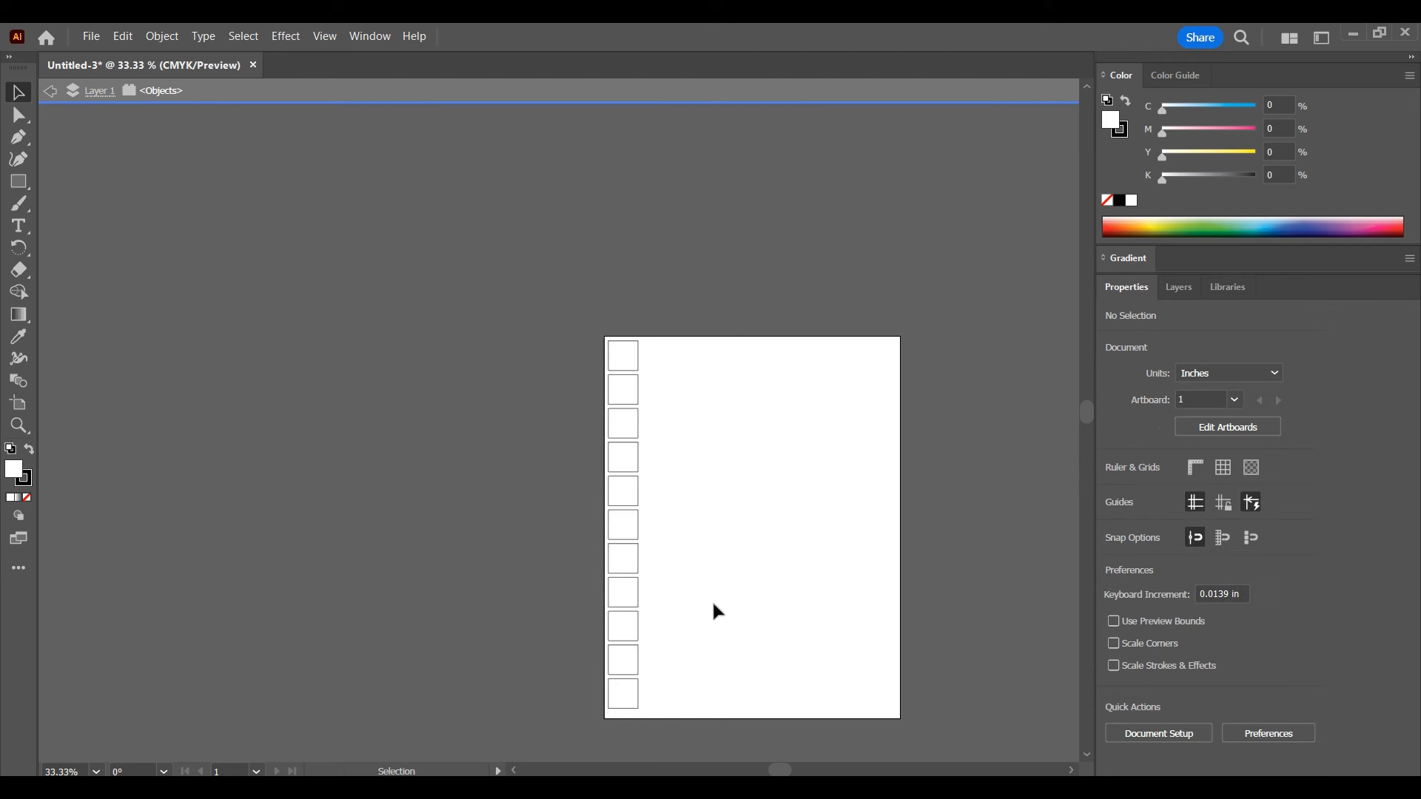
Select all eleven squares and duplicate the column straight to the right, centred at about X 1.53 in.
key("ctrl+a")
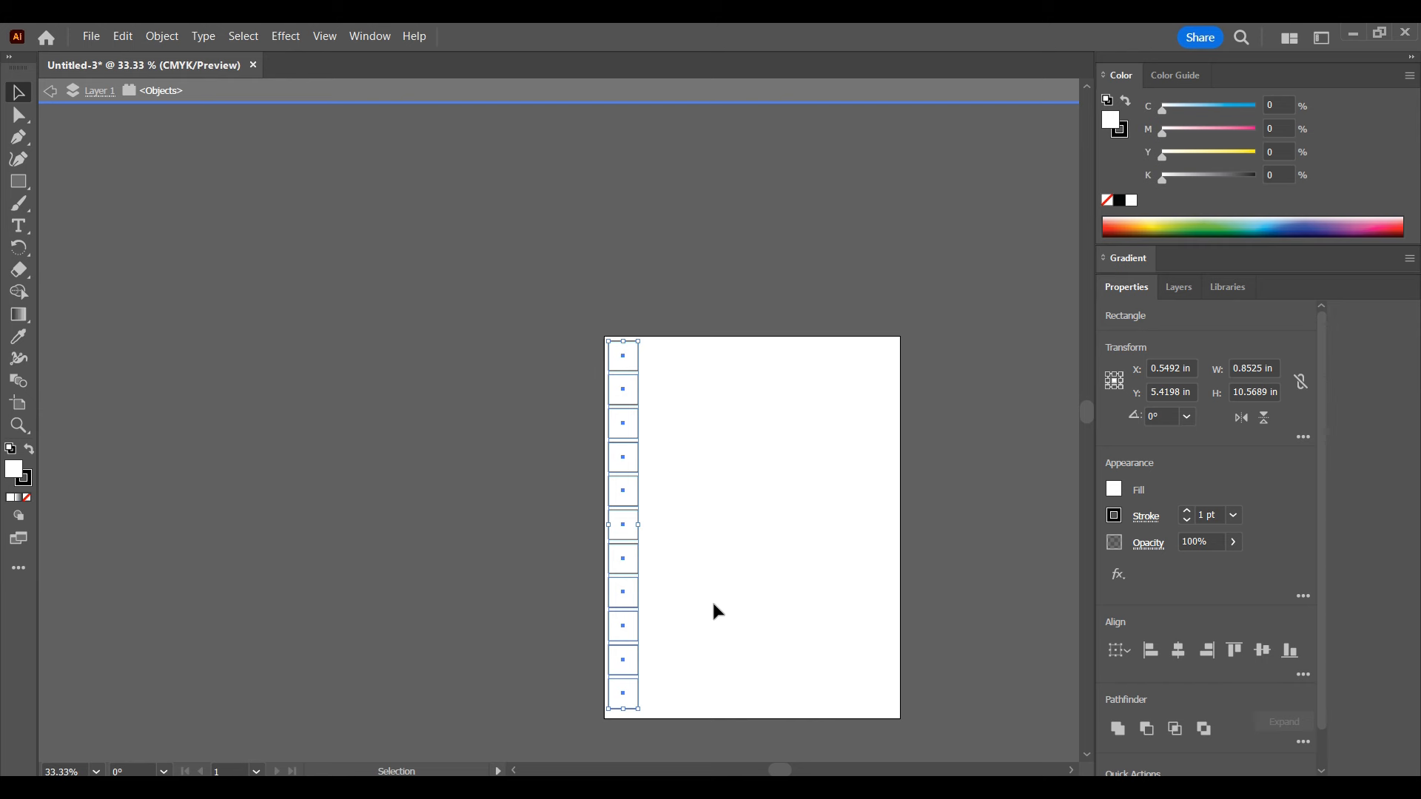
left_click(629, 498)
left_click_drag(629, 497, 670, 502)
left_click_drag(673, 506, 663, 499)
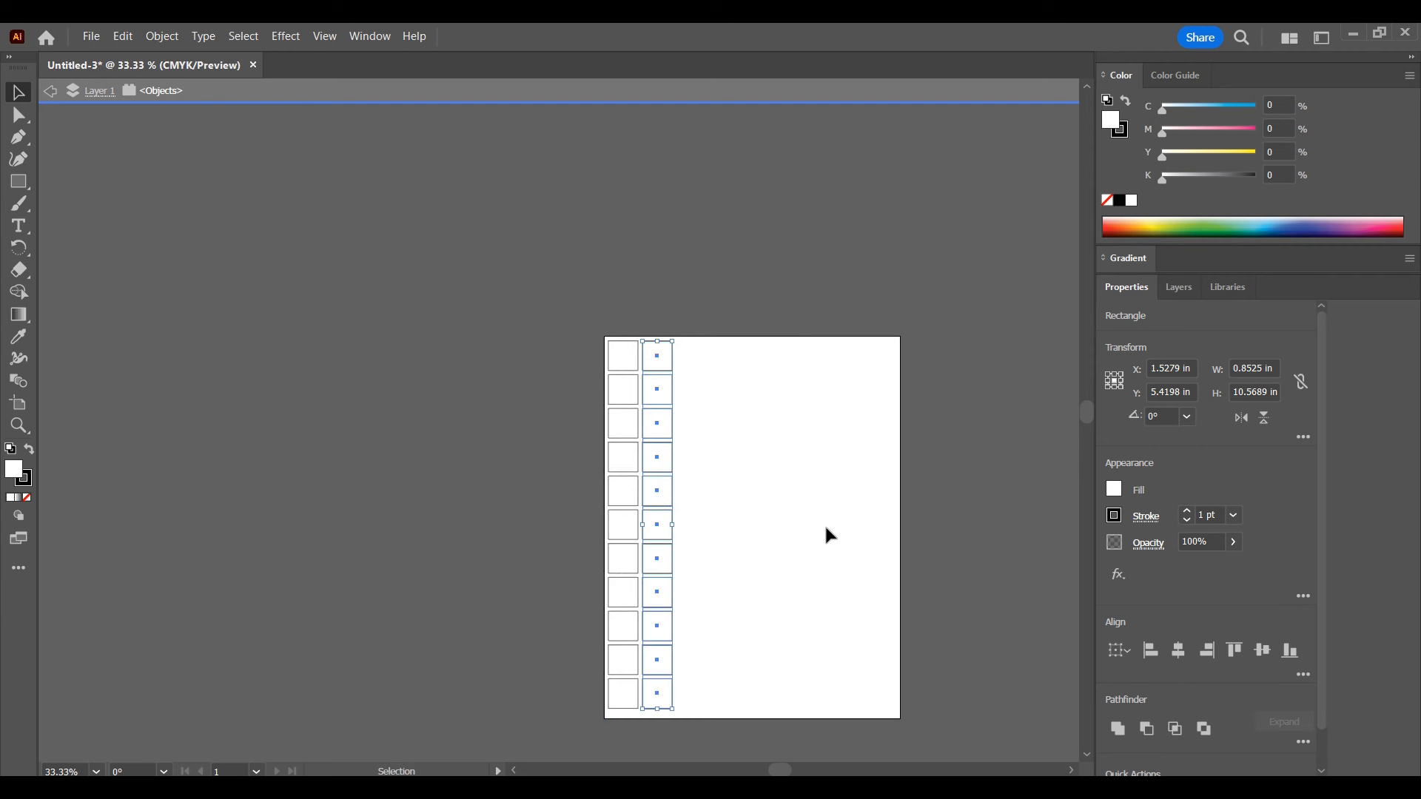
Repeat the column duplication six times to fill the artboard with a grid of eight columns.
key("ctrl+d")
key("ctrl+d")
key("ctrl+d")
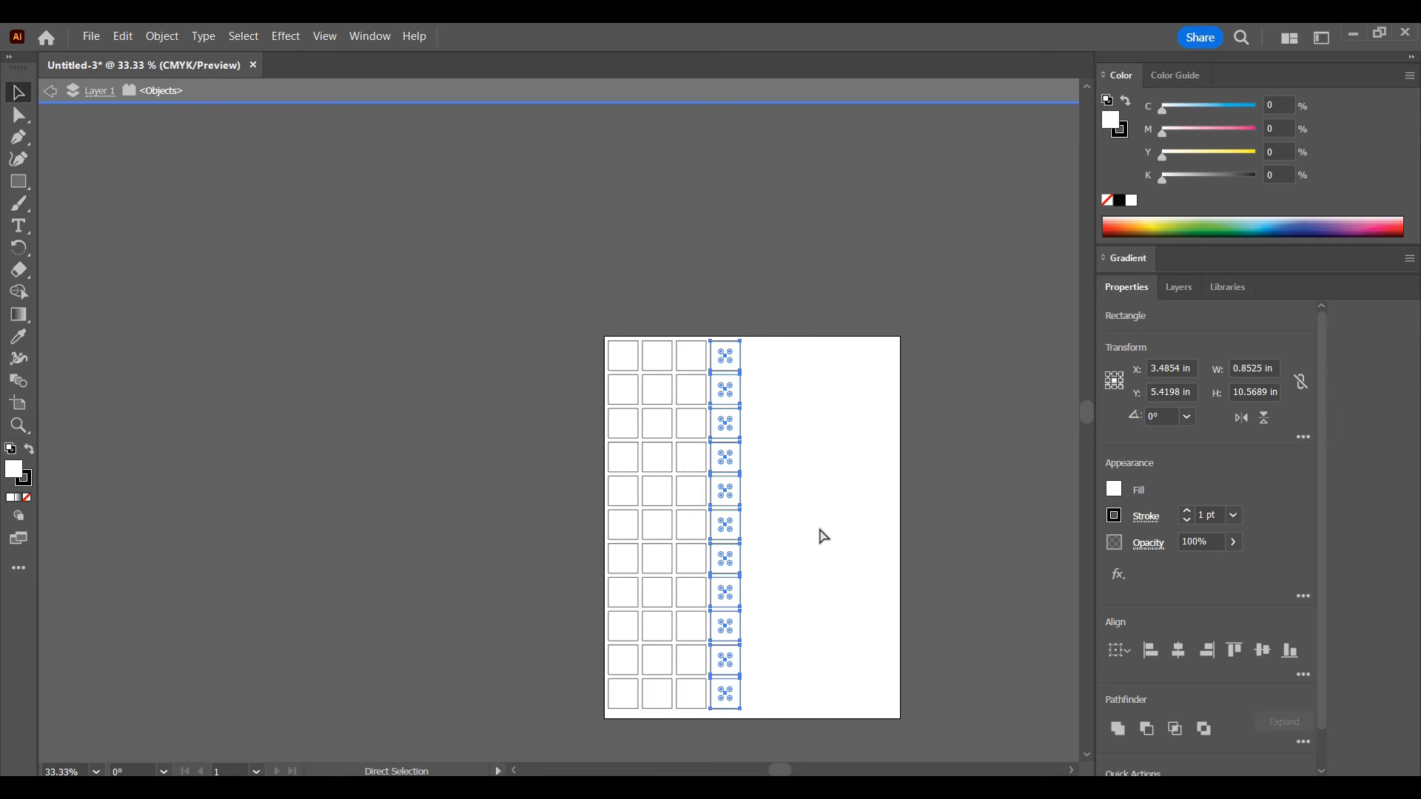
key("ctrl+d")
key("ctrl+d")
key("ctrl+d")
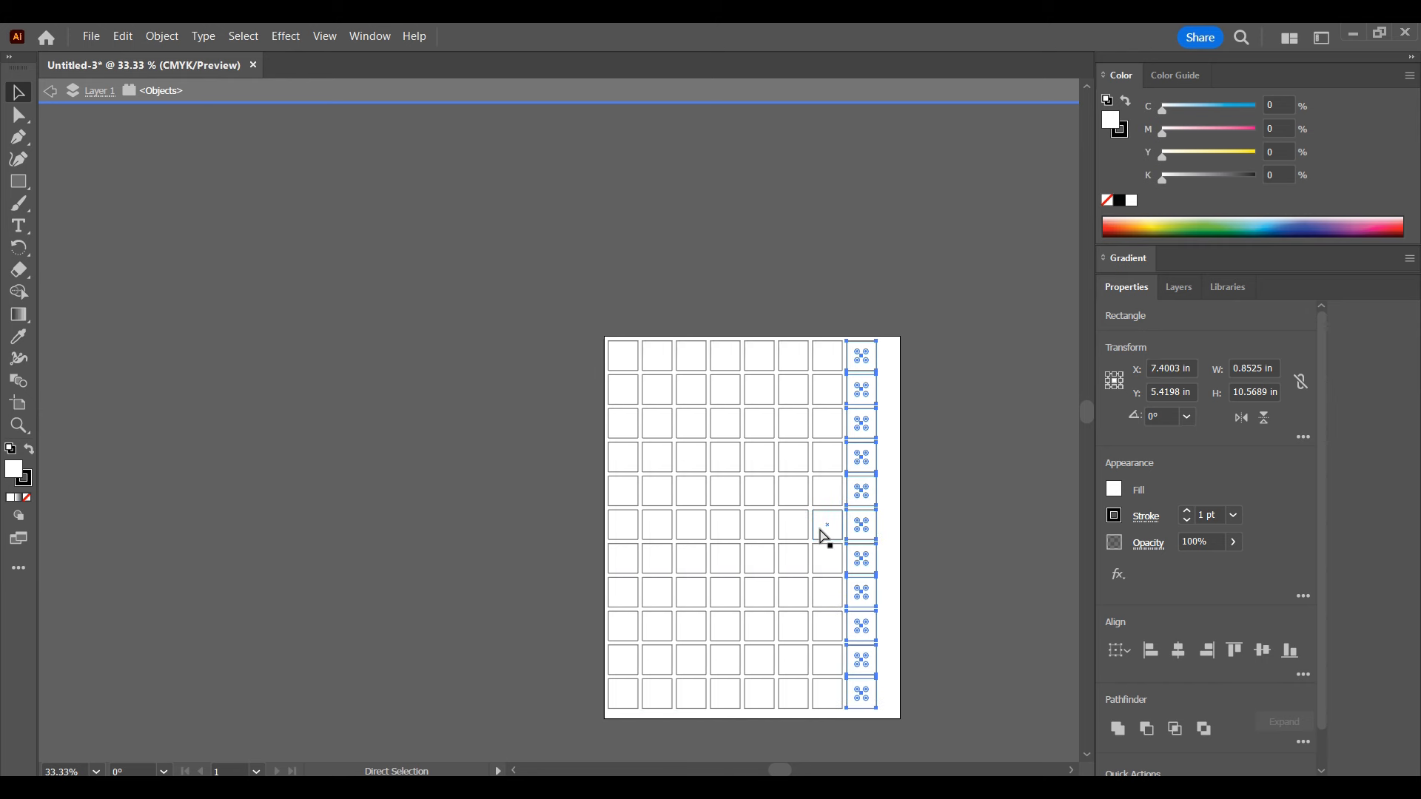
Try selecting the whole grid, and then select the top row of squares, move it above the artboard and delete it.
left_click_drag(538, 292, 917, 719)
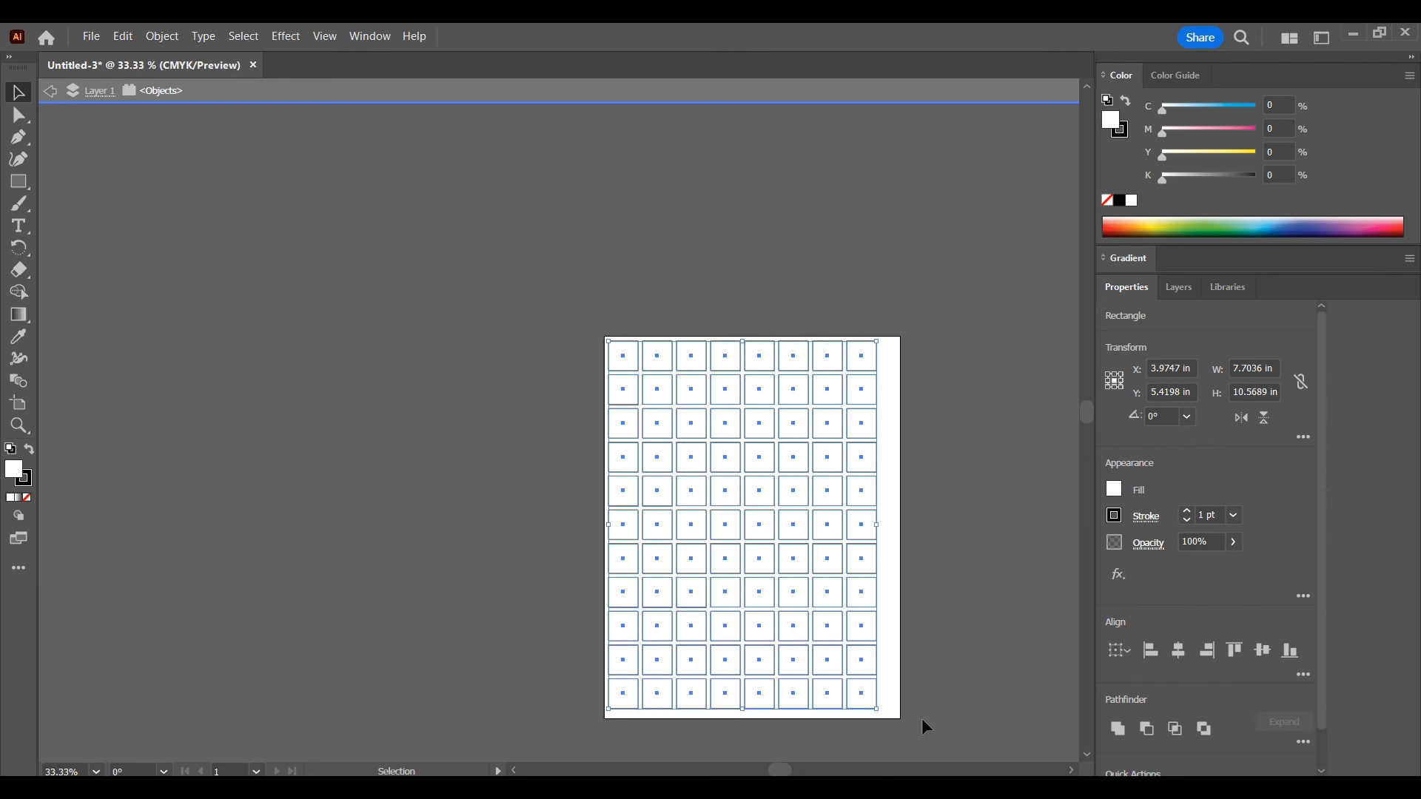
left_click(936, 403)
left_click_drag(534, 323, 890, 366)
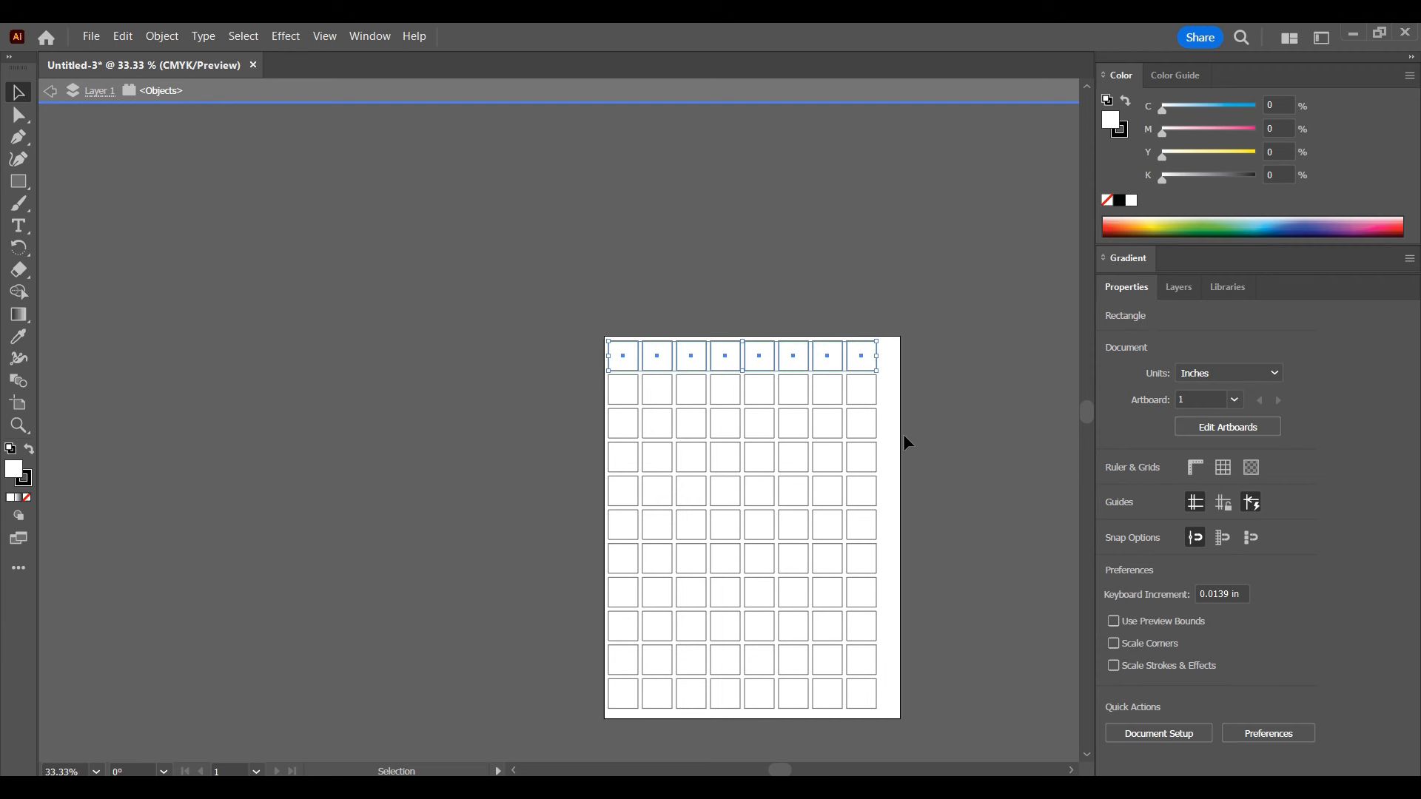
left_click_drag(716, 368, 715, 291)
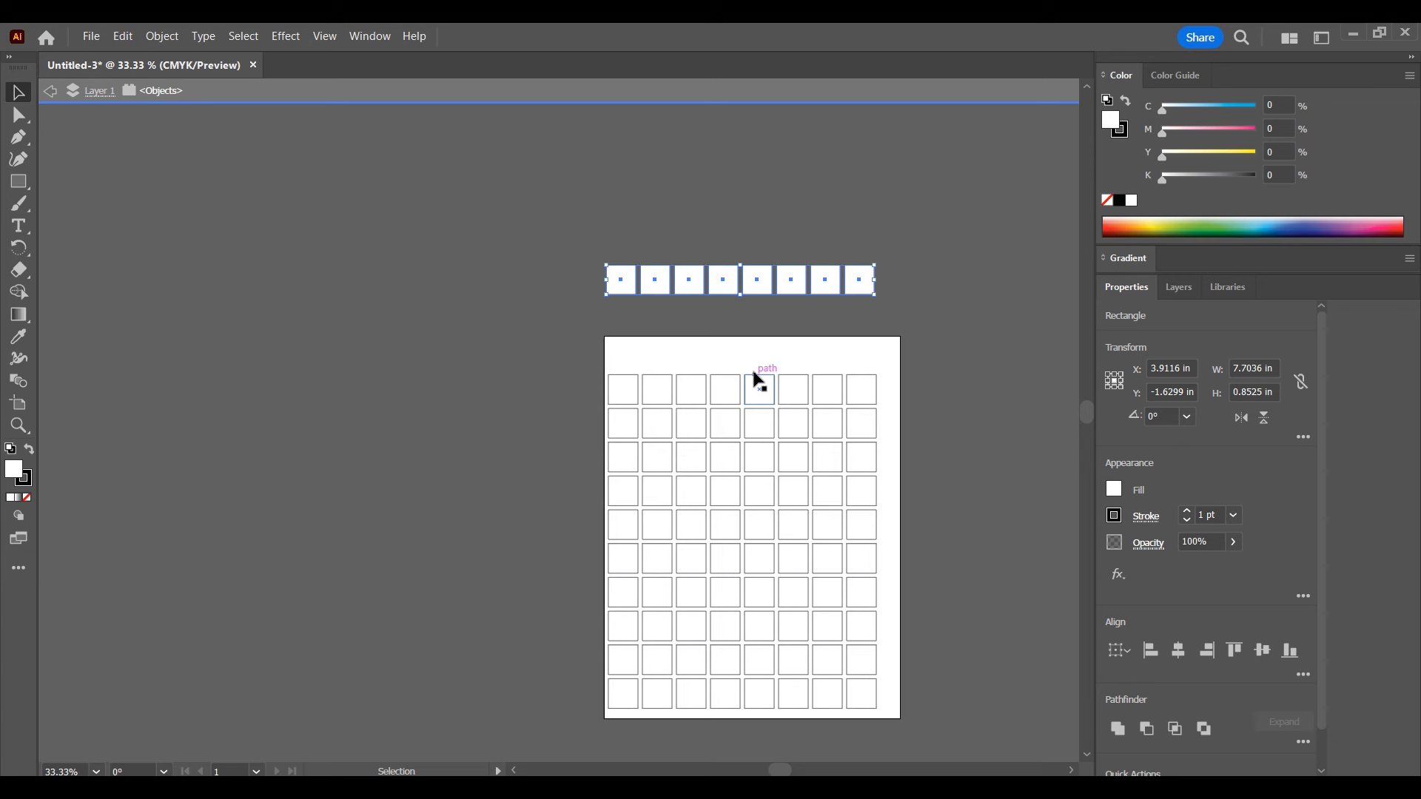
key("Delete")
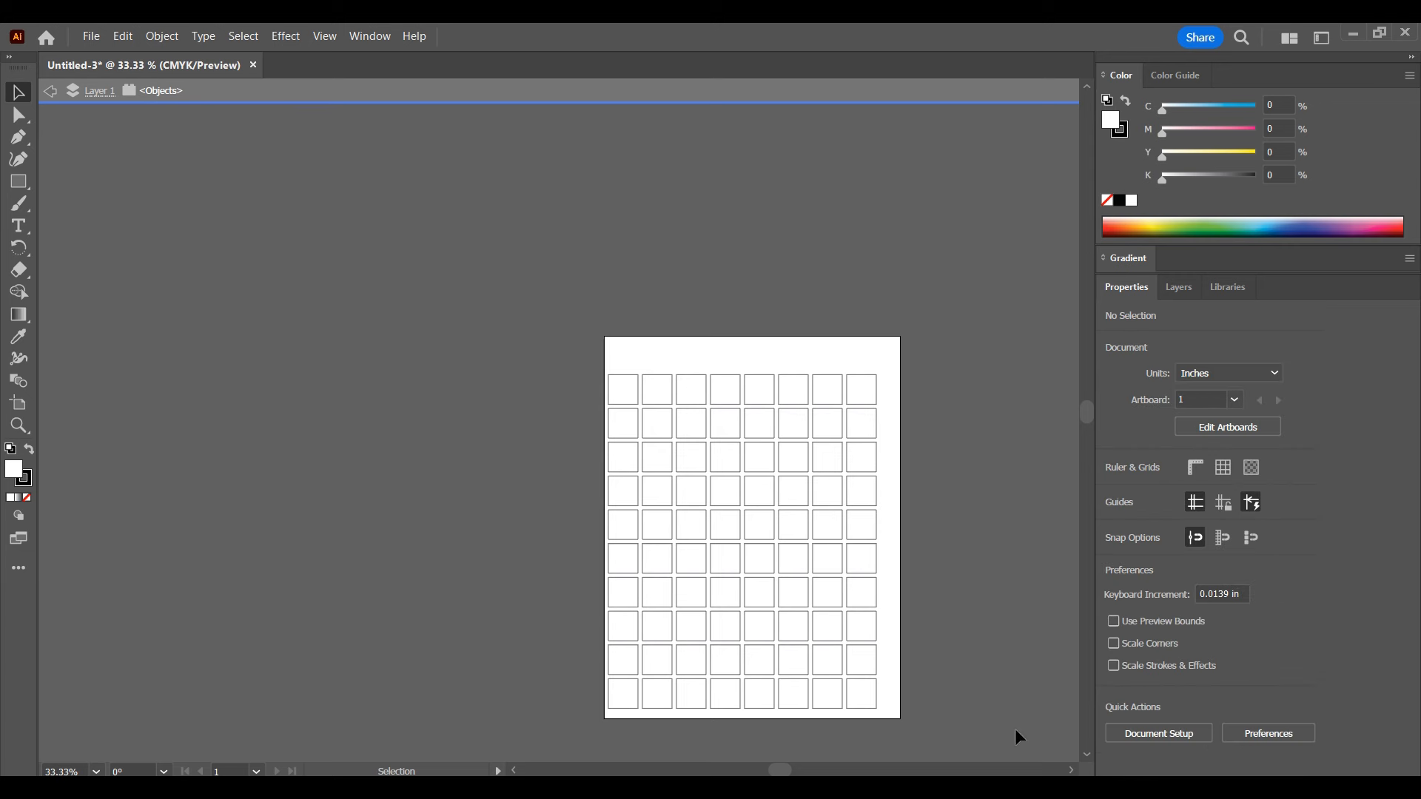
Try selecting the remaining grid and a smaller block of its squares with selection marquees, and deselect them.
left_click(1085, 756)
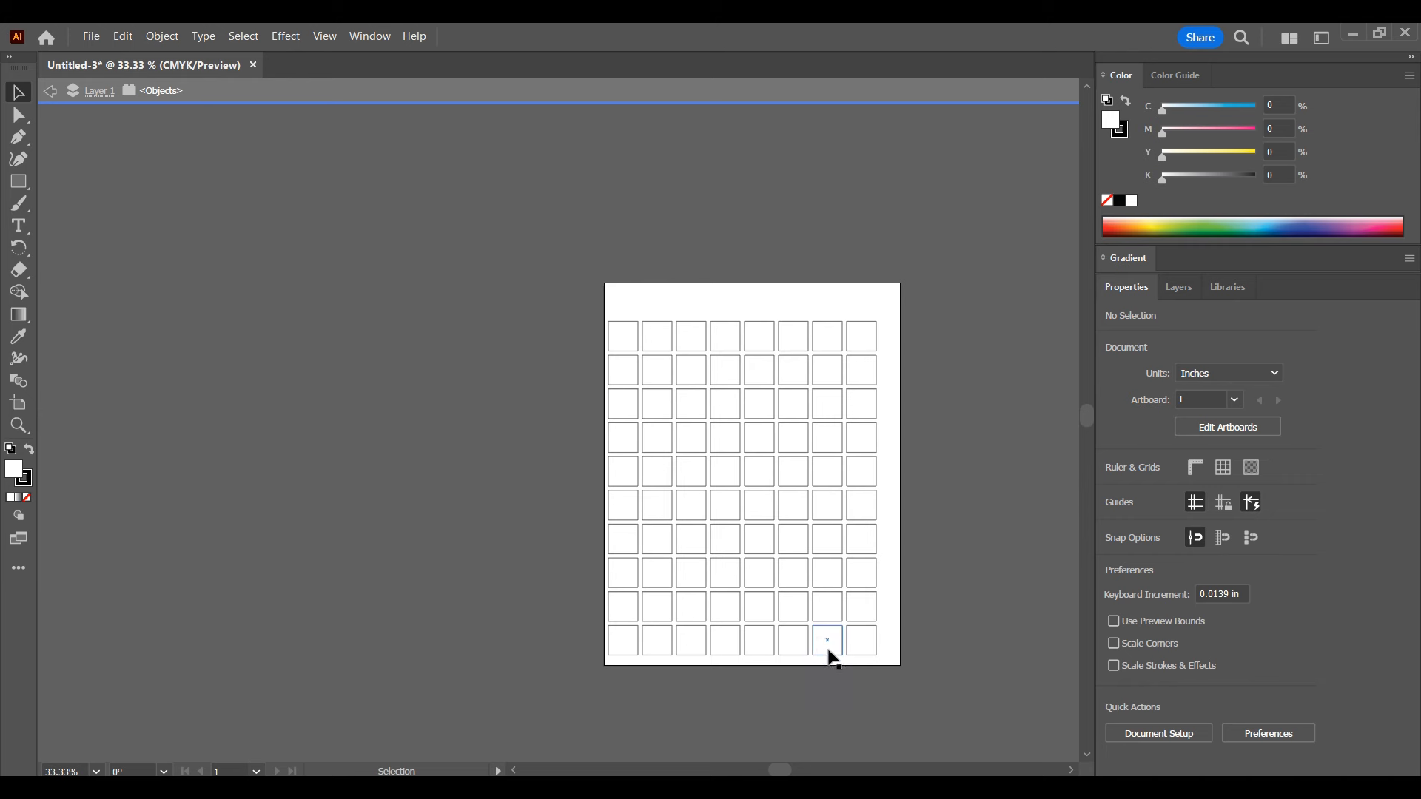
scroll(809, 656, "up", 3)
scroll(802, 584, "down", 2)
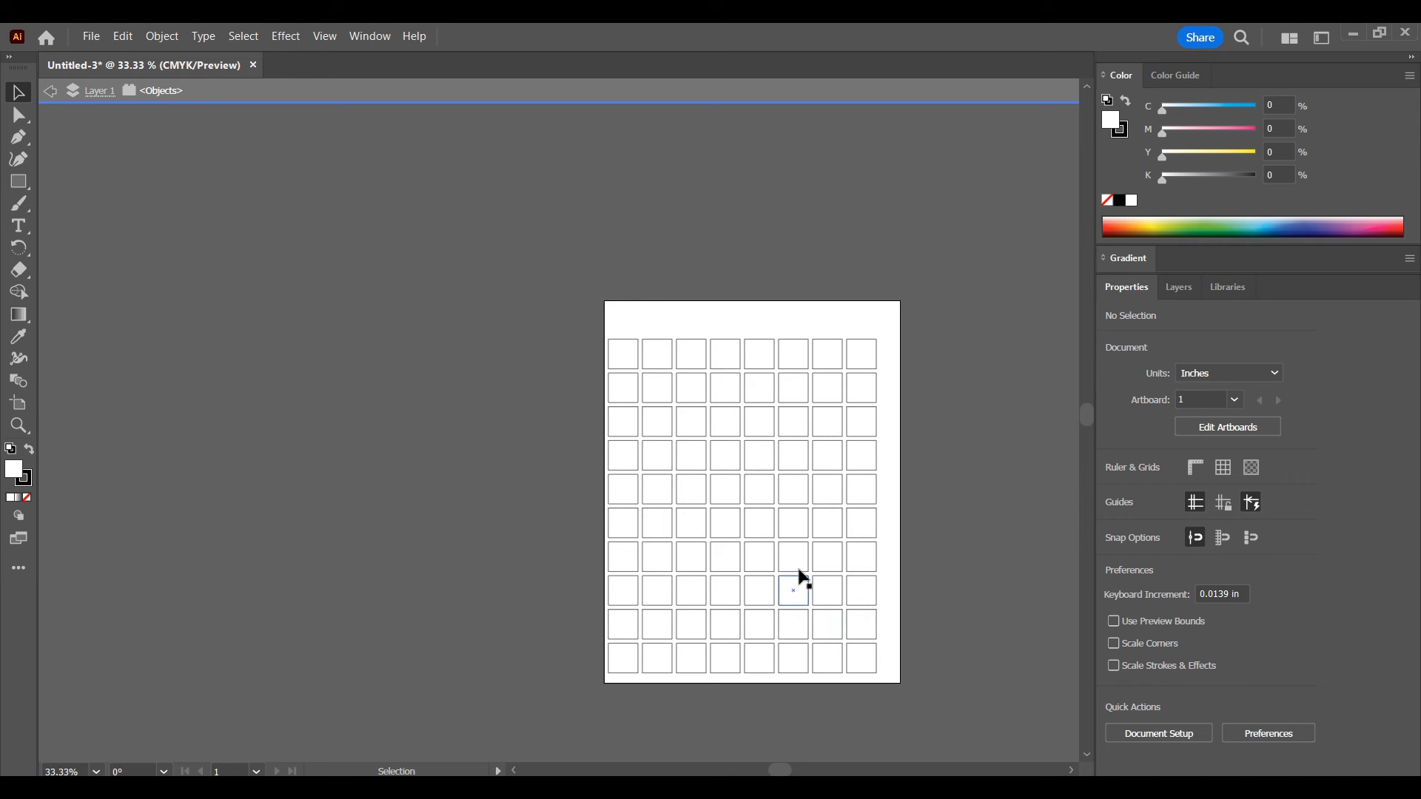
left_click_drag(614, 309, 907, 698)
left_click(922, 337)
left_click_drag(783, 415, 784, 417)
left_click(1041, 434)
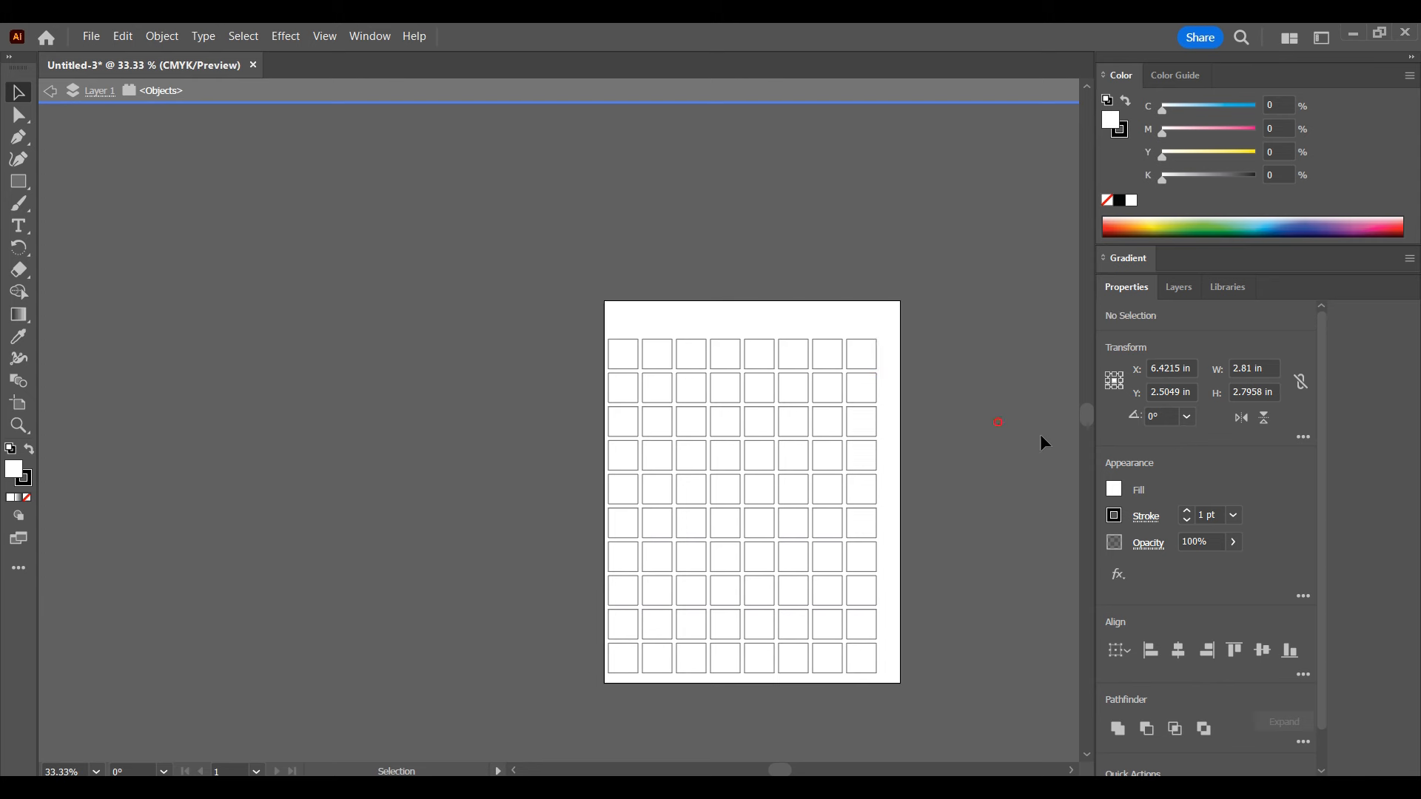
Try selecting the bottom row of squares and the third row from the bottom with separate marquees.
left_click(1086, 753)
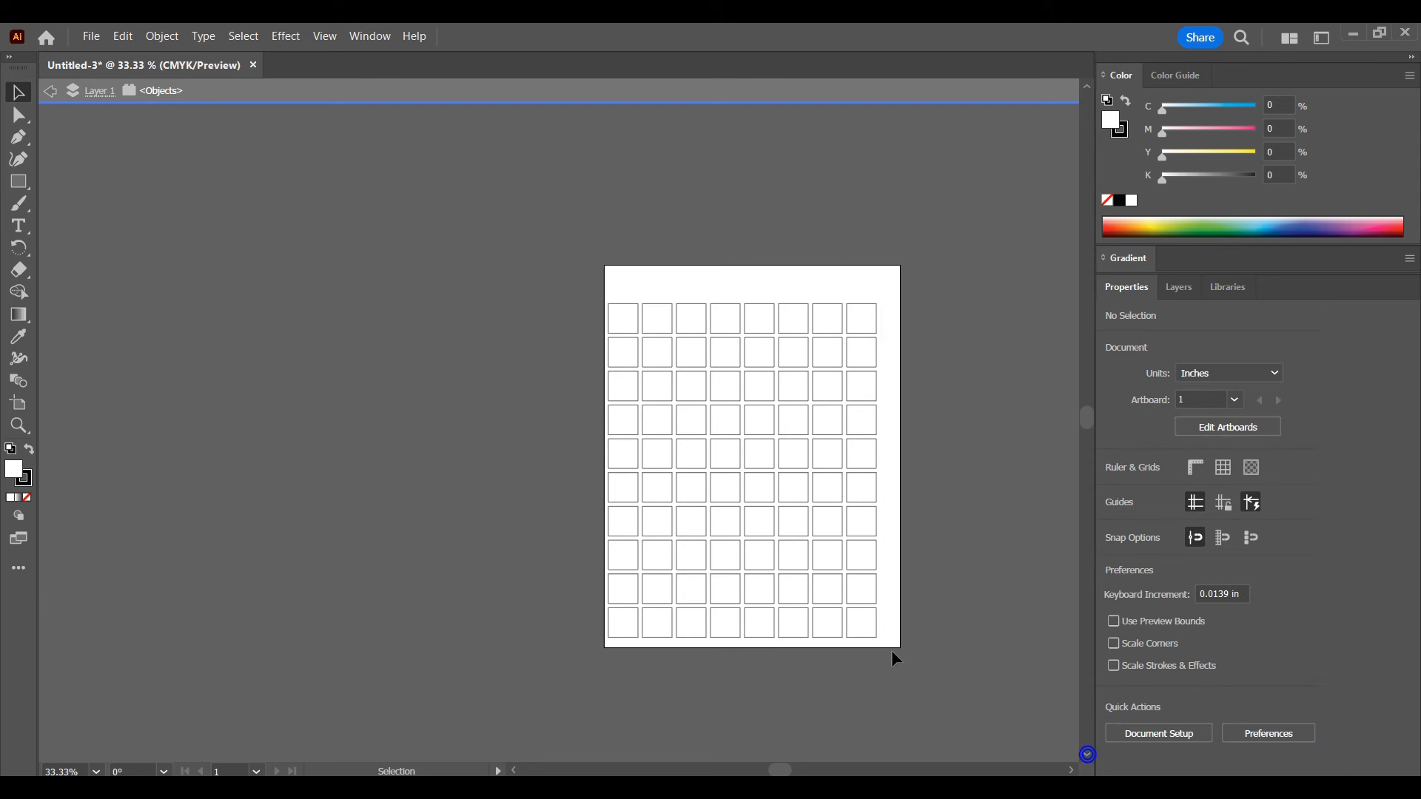
scroll(825, 618, "up", 1)
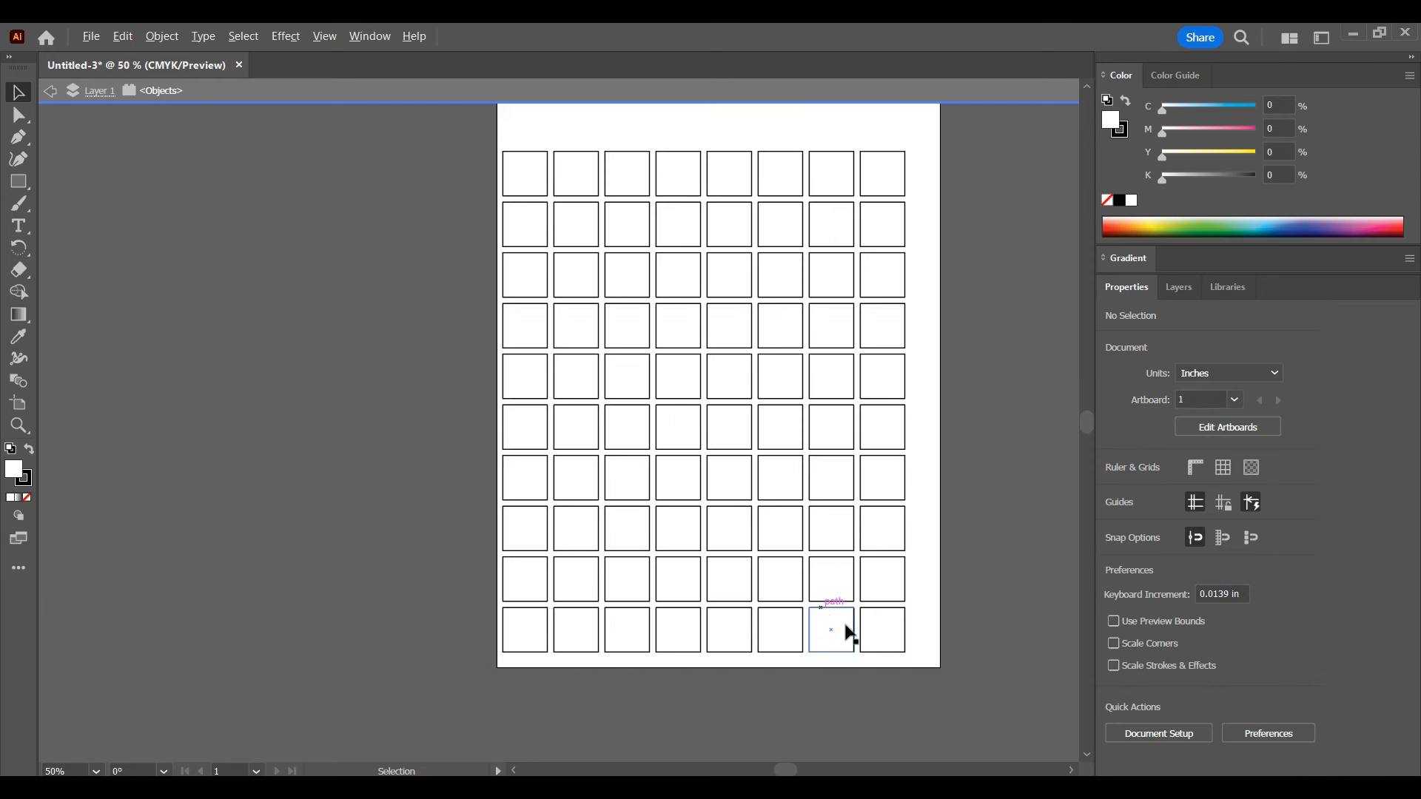
left_click_drag(387, 614, 948, 655)
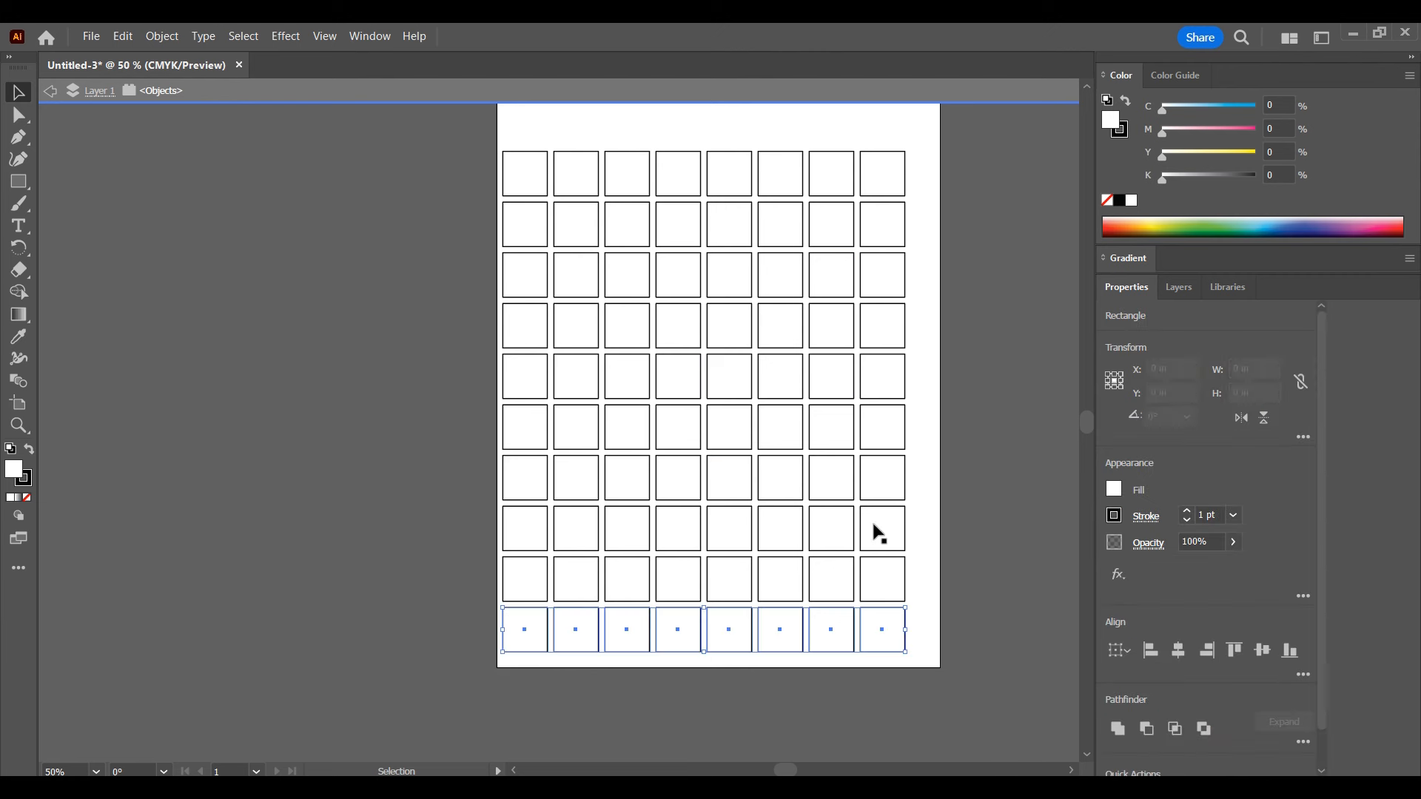
left_click_drag(975, 530, 452, 531)
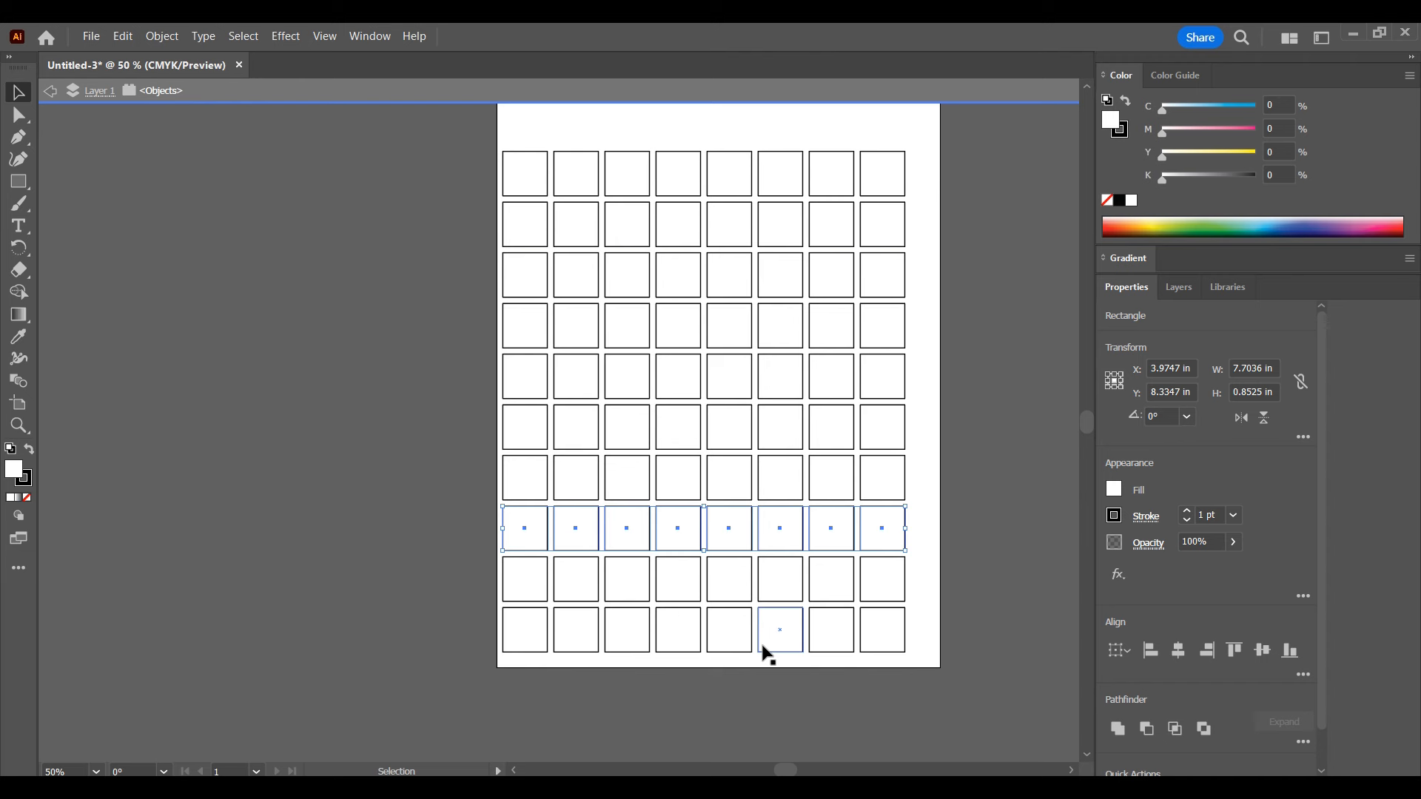
Select every other row of squares together, starting with the bottom row, and delete these five rows.
left_click_drag(456, 622, 944, 645)
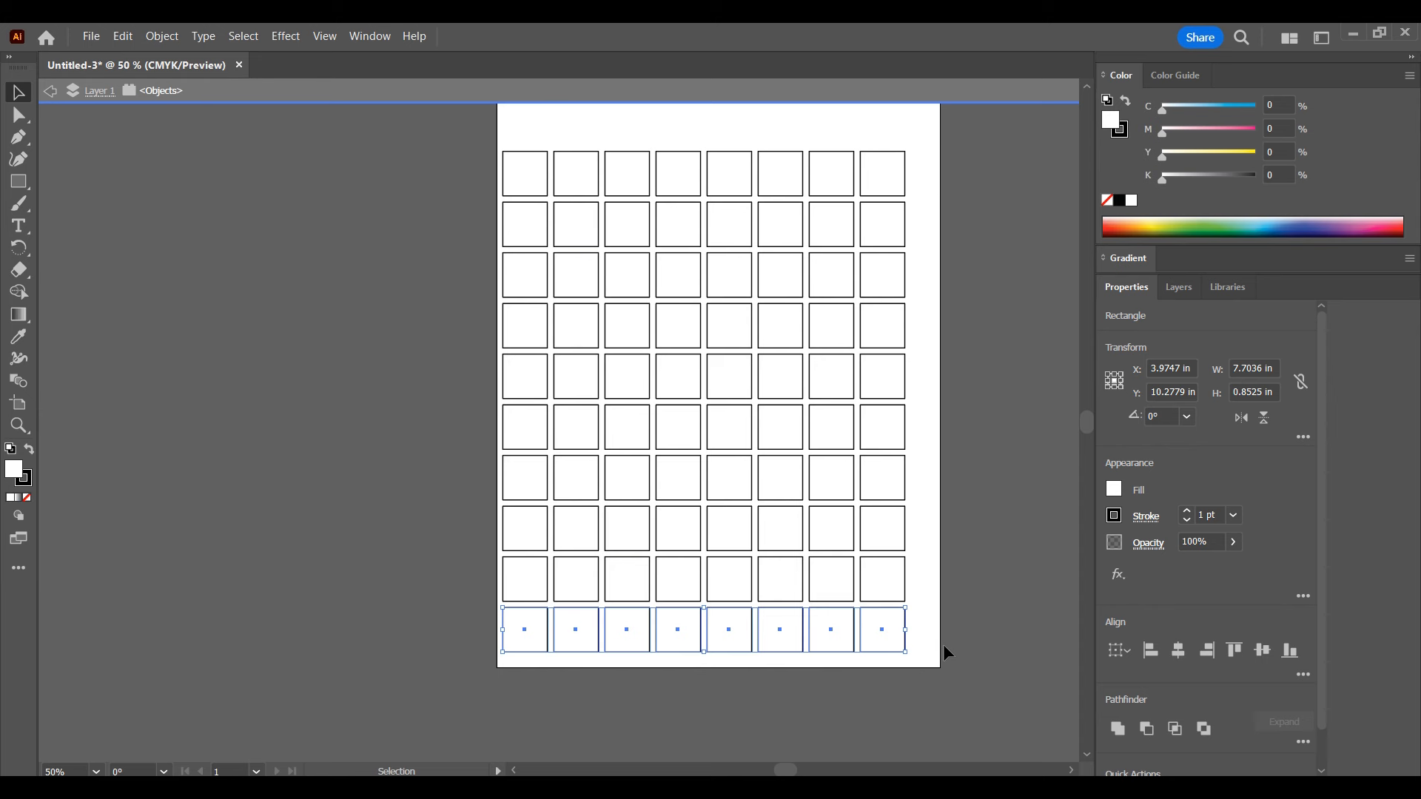
left_click_drag(946, 527, 447, 521)
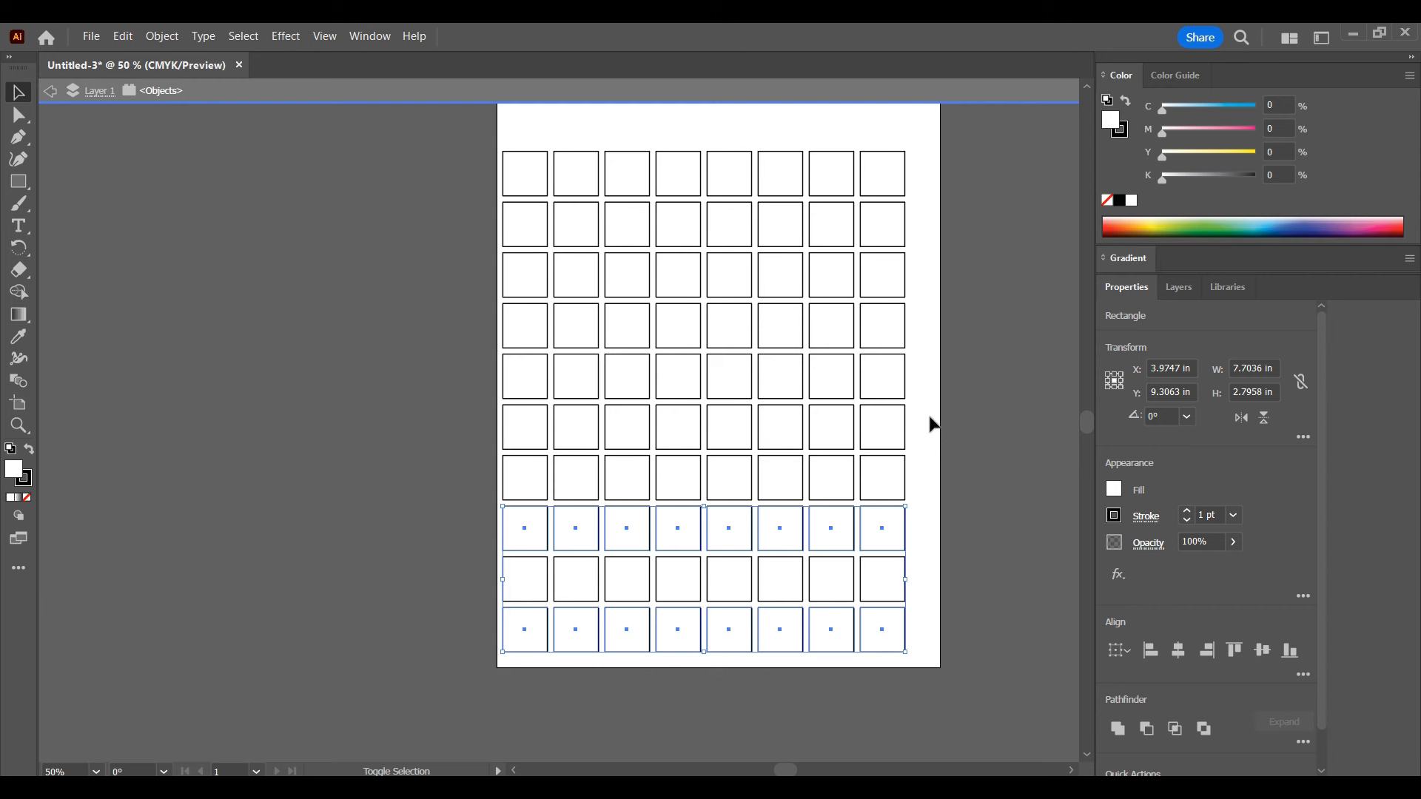
left_click(527, 425, "shift")
left_click_drag(916, 326, 405, 333)
left_click_drag(922, 210, 385, 227)
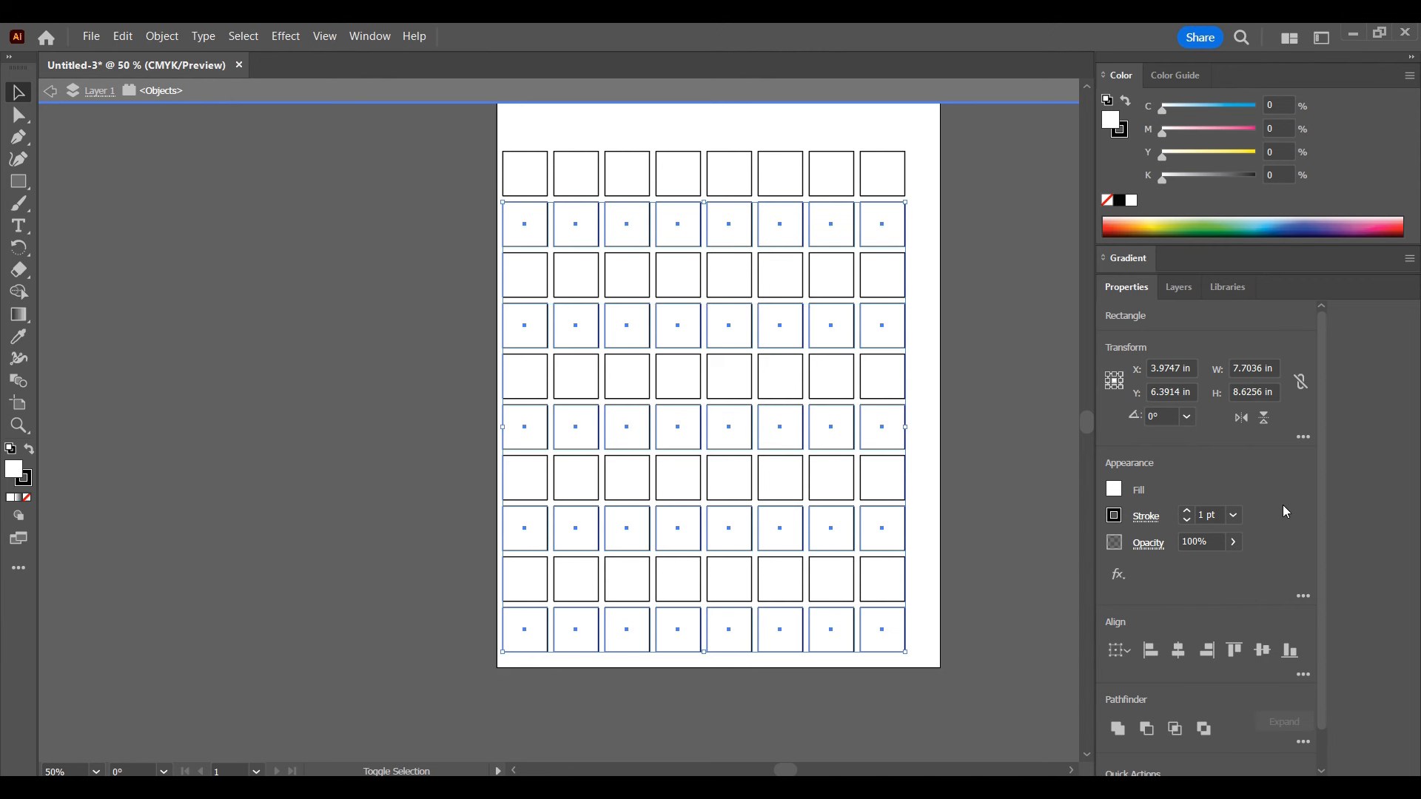
key("Delete")
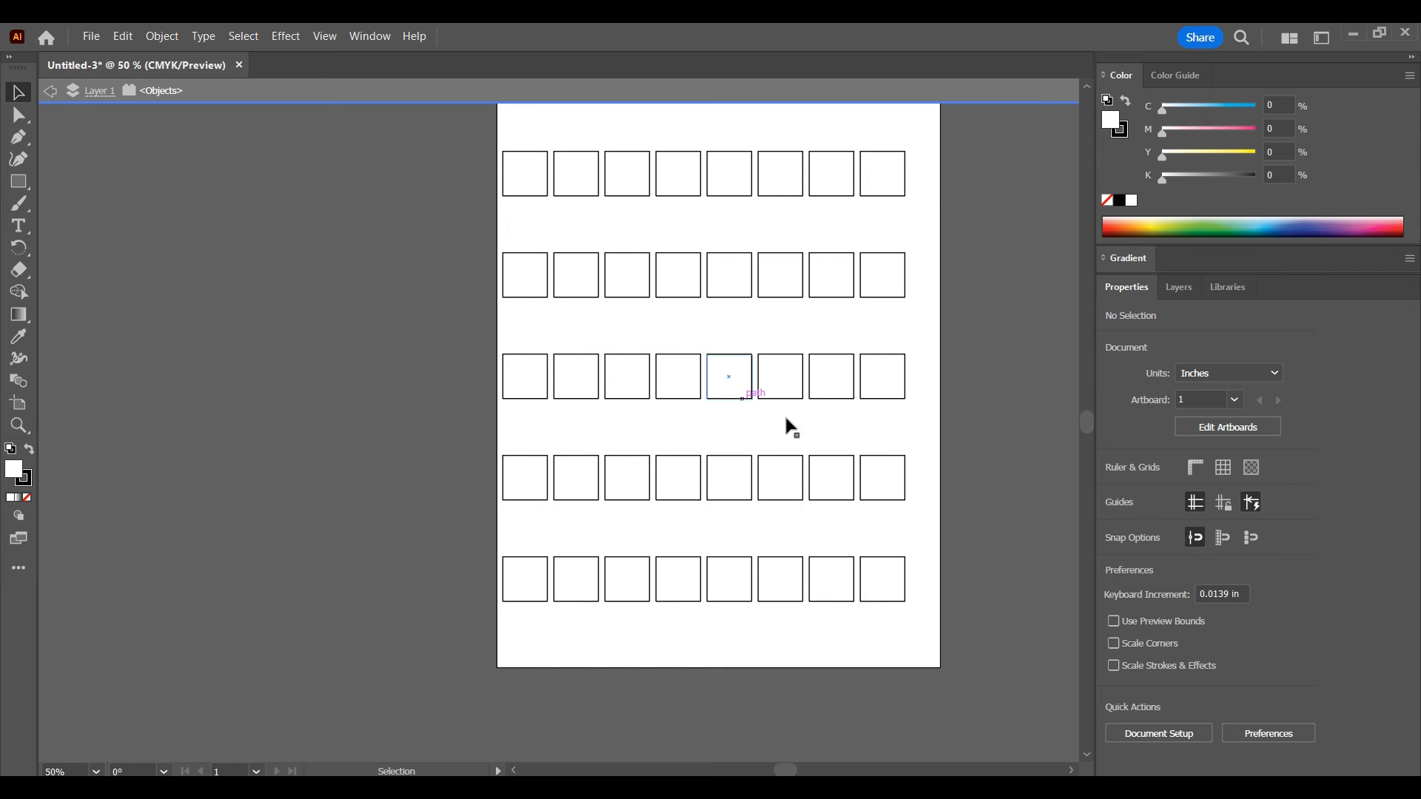
Select all the remaining squares and delete them to empty the artboard.
scroll(1084, 82, "up", 2)
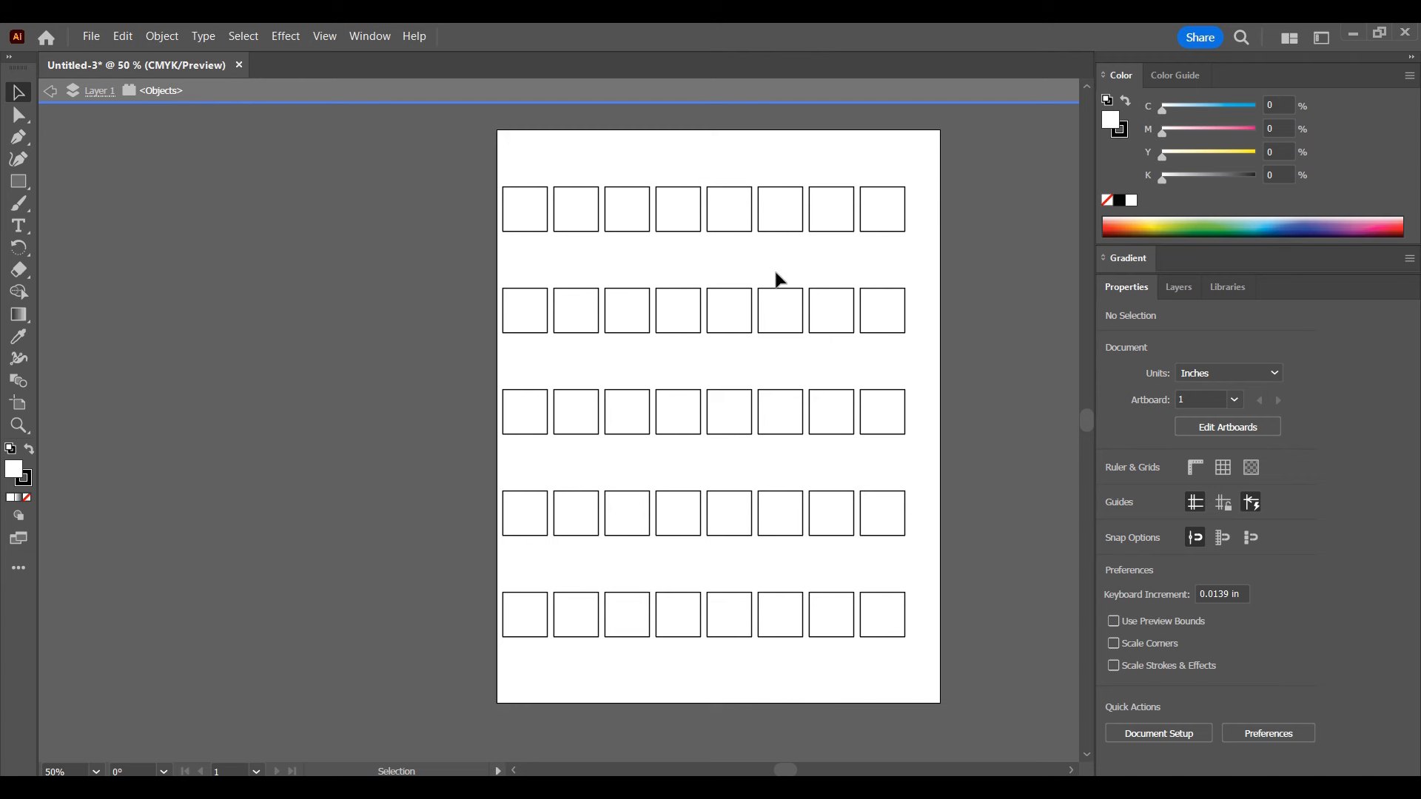
key("a")
key("ctrl+a")
key("Delete")
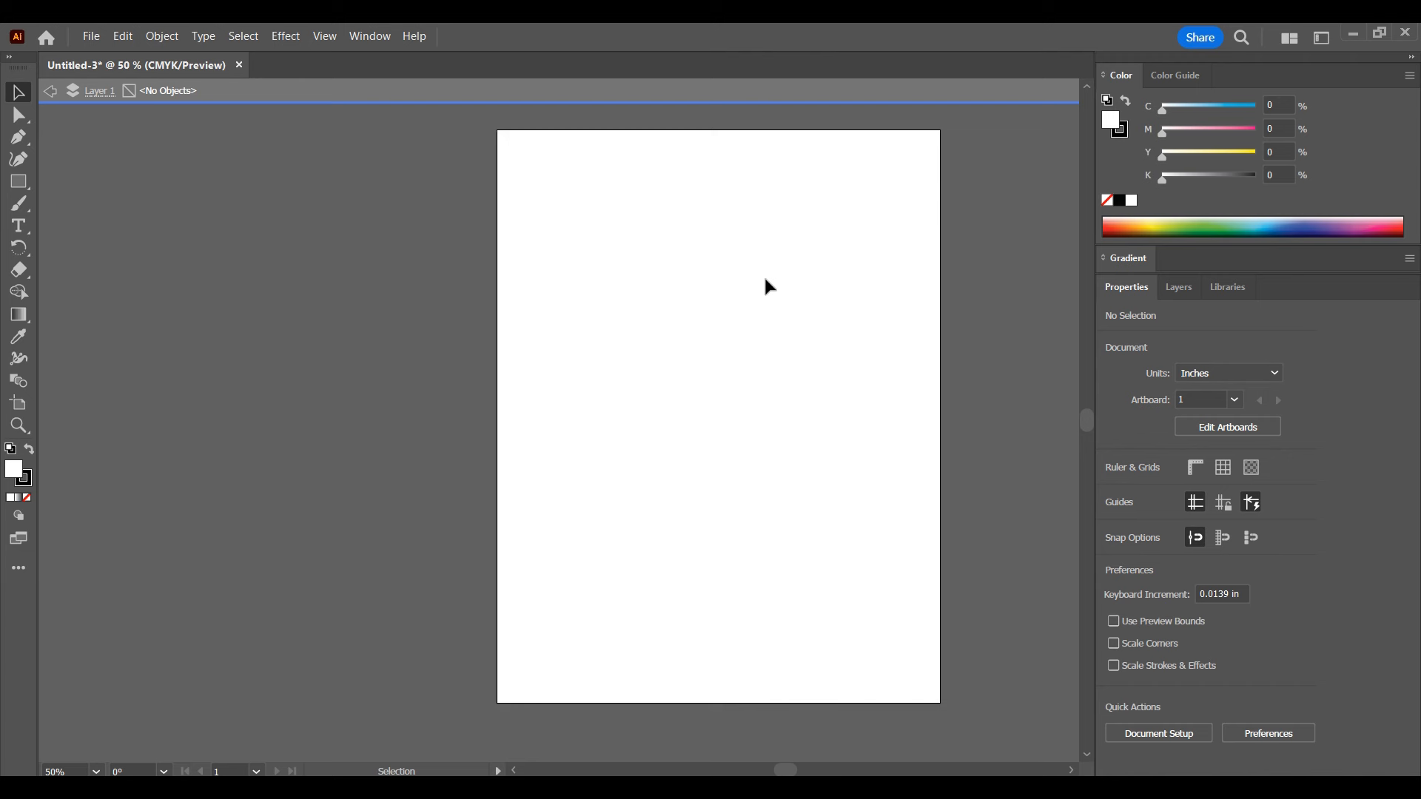
Draw and delete a trial polygon, and create a polygon with 3 sides and a 1 in radius in the artboard's upper part.
left_click(21, 180)
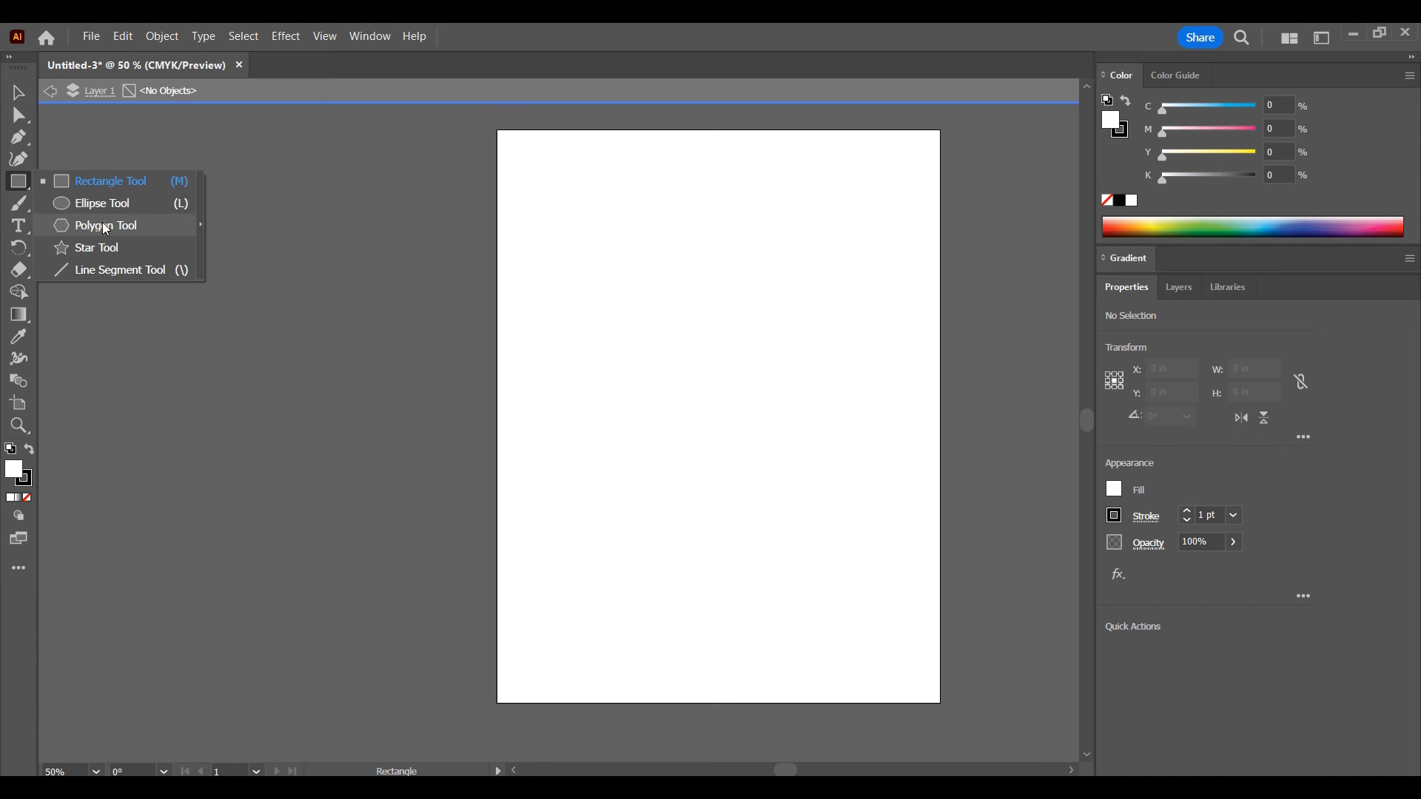
left_click(102, 224)
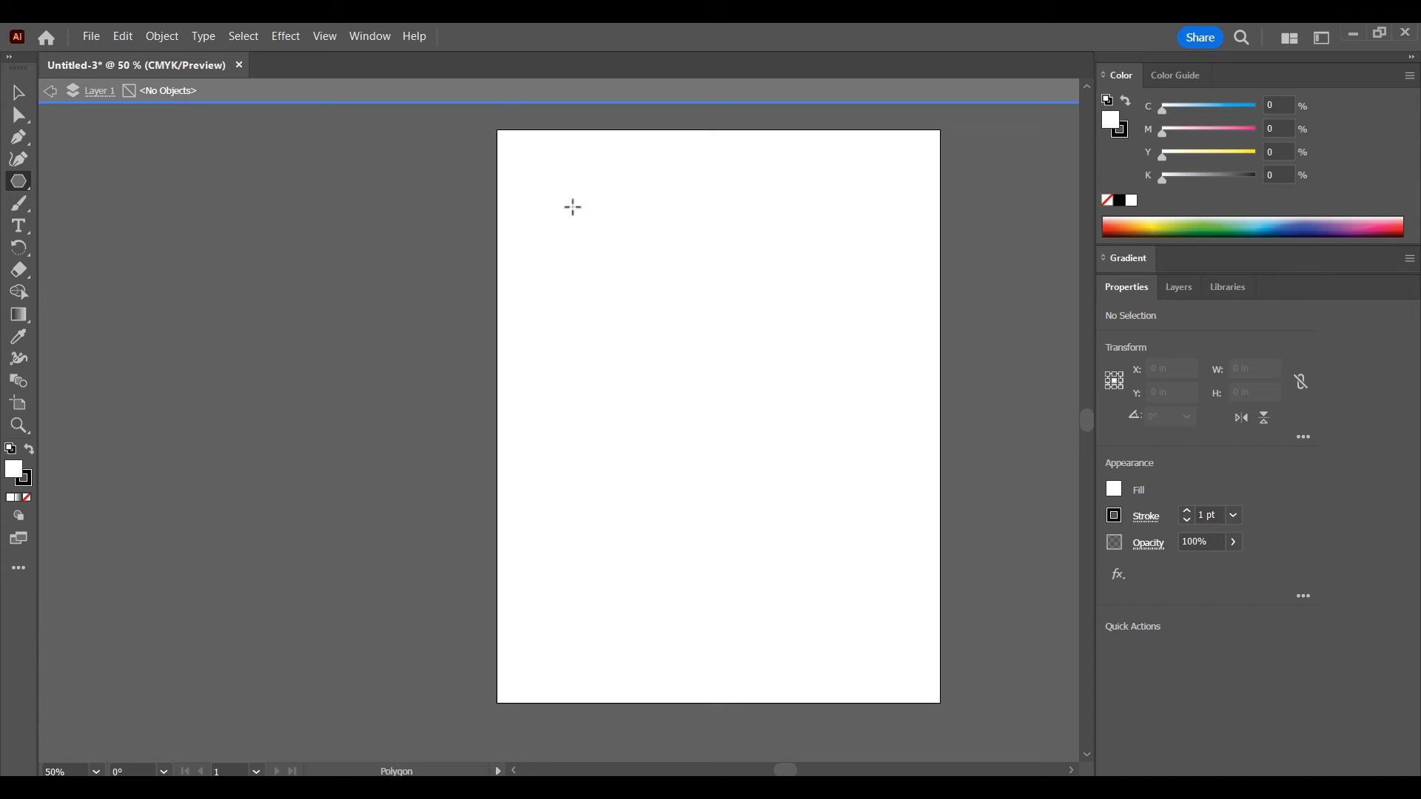
left_click_drag(542, 196, 582, 228)
key("Delete")
left_click(621, 221)
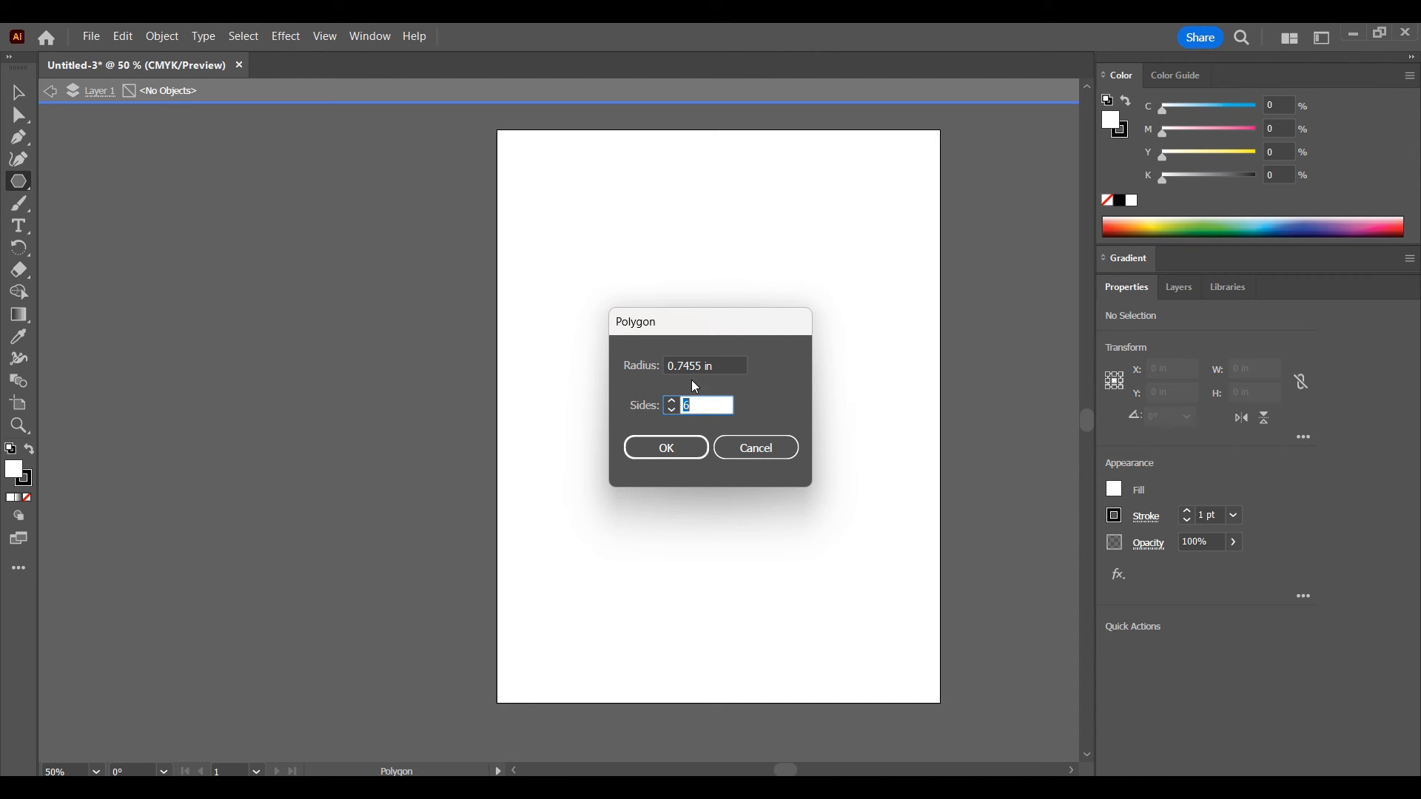
type("3")
left_click(723, 364)
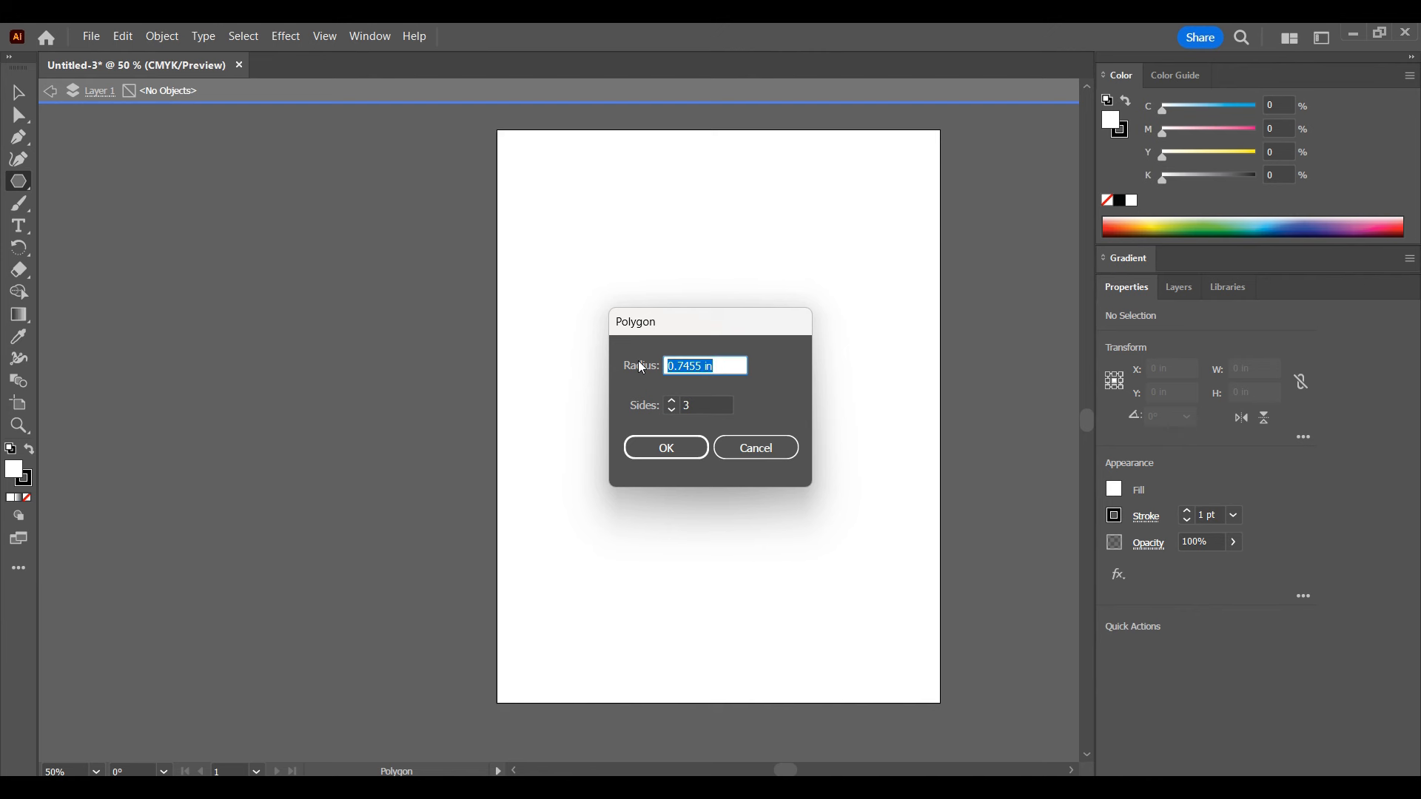
type("1")
left_click(667, 447)
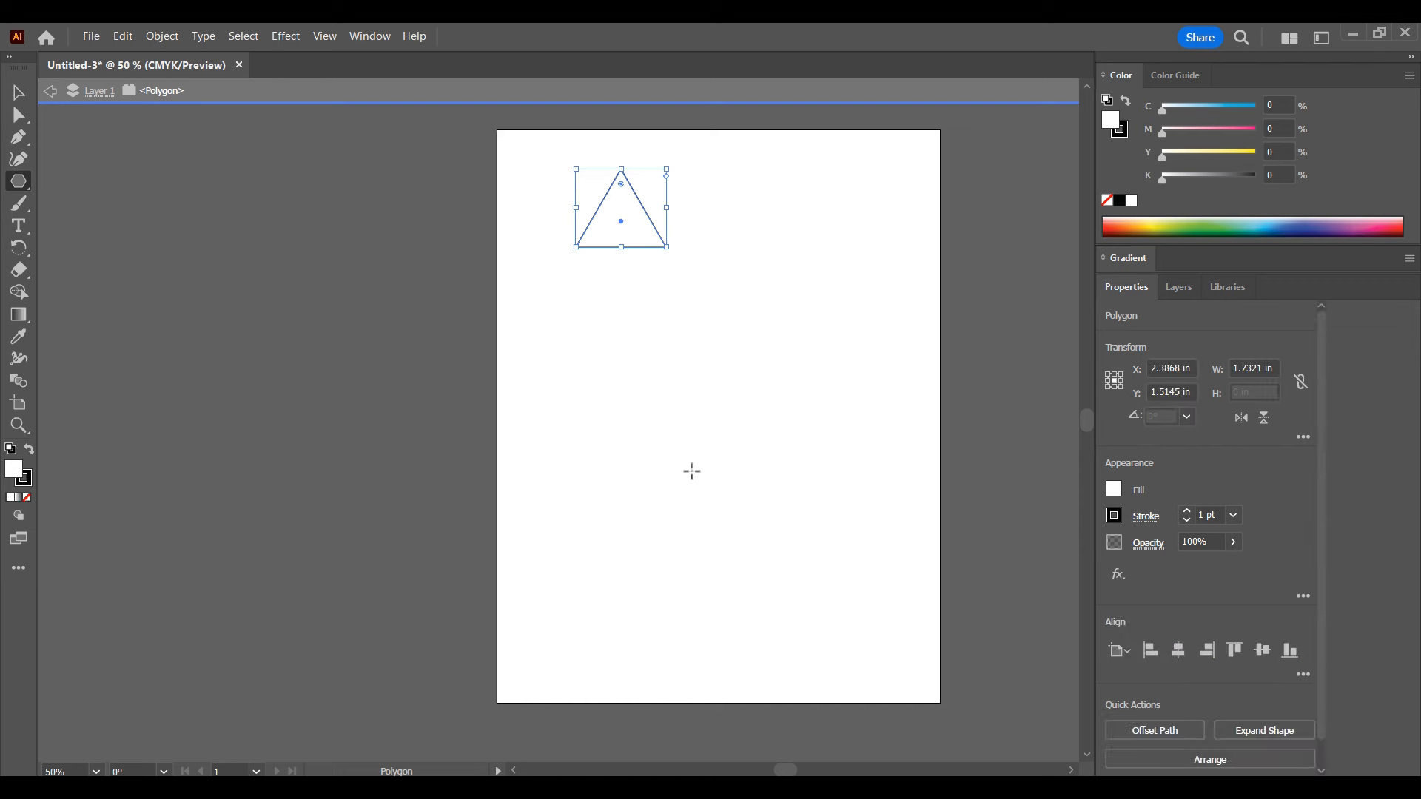
Scale the triangle down to about 0.66 by 0.57 in and place it near the artboard's upper-left corner.
left_click(17, 93)
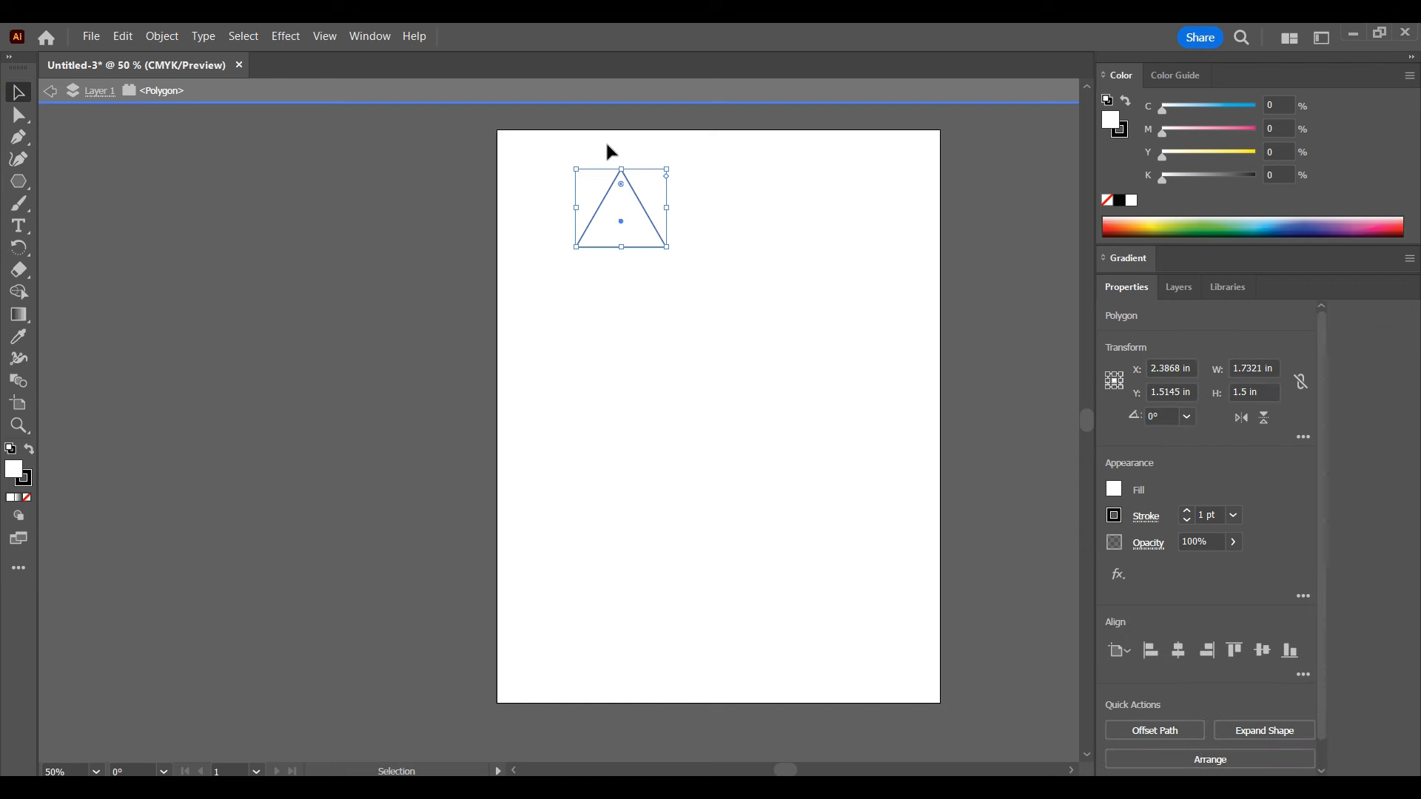
scroll(607, 145, "up", 1)
left_click_drag(648, 263, 546, 213)
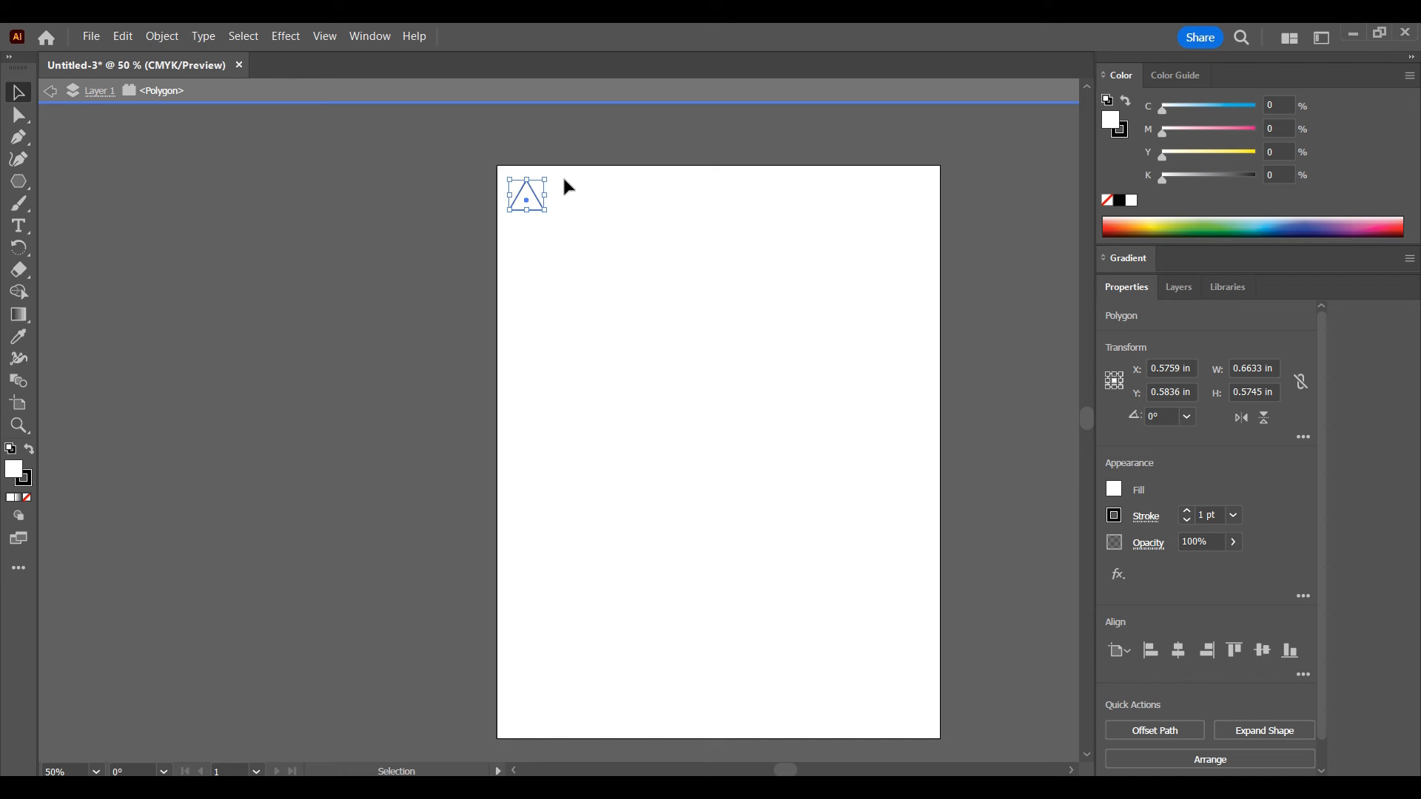
Duplicate the triangle straight to the right by about 0.77 in.
scroll(596, 165, "up", 2)
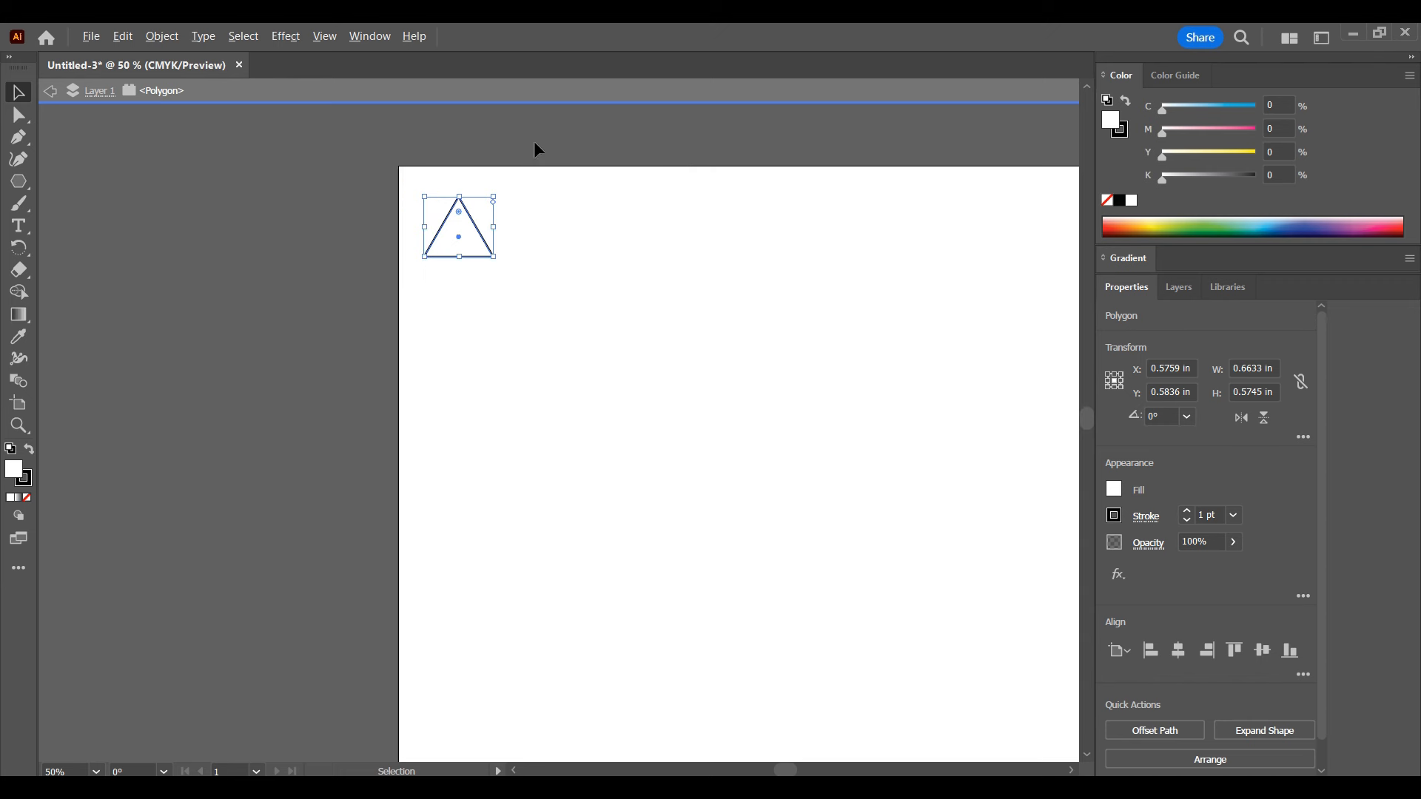
scroll(588, 178, "up", 2)
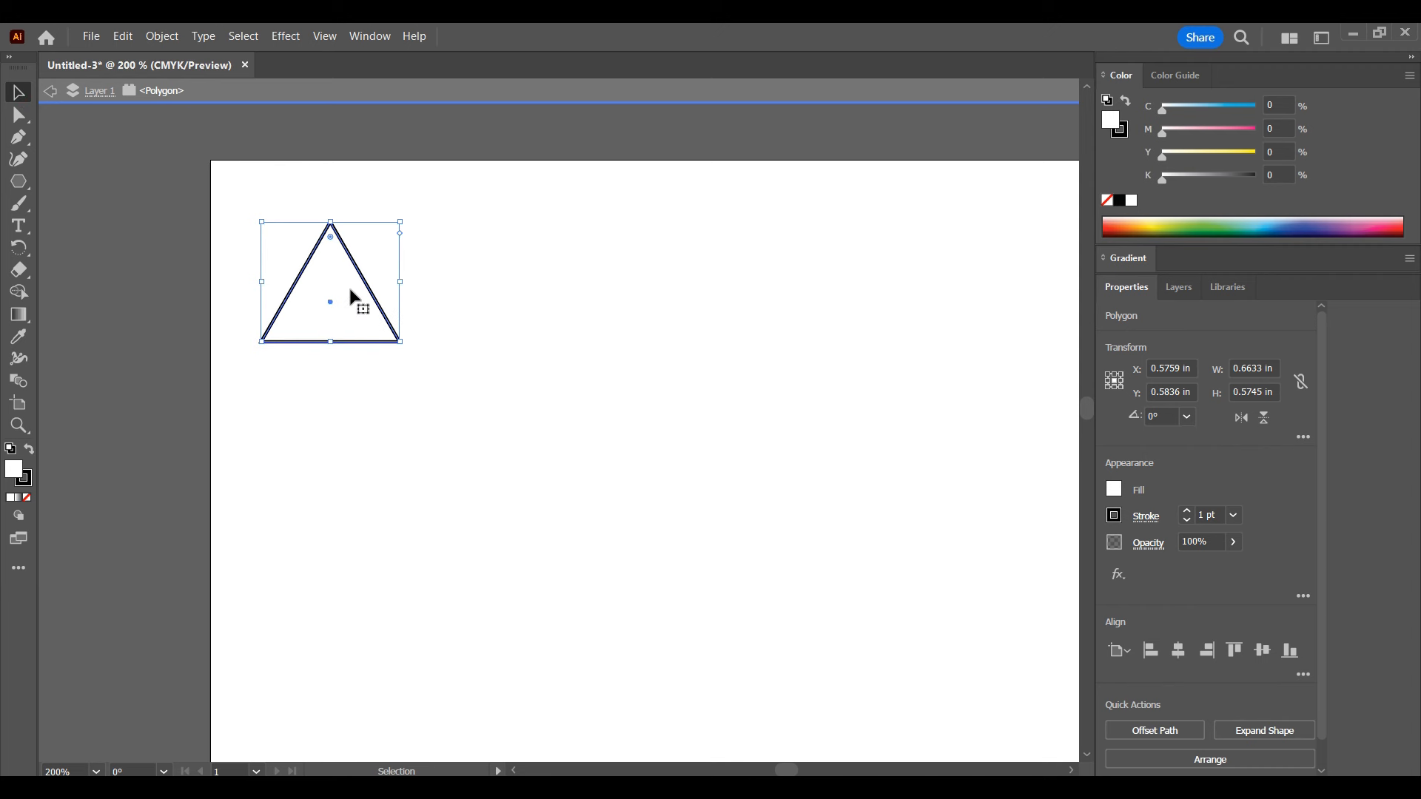
left_click_drag(352, 295, 515, 298)
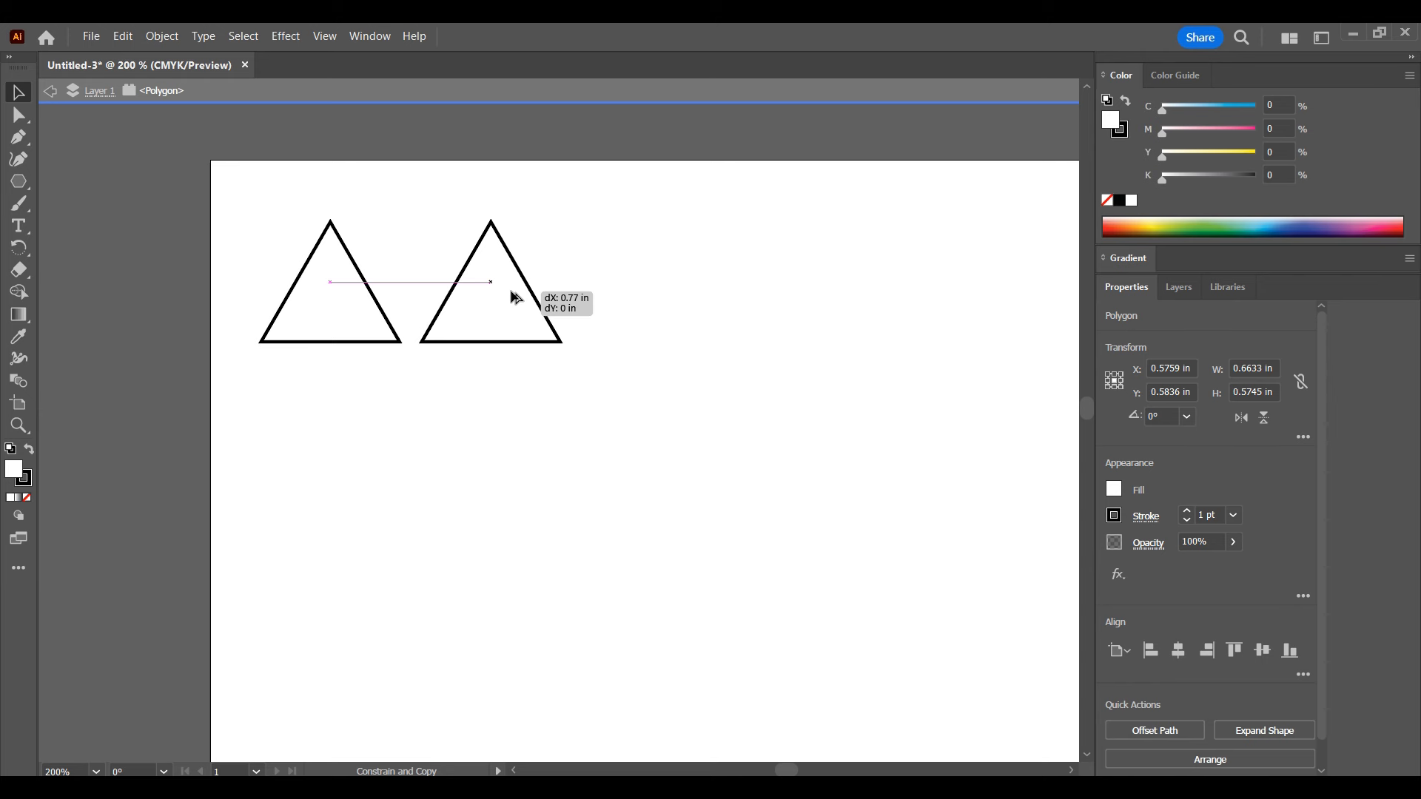
left_click_drag(515, 298, 515, 298)
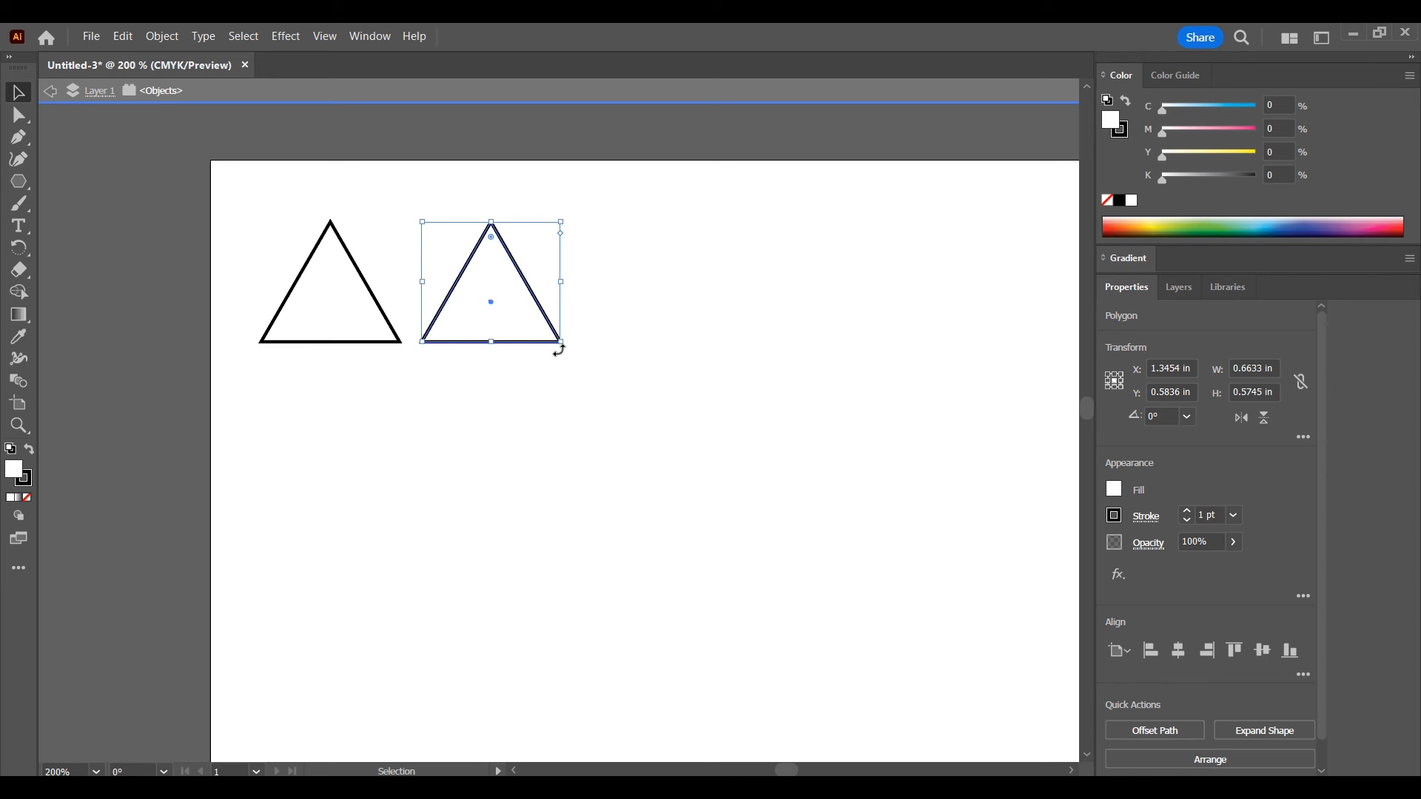
Rotate the duplicated triangle 180° and fit it beside the first one at about X 0.97 in, Y 0.56 in, and deselect it.
left_click_drag(565, 348, 377, 190)
left_click_drag(491, 320, 415, 282)
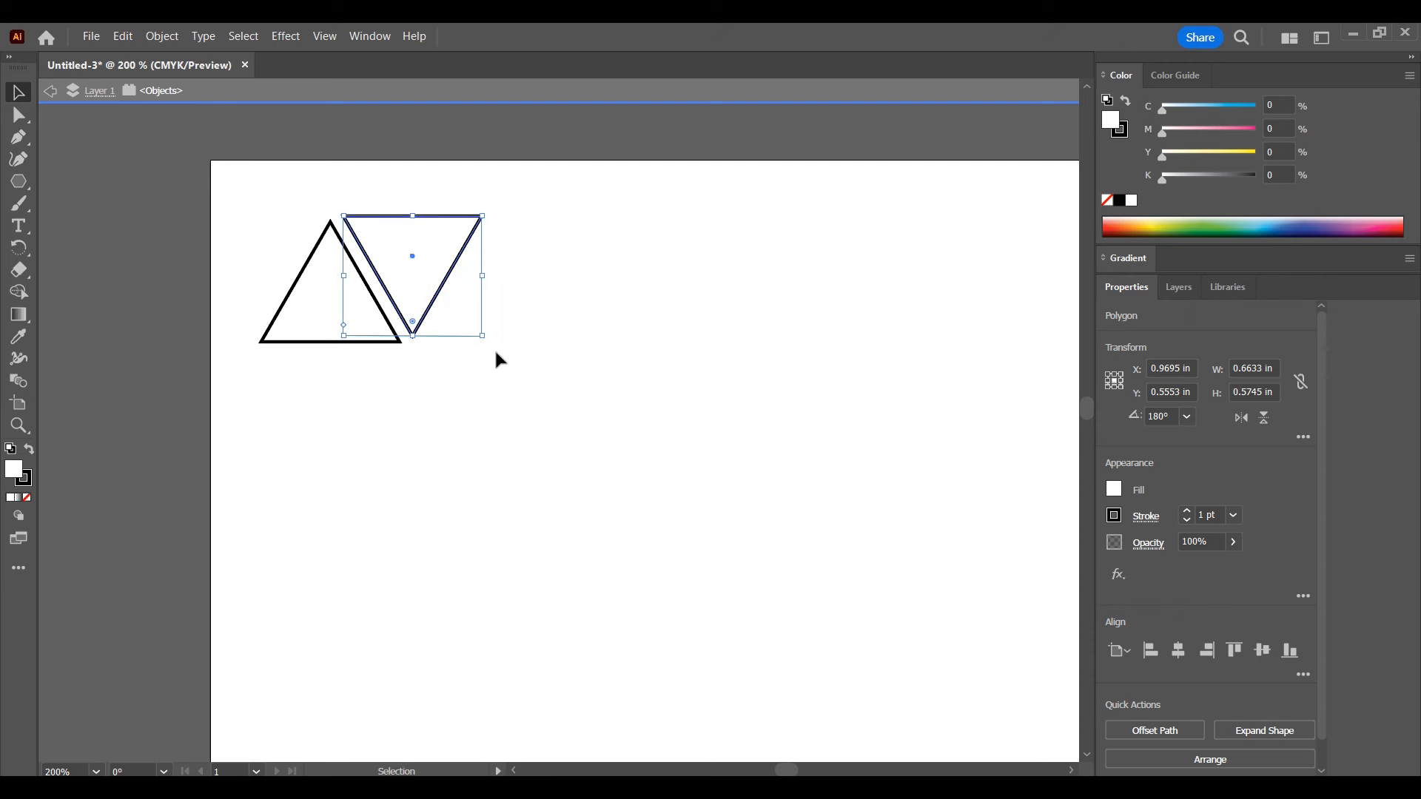
left_click(592, 415)
Select both triangles and duplicate the pair straight to the right, centred at about X 1.56 in.
left_click_drag(220, 176, 546, 411)
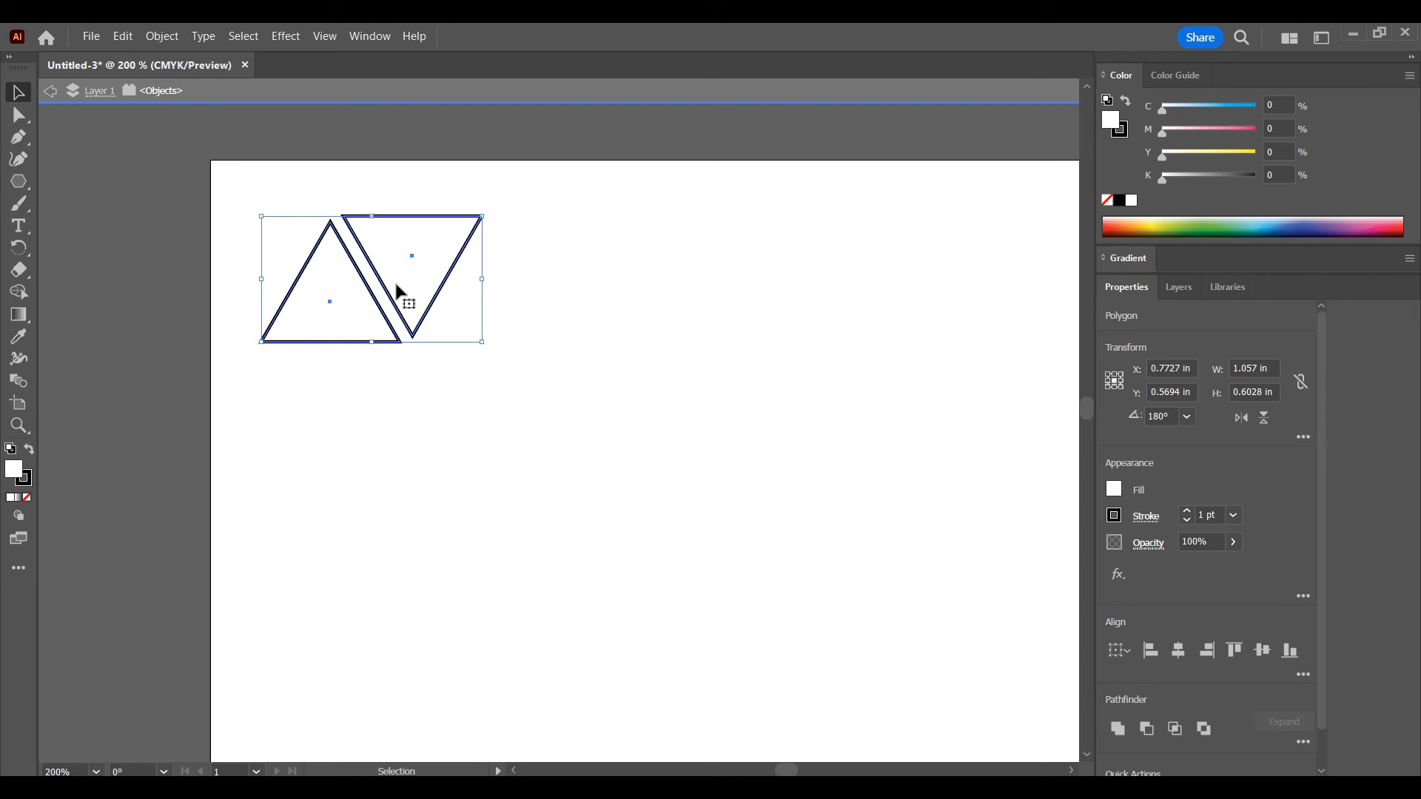
left_click_drag(397, 291, 560, 290)
Repeat the pair duplication across the artboard until ten triangle pairs form one row, the last centred at about X 7.86 in.
scroll(529, 320, "down", 2)
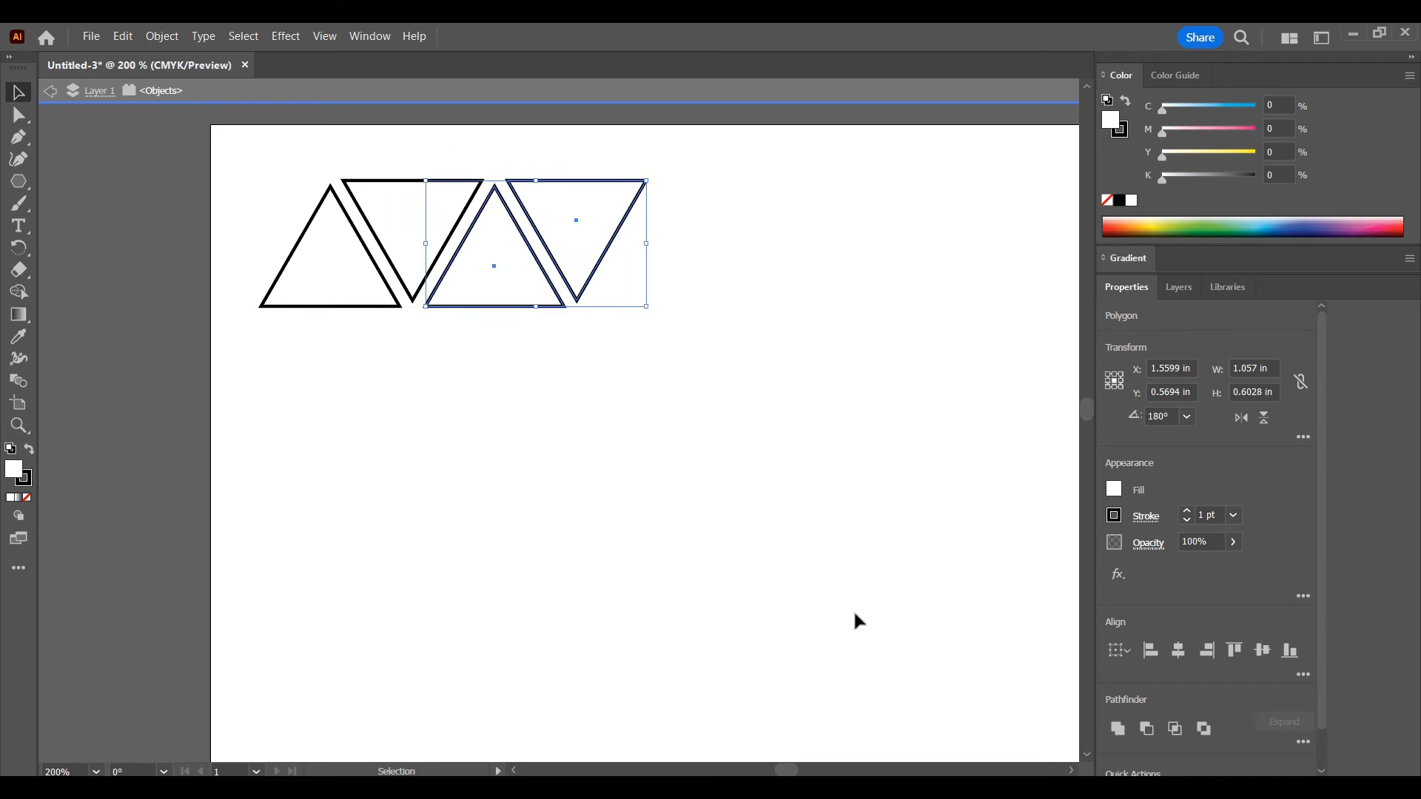
scroll(828, 561, "down", 1)
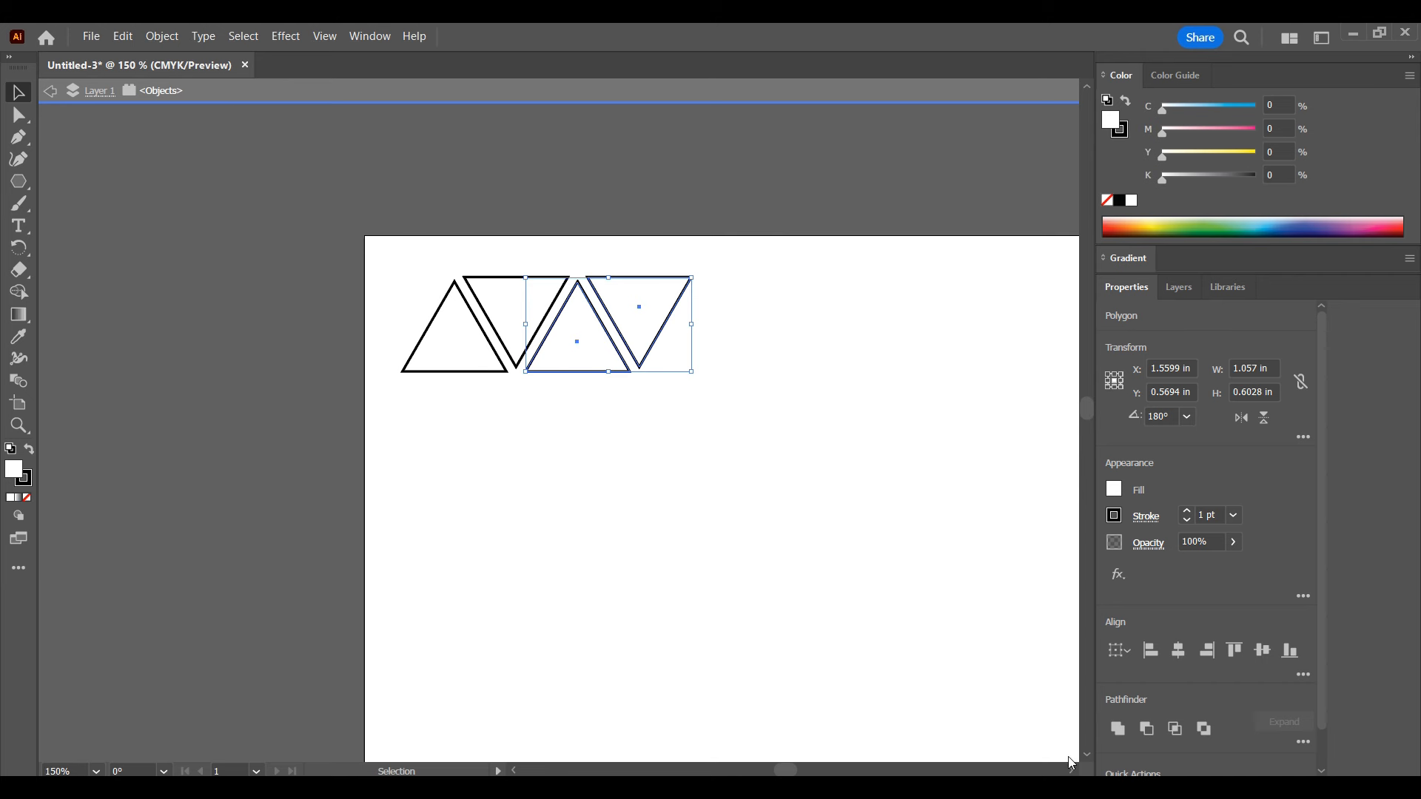
scroll(1073, 771, "right", 8)
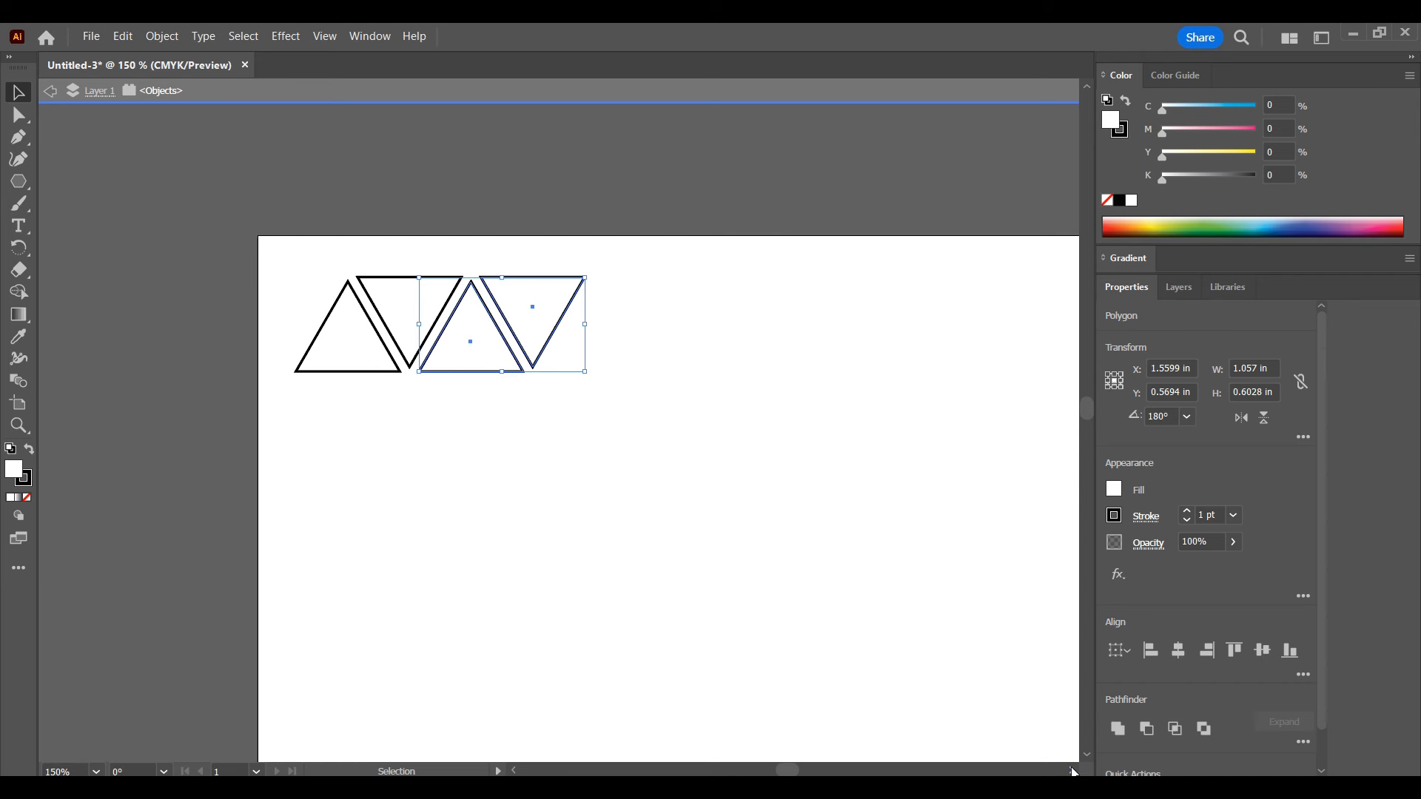
scroll(1071, 769, "right", 4)
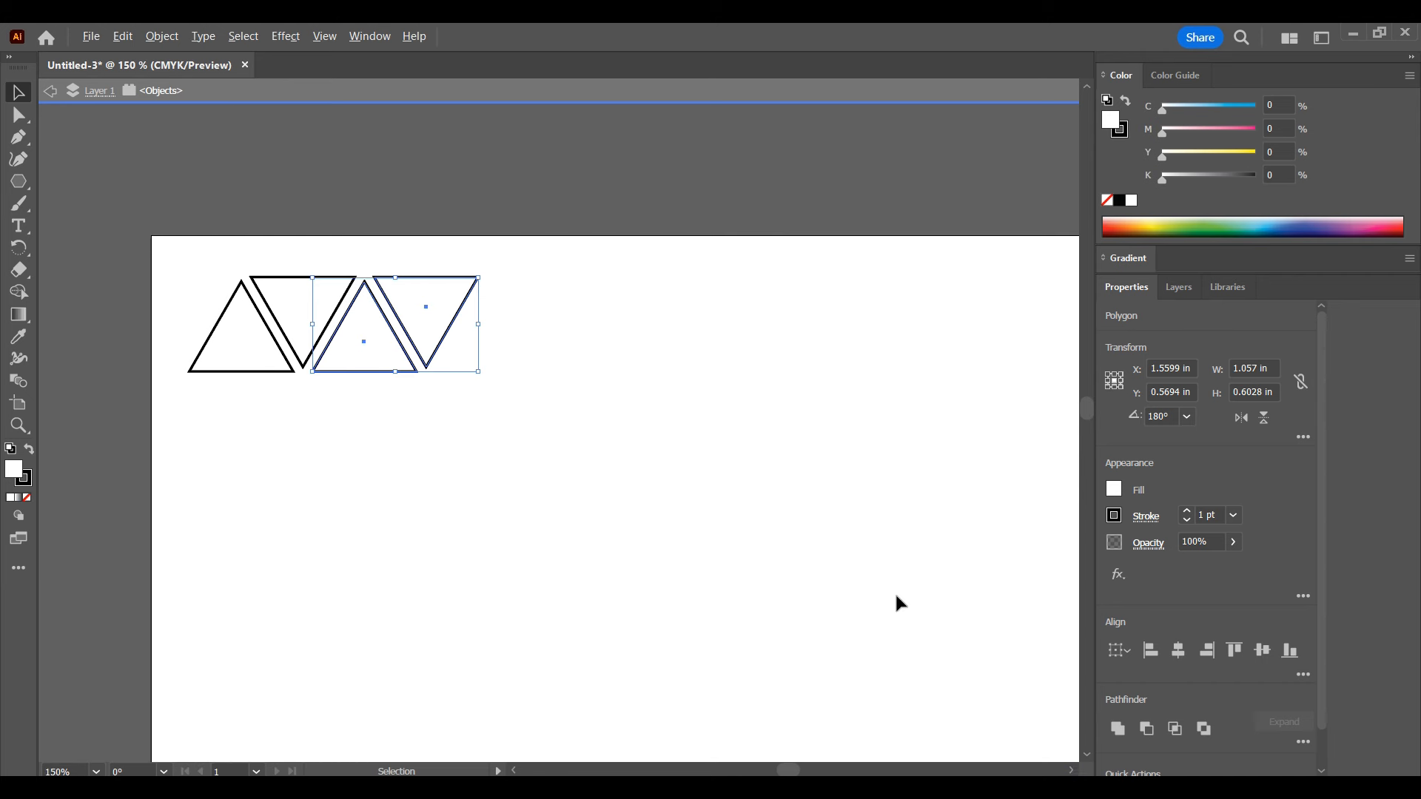
scroll(894, 595, "down", 1)
scroll(1071, 771, "right", 3)
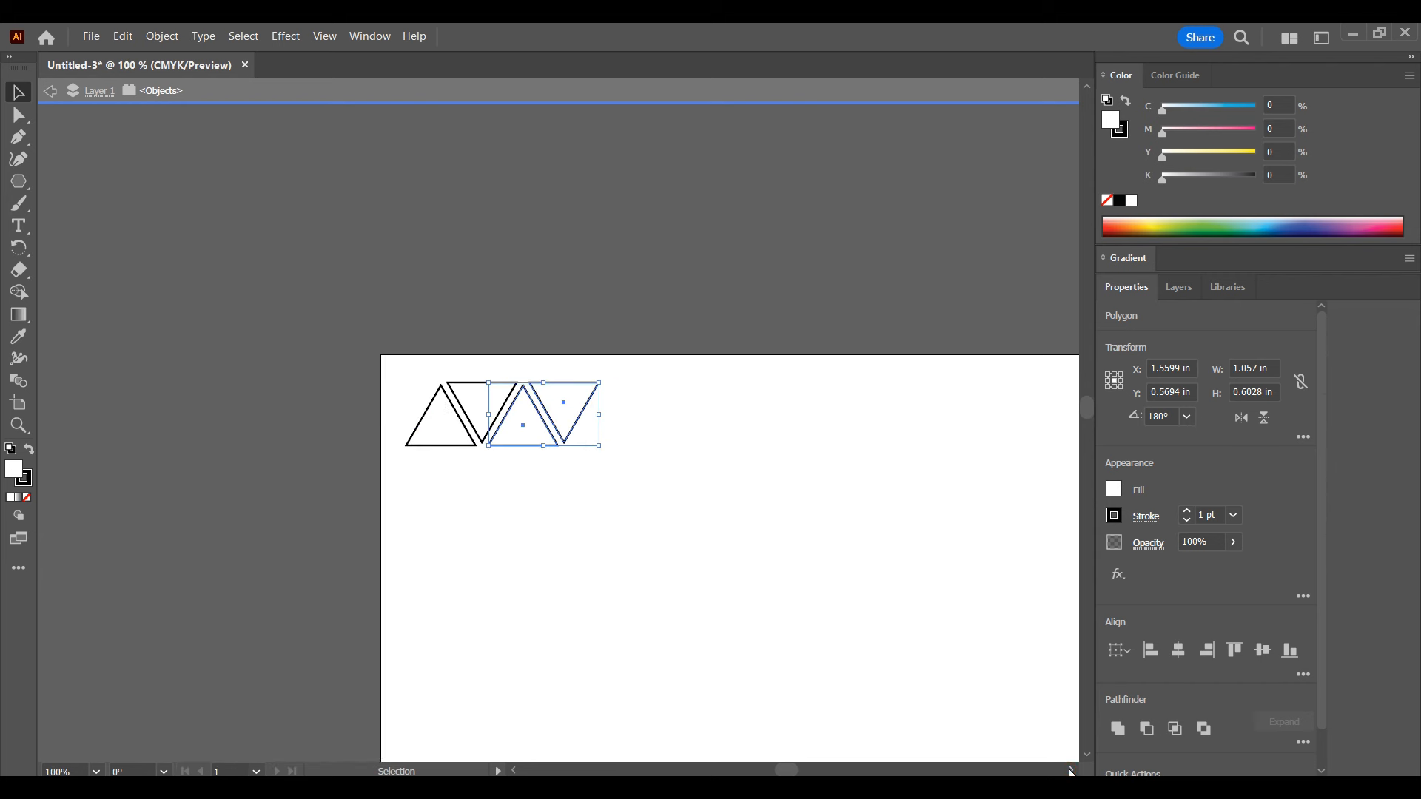
left_click_drag(895, 625, 688, 491)
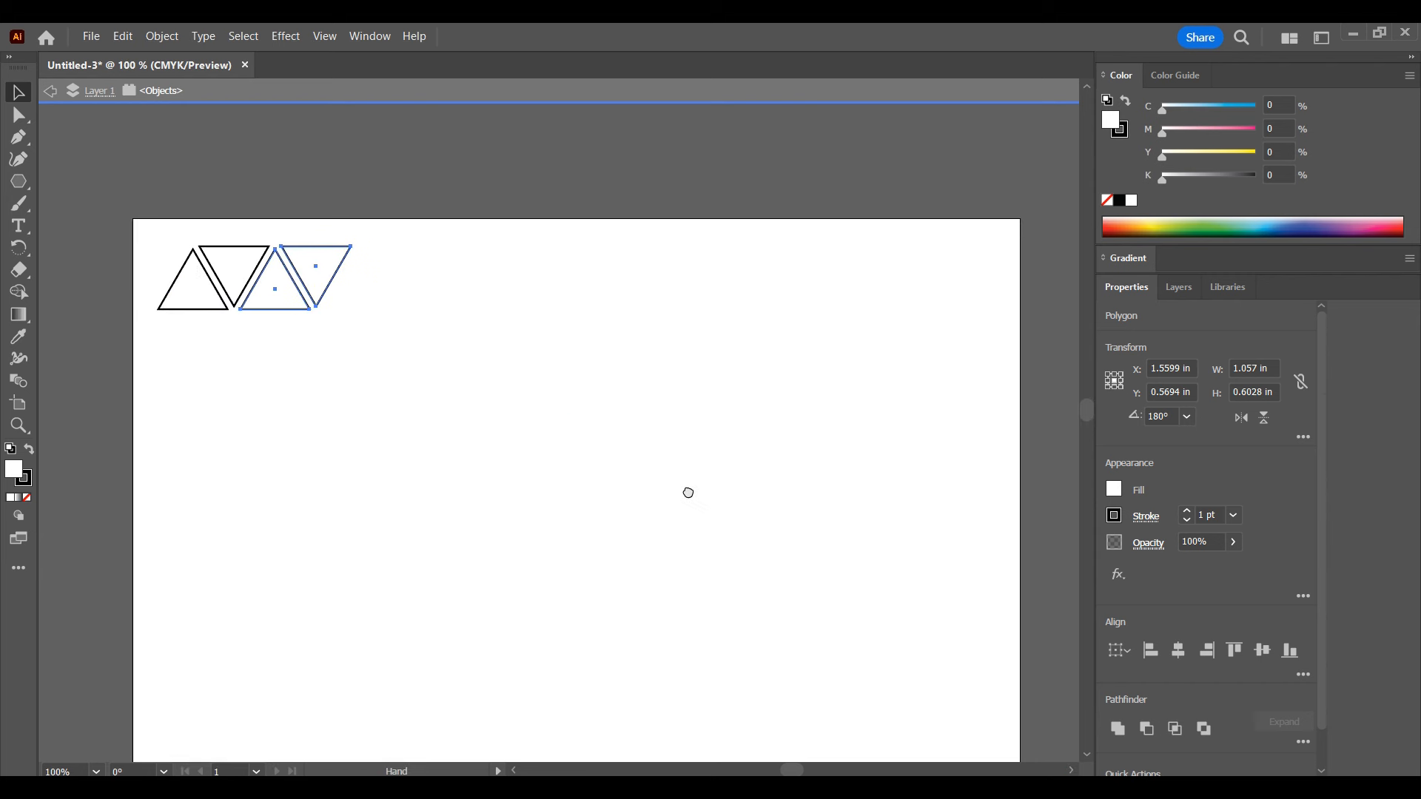
key("ctrl+d")
key("ctrl+d")
key("ctrl+d")
key("ctrl+d")
key("ctrl+d")
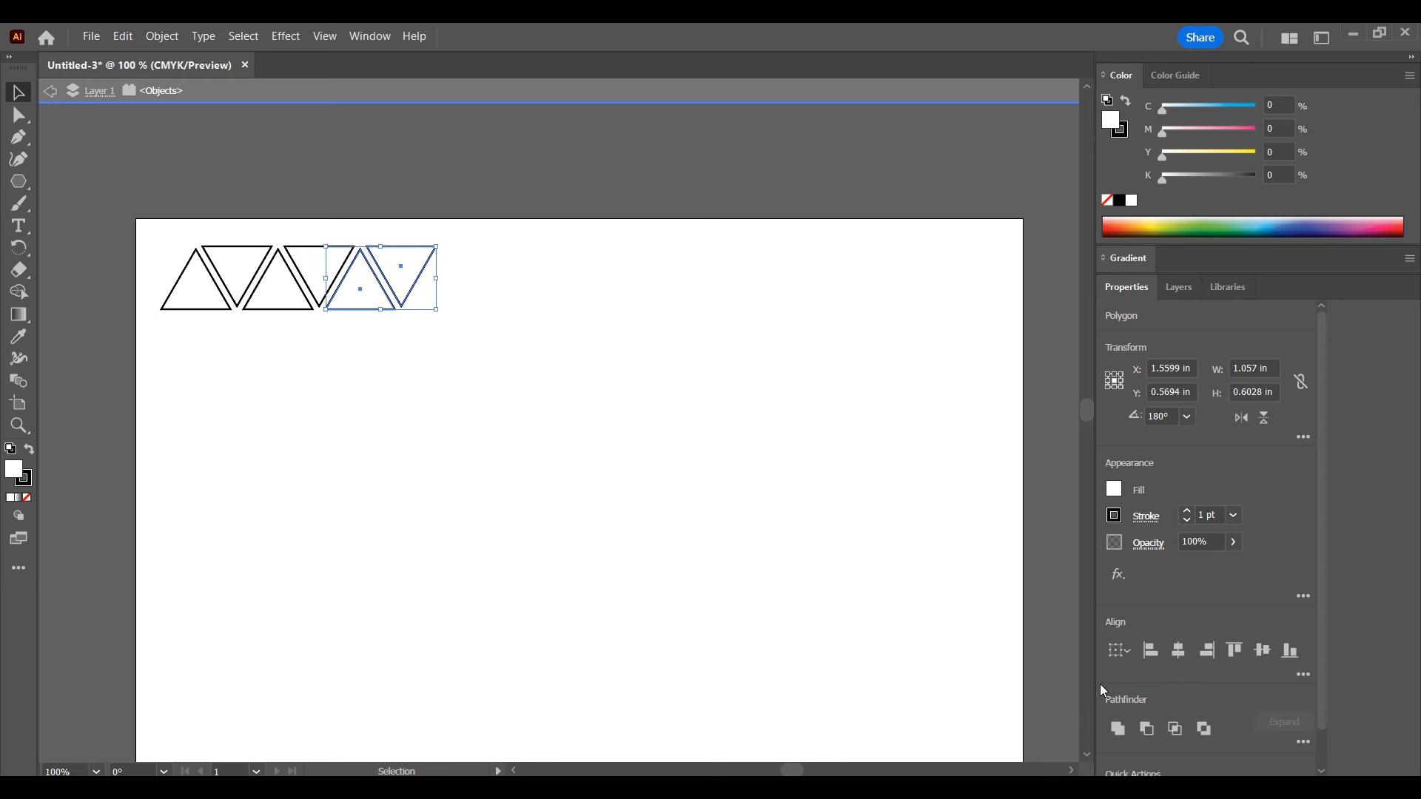
key("ctrl+d")
key("ctrl+d")
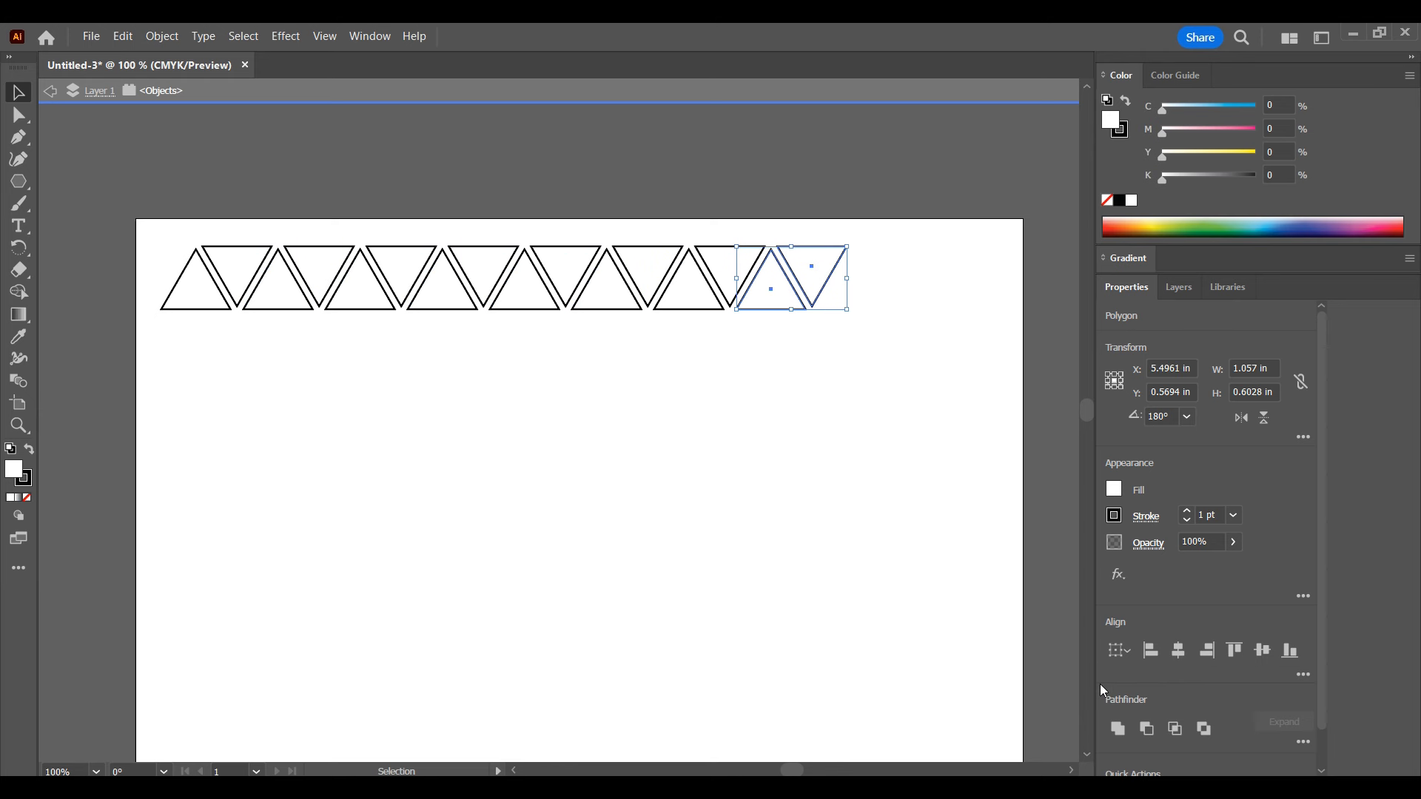
key("ctrl+d")
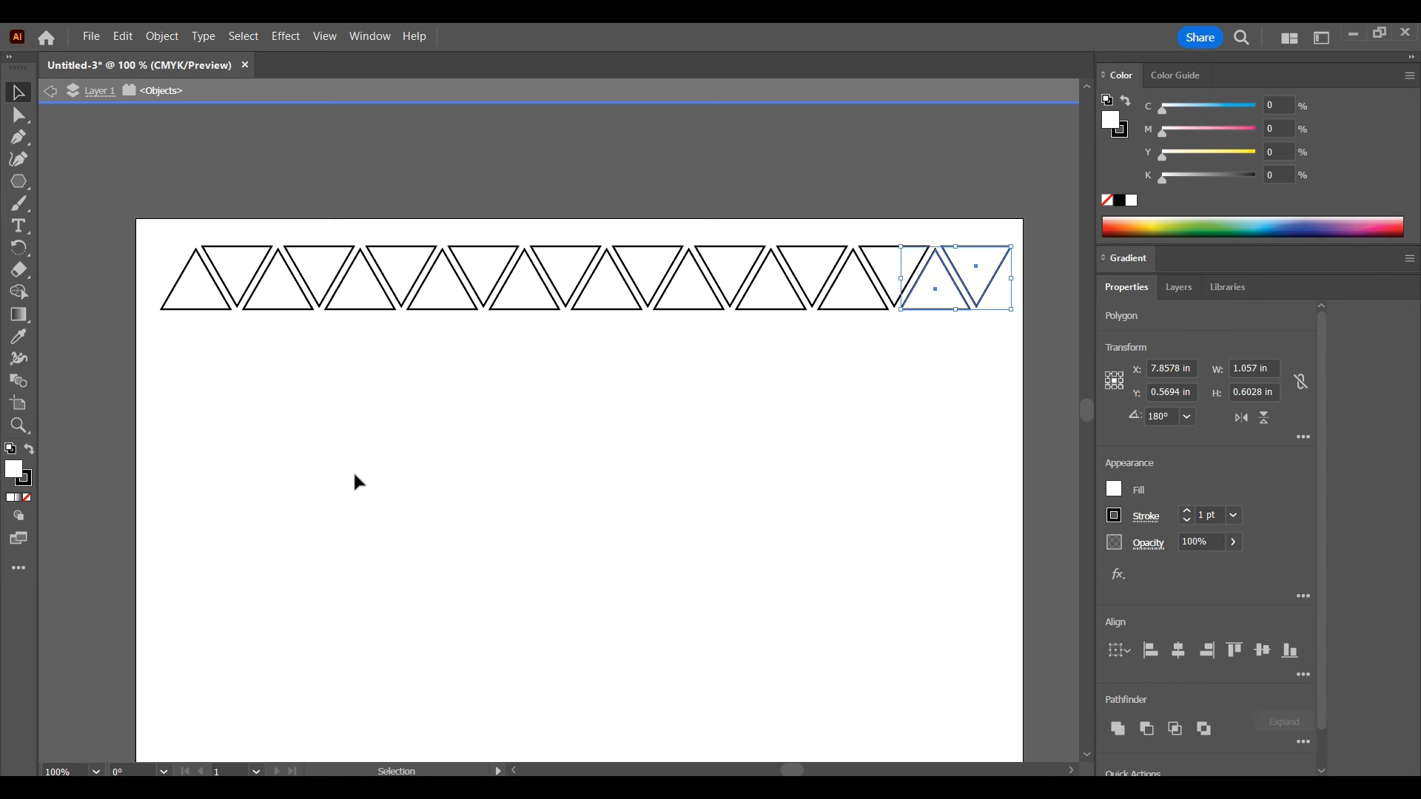
Select the whole triangle row, duplicate it straight down by about 0.66 in, and repeat until there are six rows.
left_click_drag(120, 204, 1042, 341)
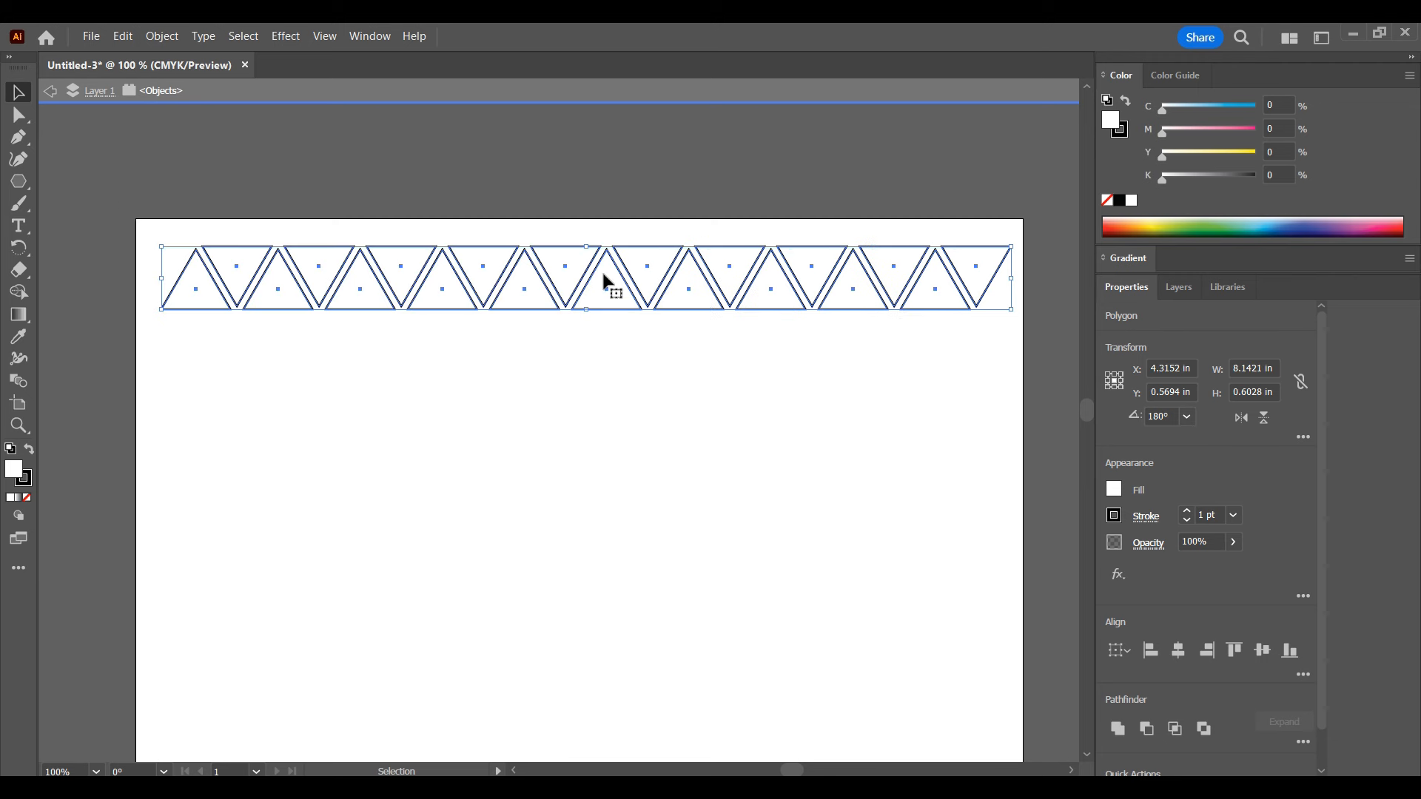
left_click(605, 276)
left_click_drag(603, 274, 606, 345)
key("a")
key("ctrl+d")
key("ctrl+d")
key("ctrl+d")
key("ctrl+d")
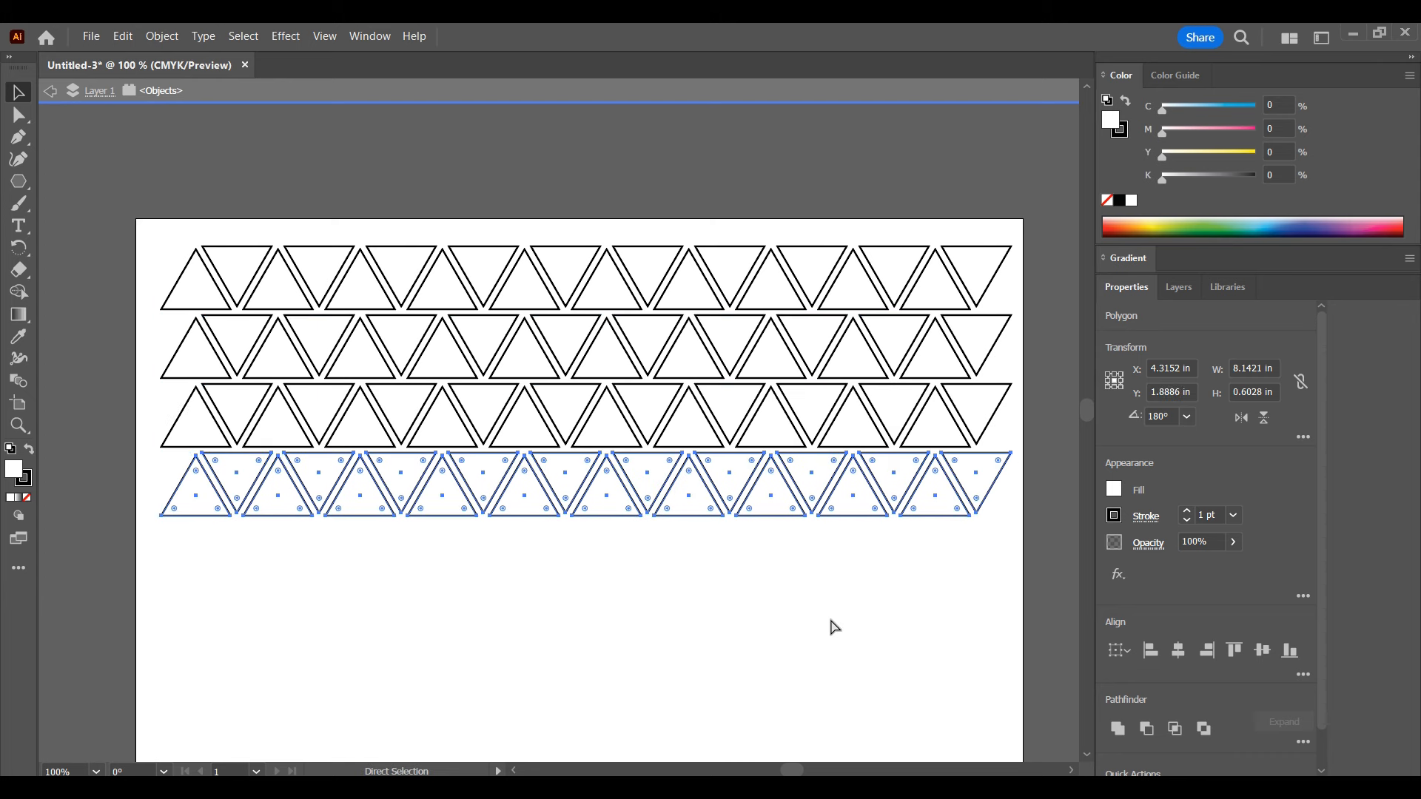
key("v")
Repeat the row duplication until sixteen rows fill the artboard, the last at about Y 10.46 in, and deselect it.
scroll(816, 455, "down", 1)
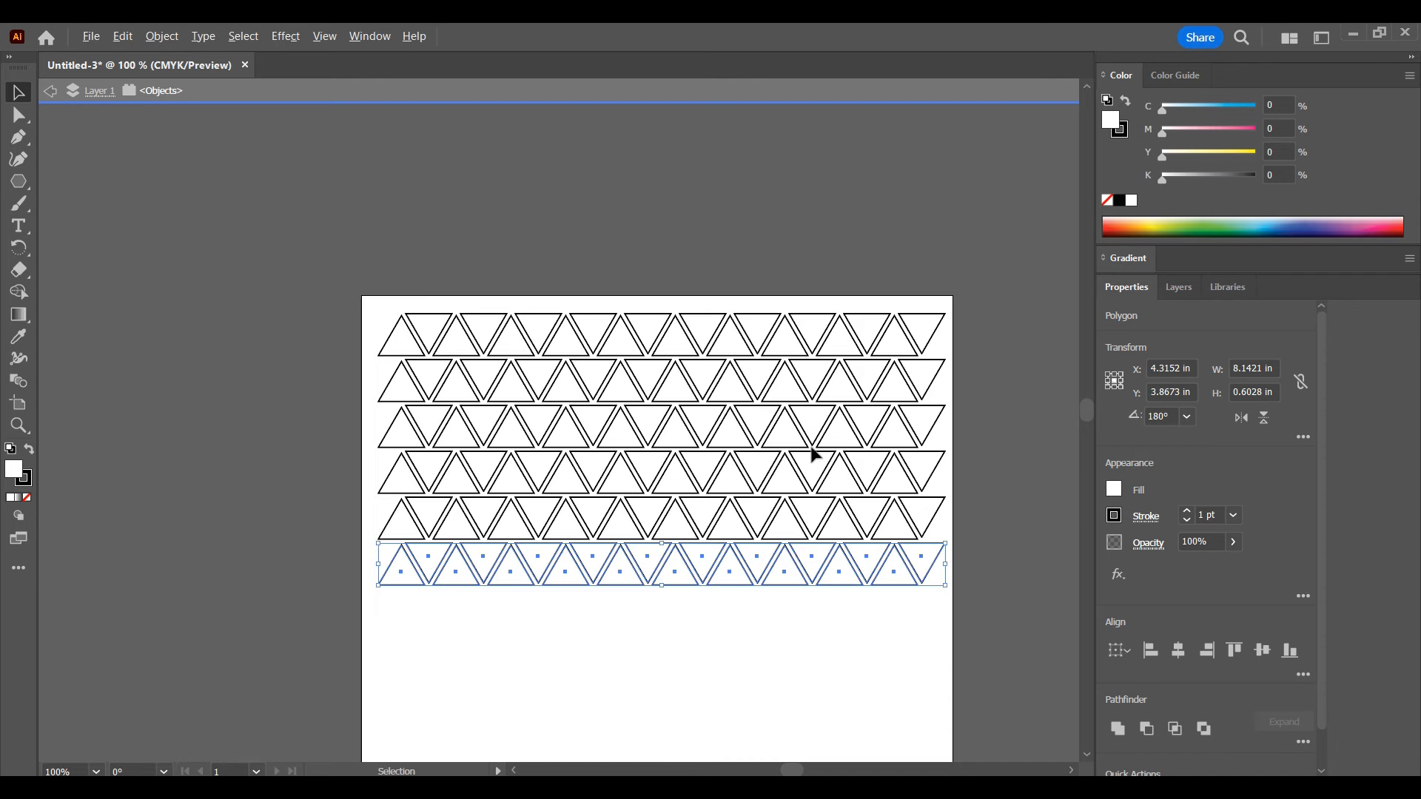
left_click_drag(1085, 410, 1087, 427)
key("space")
left_click_drag(729, 300, 716, 469)
scroll(716, 469, "down", 1)
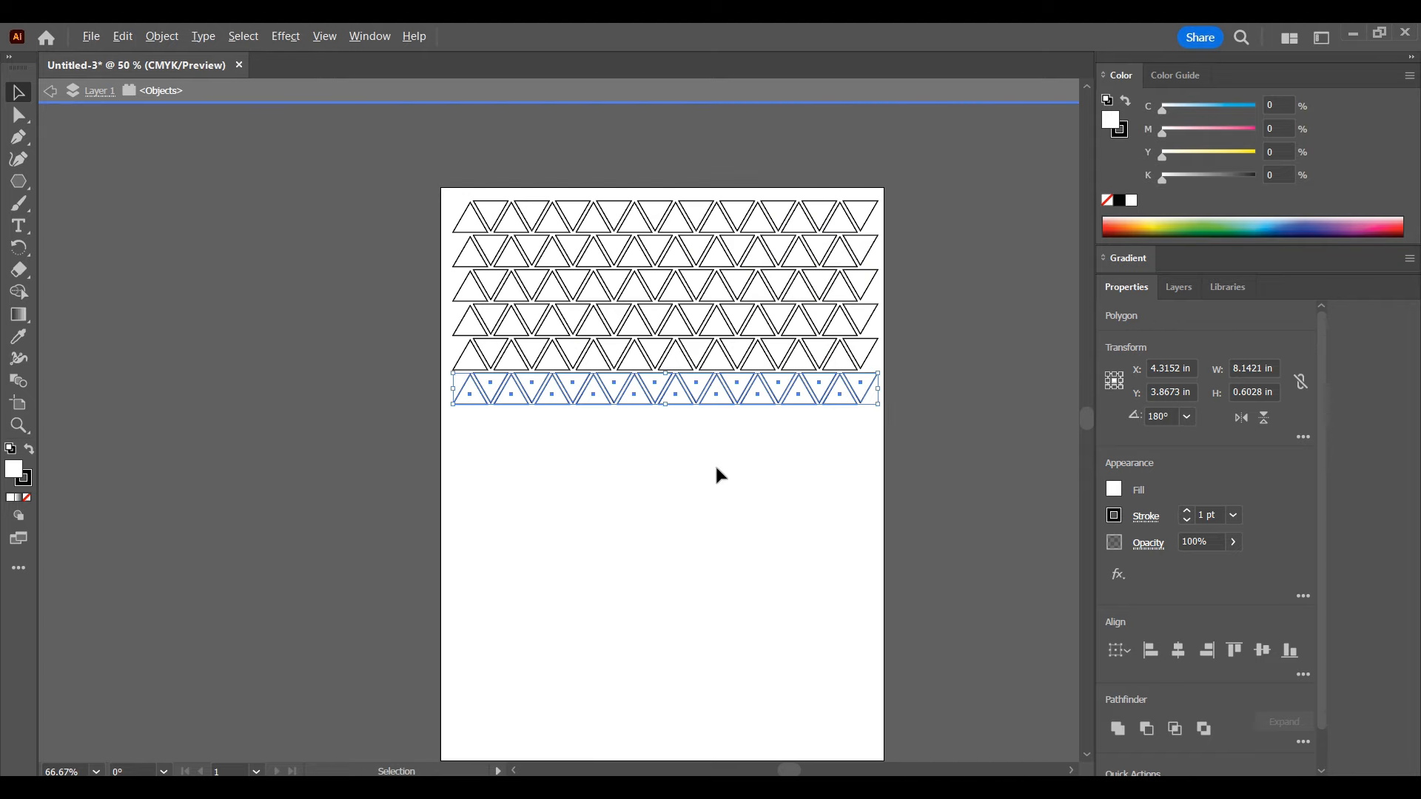
key("space")
left_click_drag(713, 517, 710, 492)
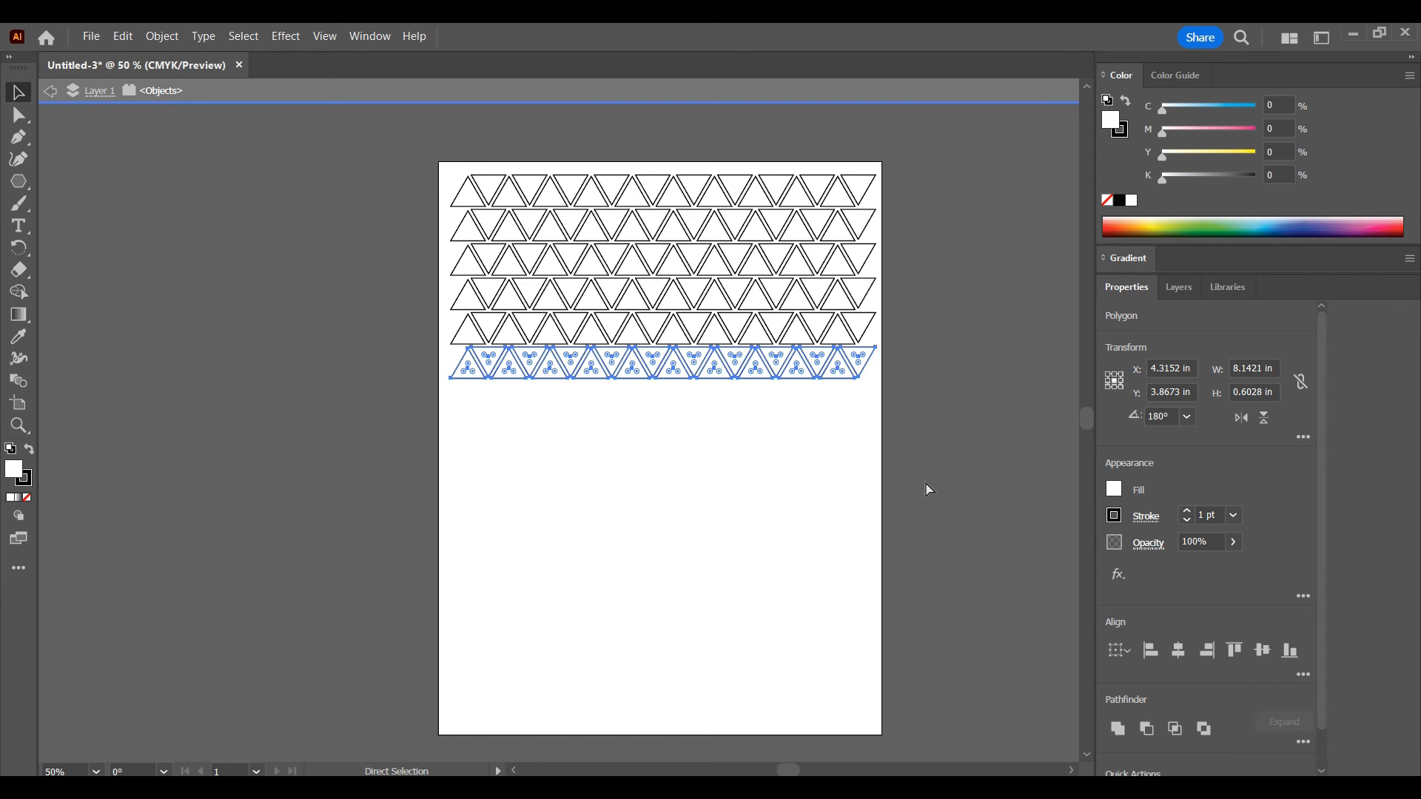
key("ctrl+d")
key("ctrl+d")
key("ctrl+d")
key("ctrl+d")
key("ctrl+d")
key("ctrl+d")
key("ctrl+d")
key("ctrl+d")
key("ctrl+d")
key("ctrl+d")
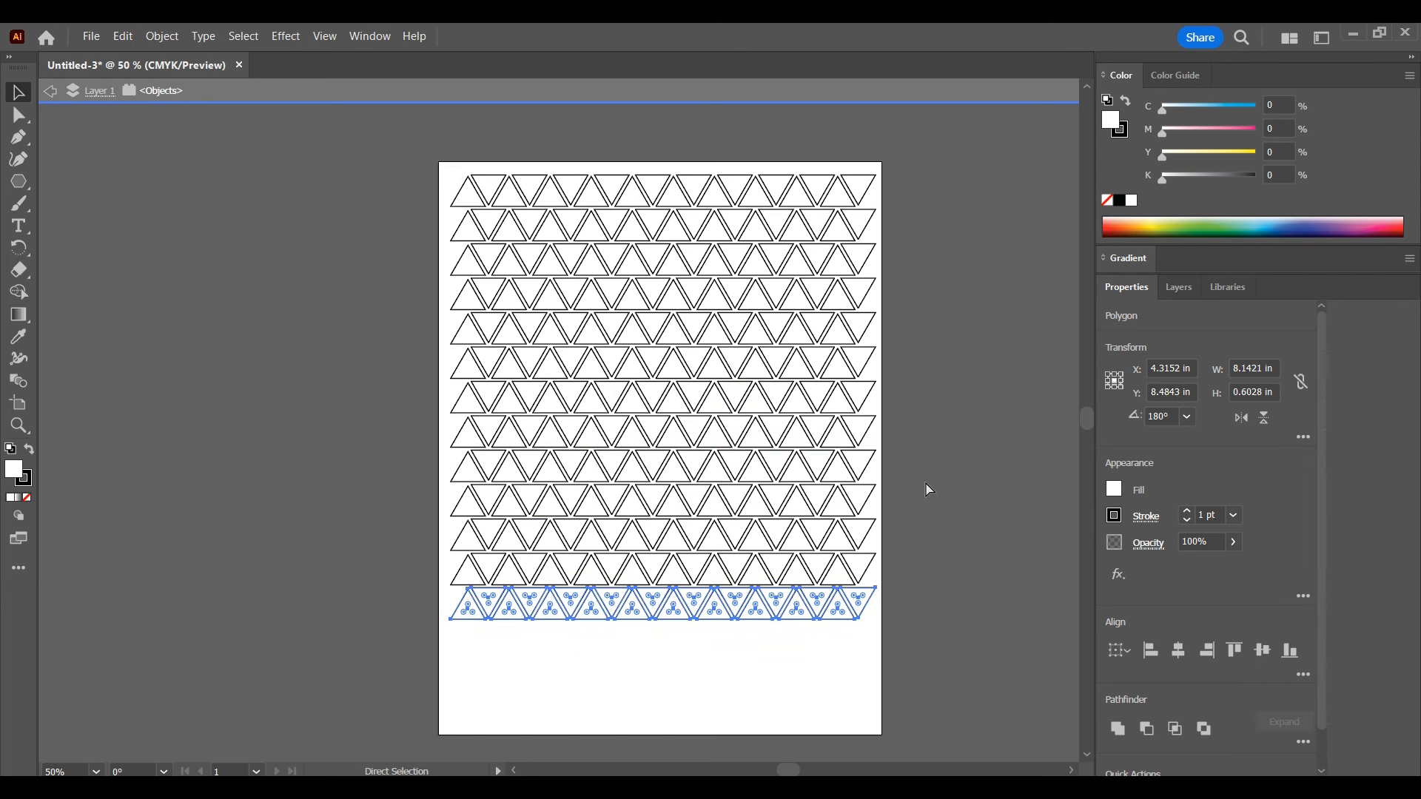
key("ctrl+d")
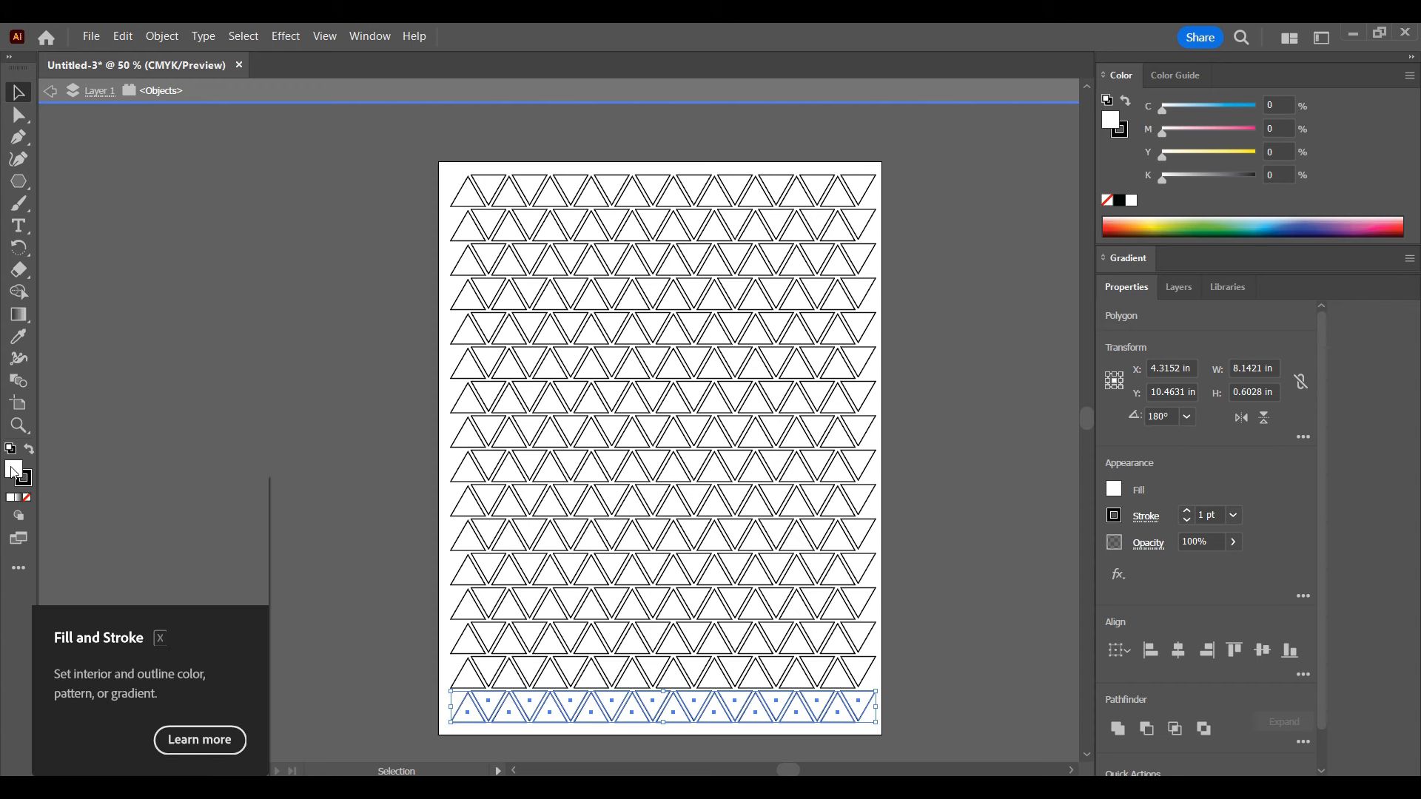
left_click(444, 409)
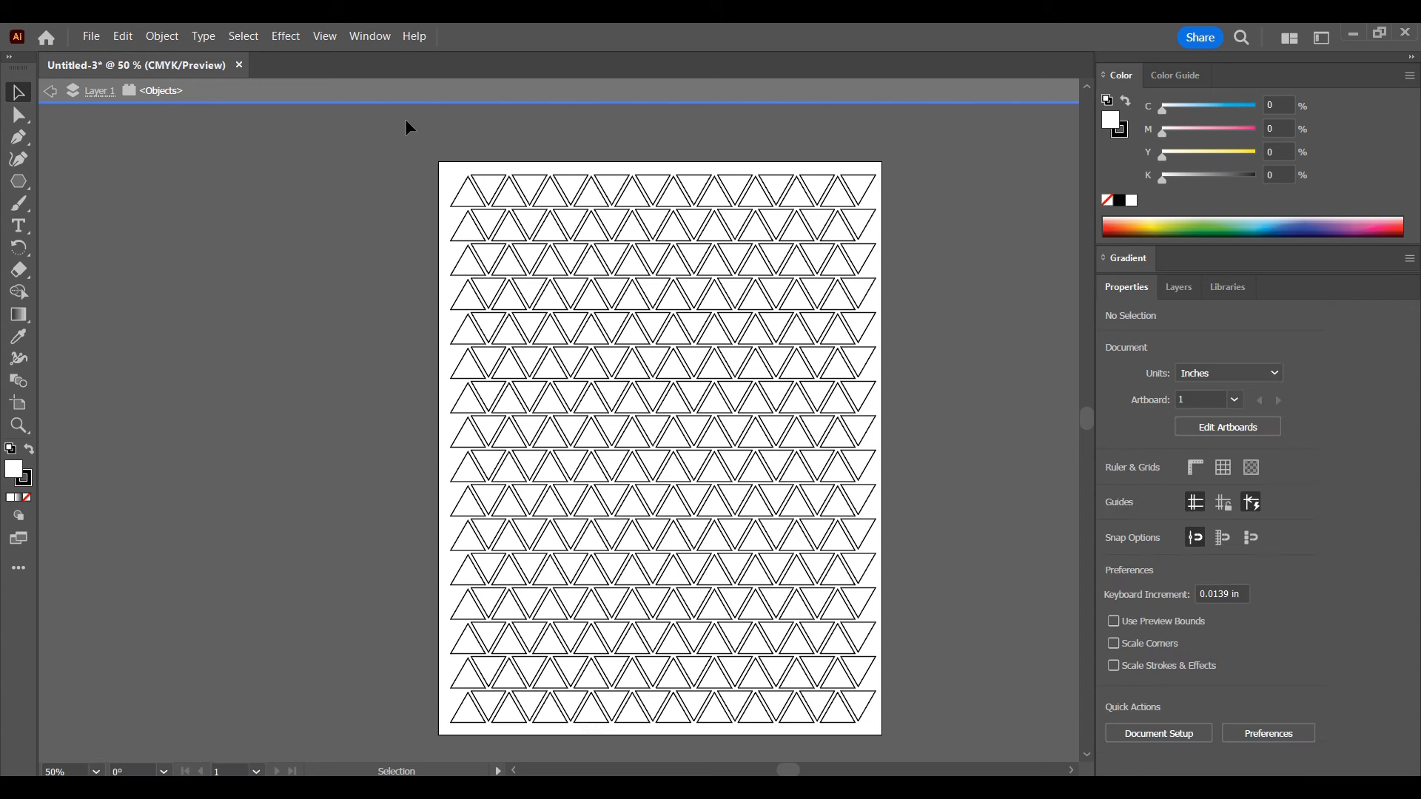
Select all the triangles and set their fill to red, EF2929.
key("ctrl+a")
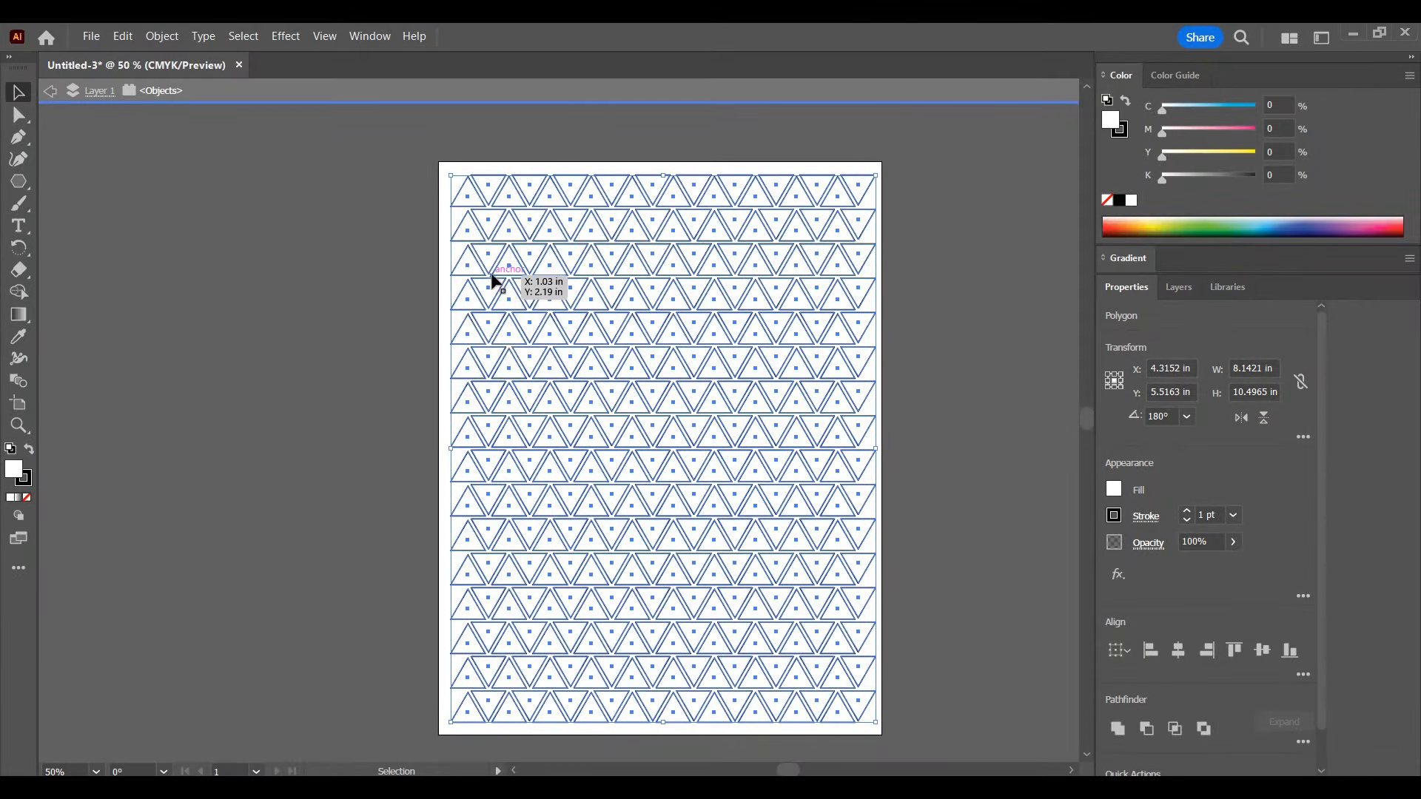
scroll(588, 303, "up", 1)
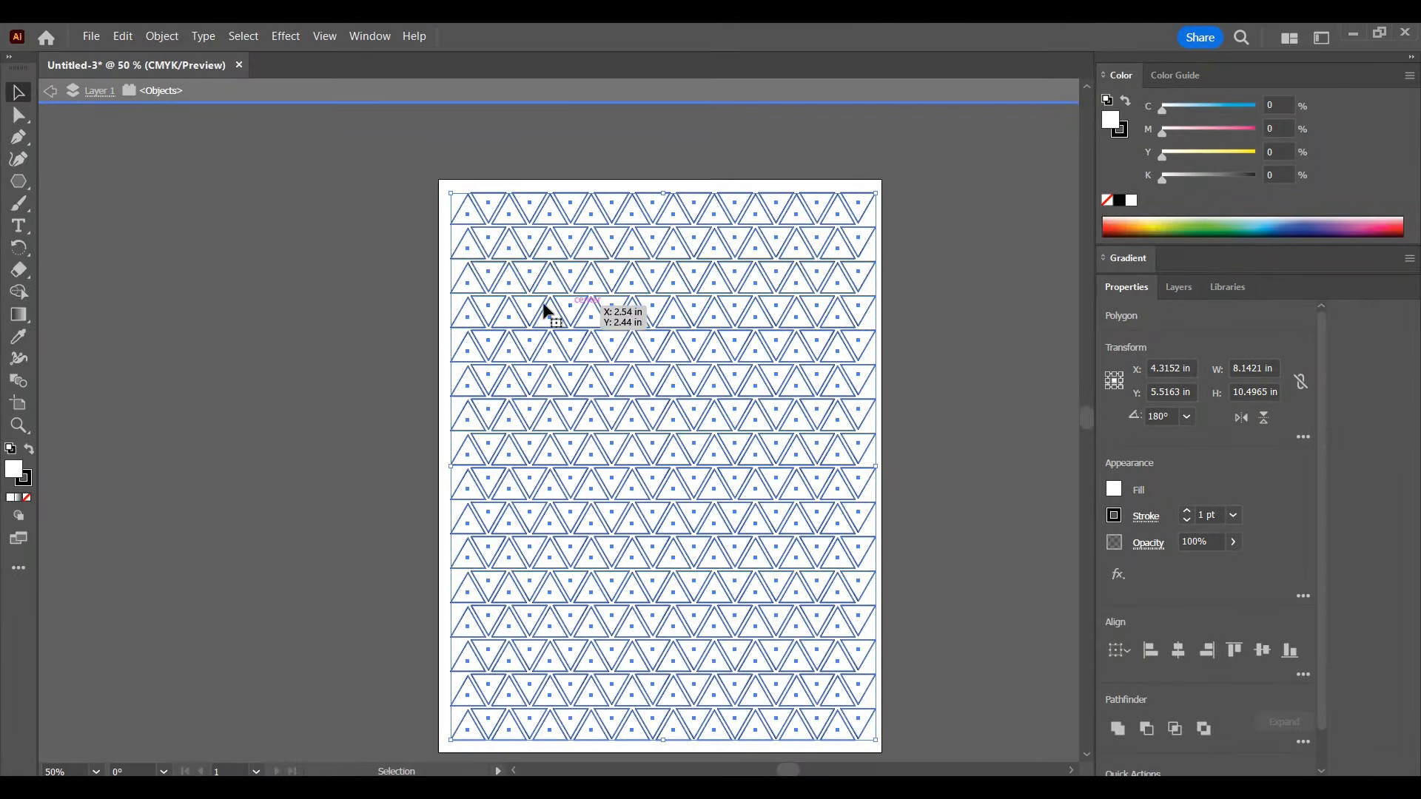
double_click(14, 471)
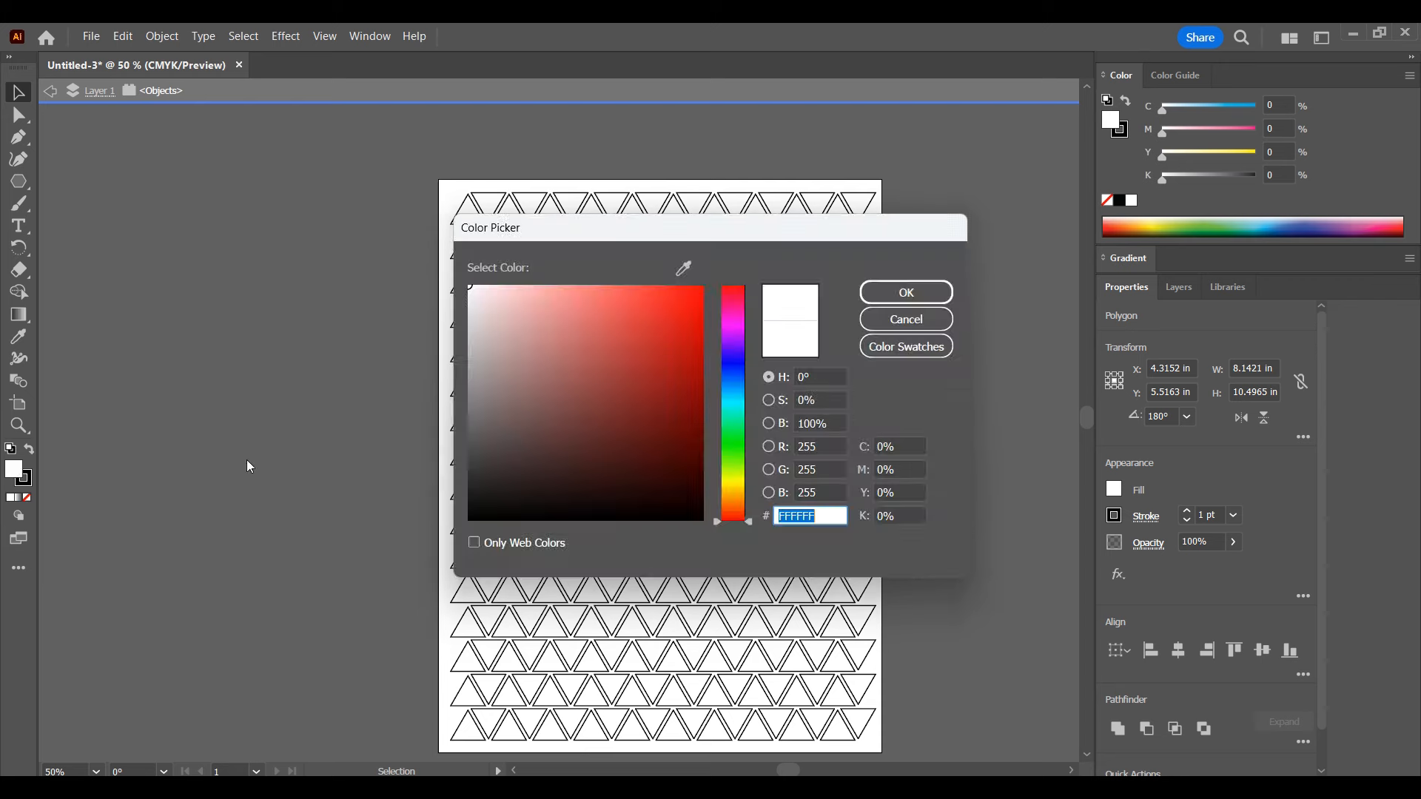
left_click(628, 310)
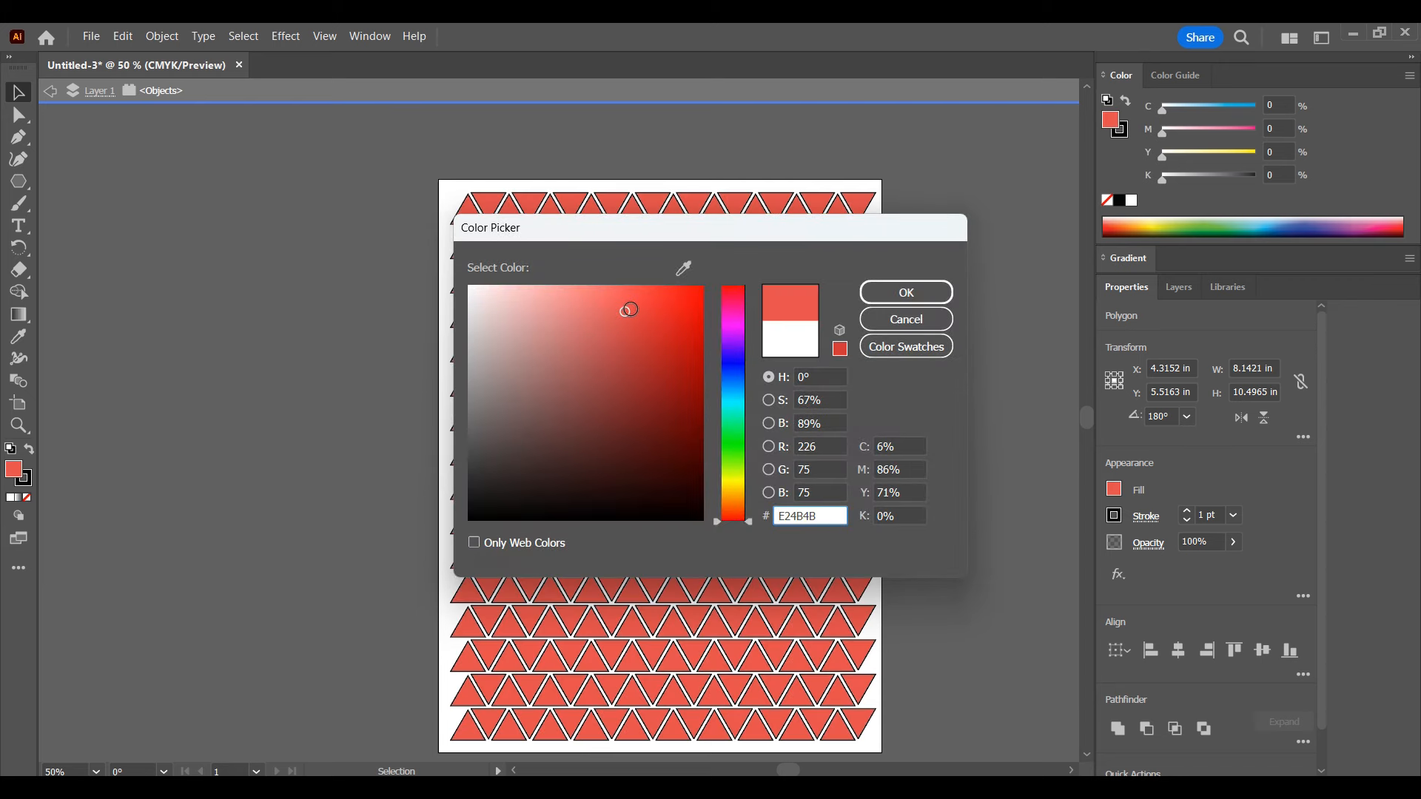
mouse_move(623, 312)
left_mouse_down()
mouse_move(580, 341)
mouse_move(630, 335)
mouse_move(663, 299)
left_mouse_up()
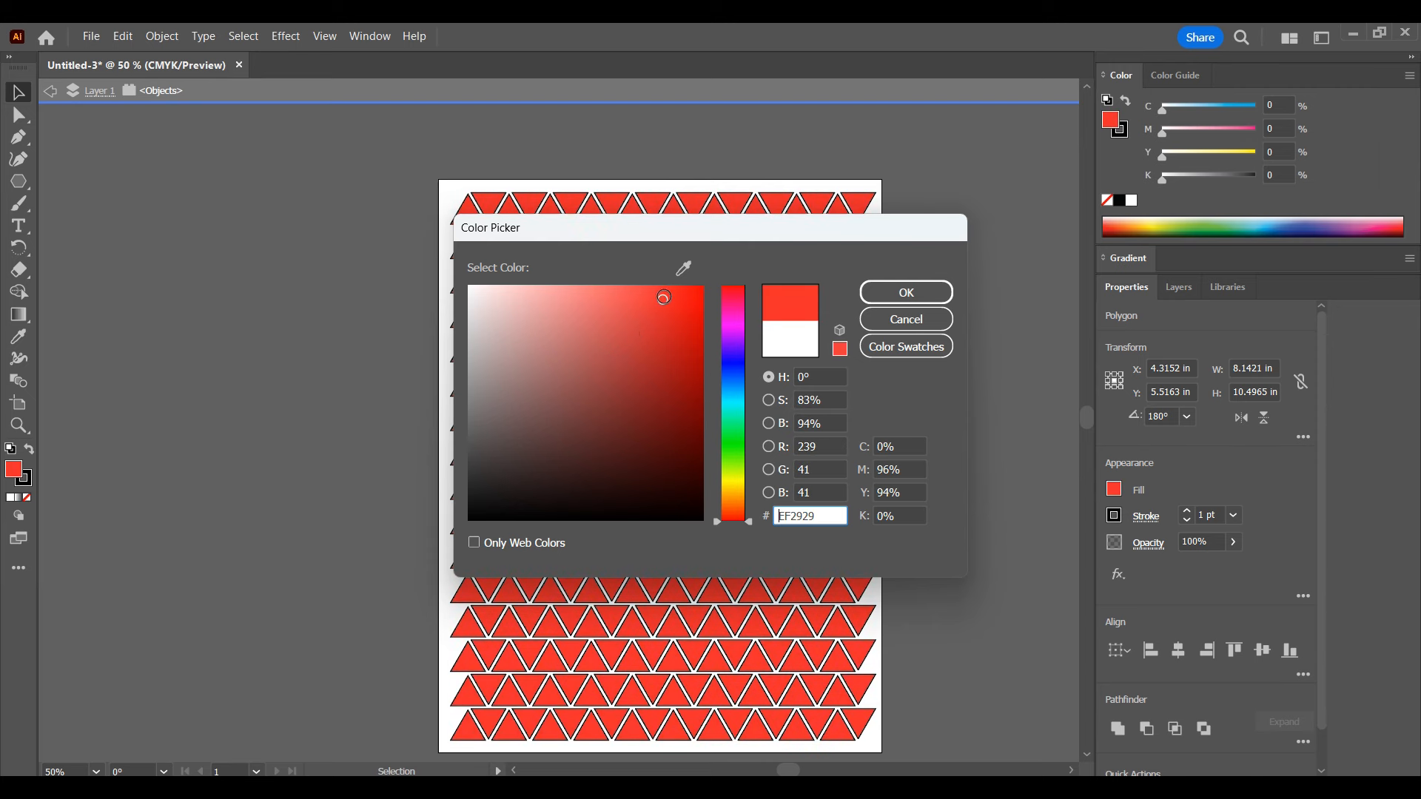
left_click(896, 299)
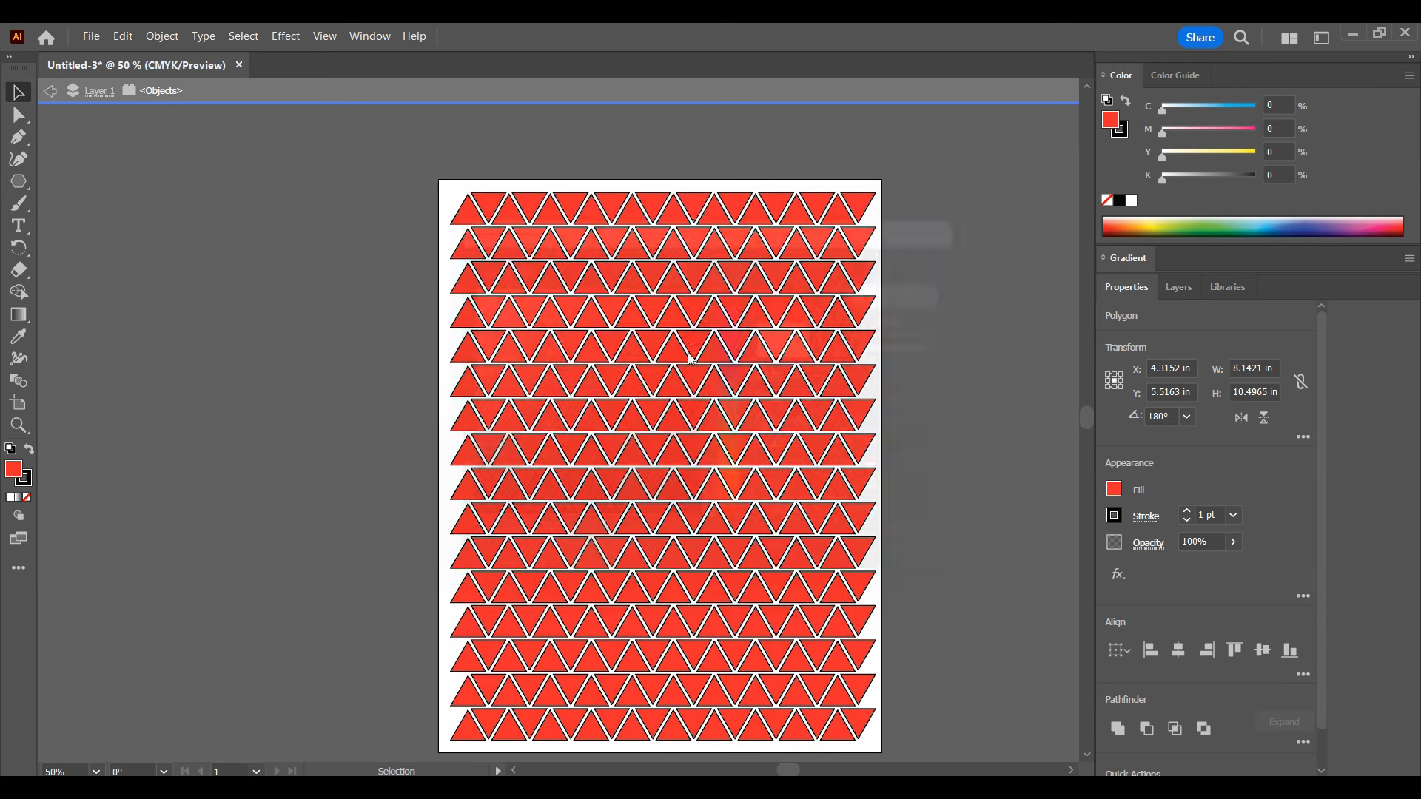
Set the stroke colour of all the selected triangles to pink, F27E9F.
double_click(28, 481)
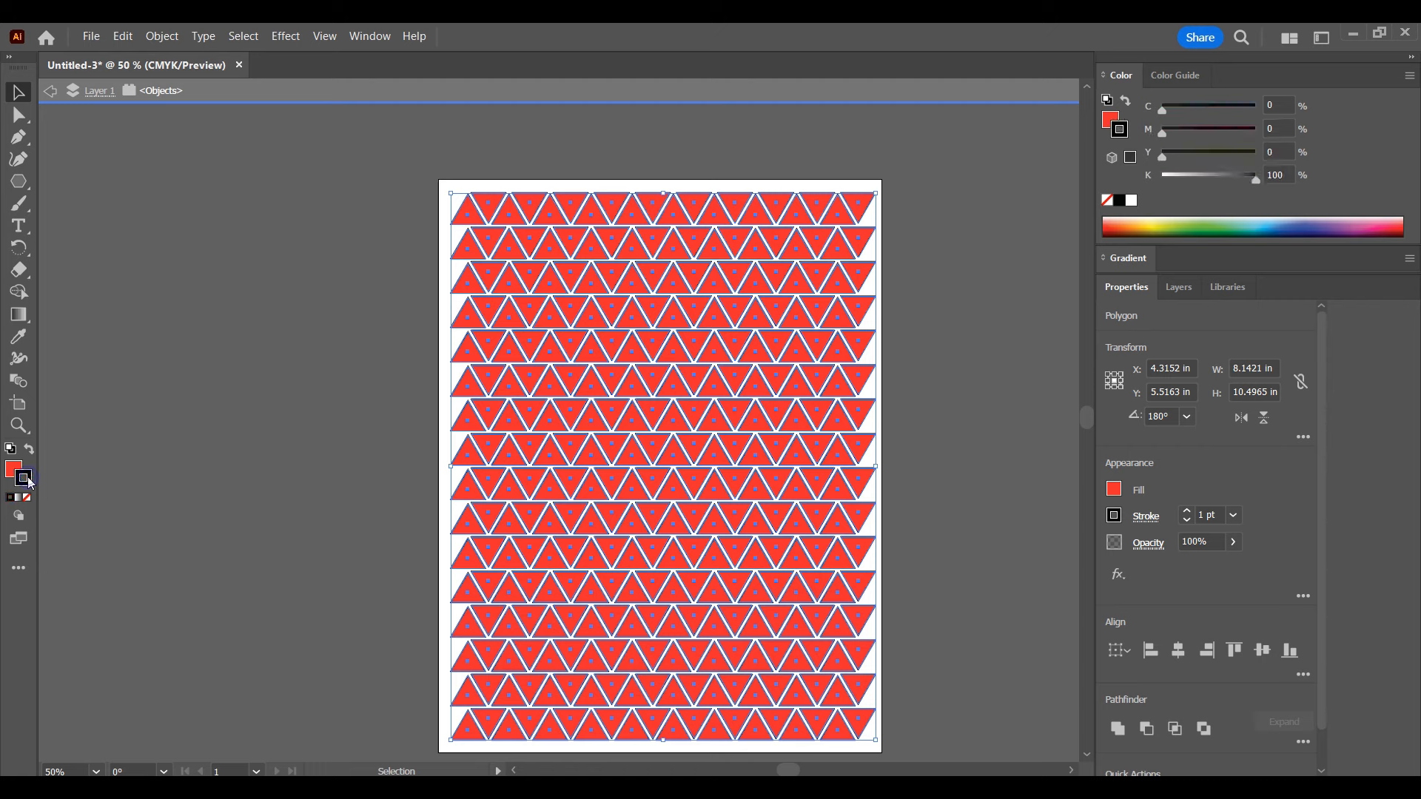
left_click_drag(493, 490, 568, 454)
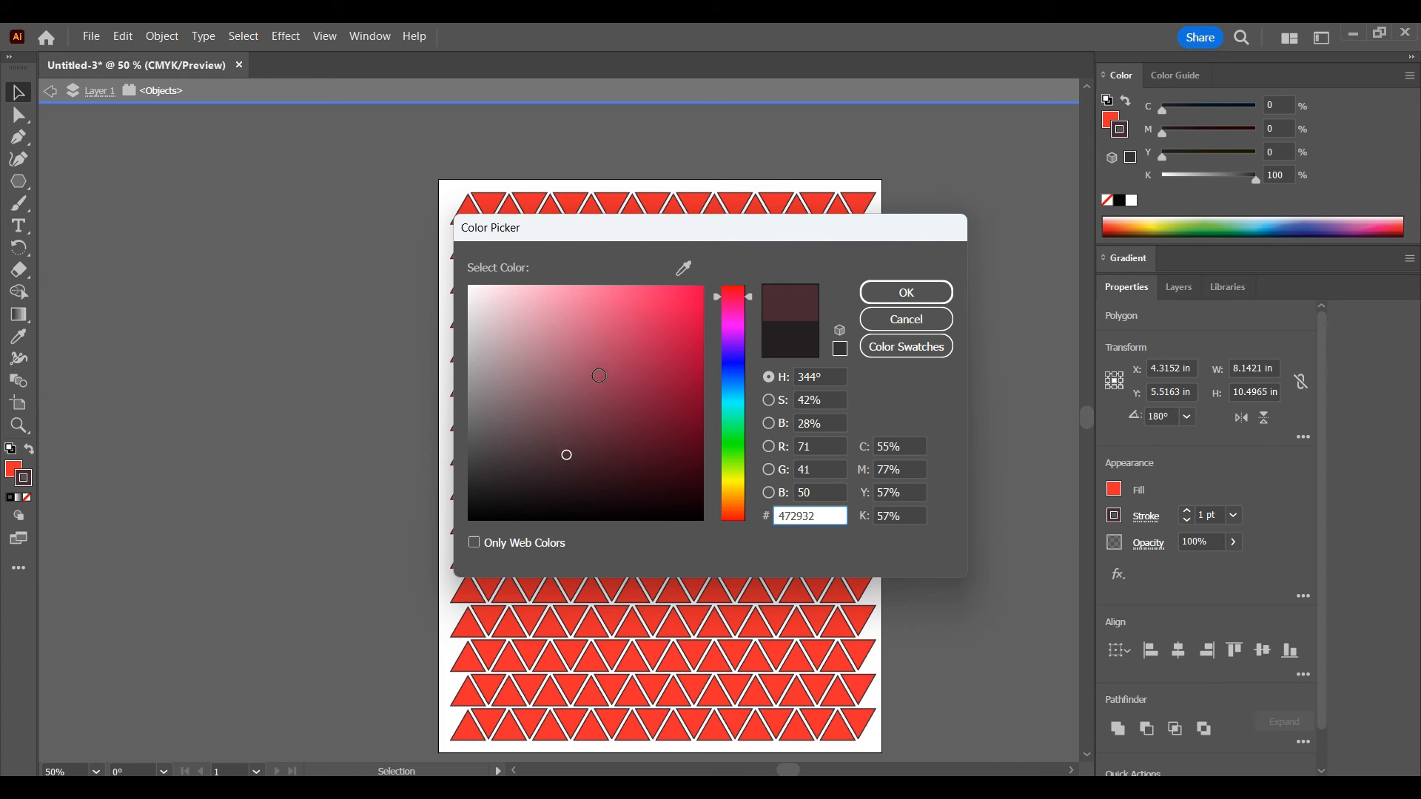
left_click_drag(653, 460, 676, 469)
left_click_drag(525, 286, 582, 295)
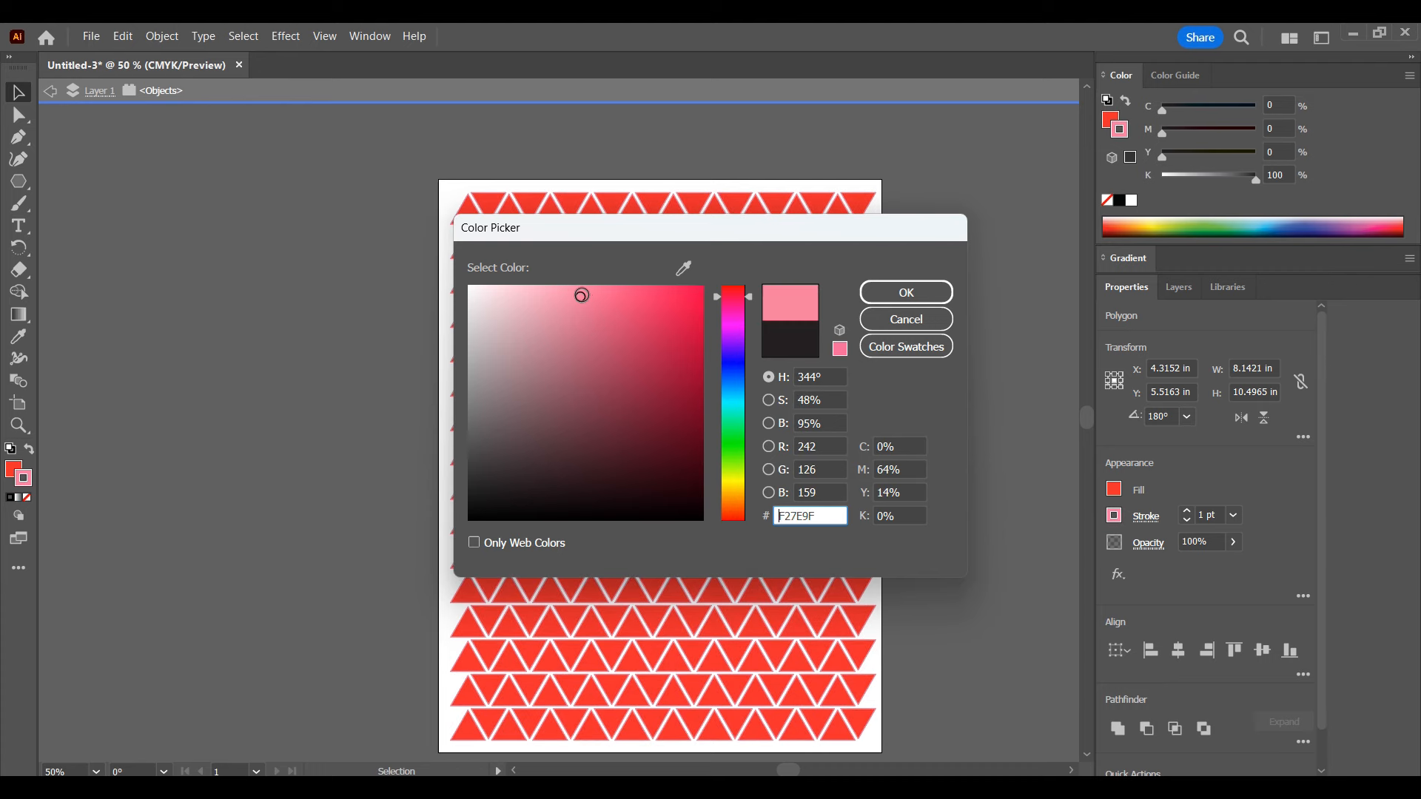
left_click(884, 290)
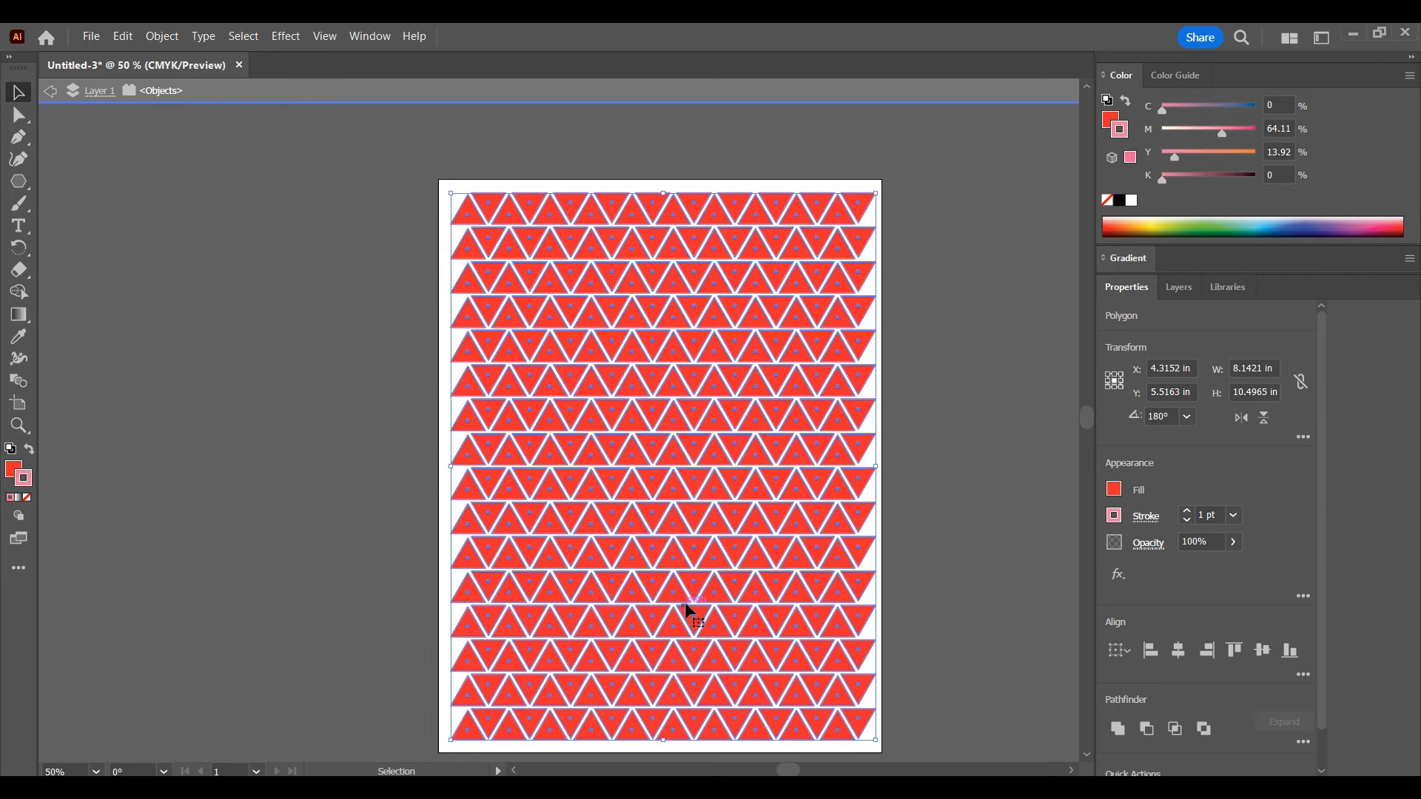
Deselect the triangles and examine their fills and outlines up close.
scroll(664, 620, "up", 2)
scroll(681, 621, "down", 2)
left_click(366, 508)
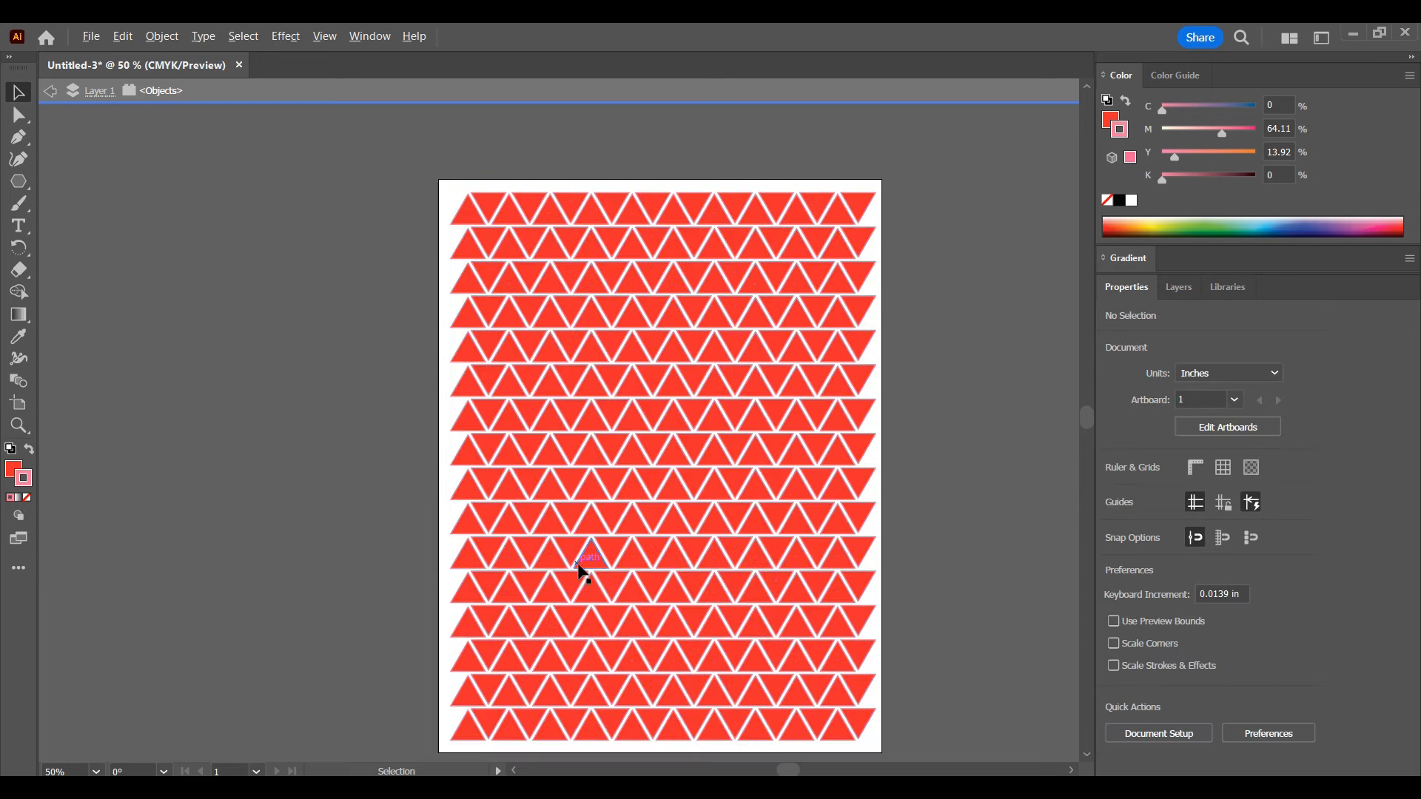
scroll(579, 566, "up", 5)
scroll(578, 568, "up", 5)
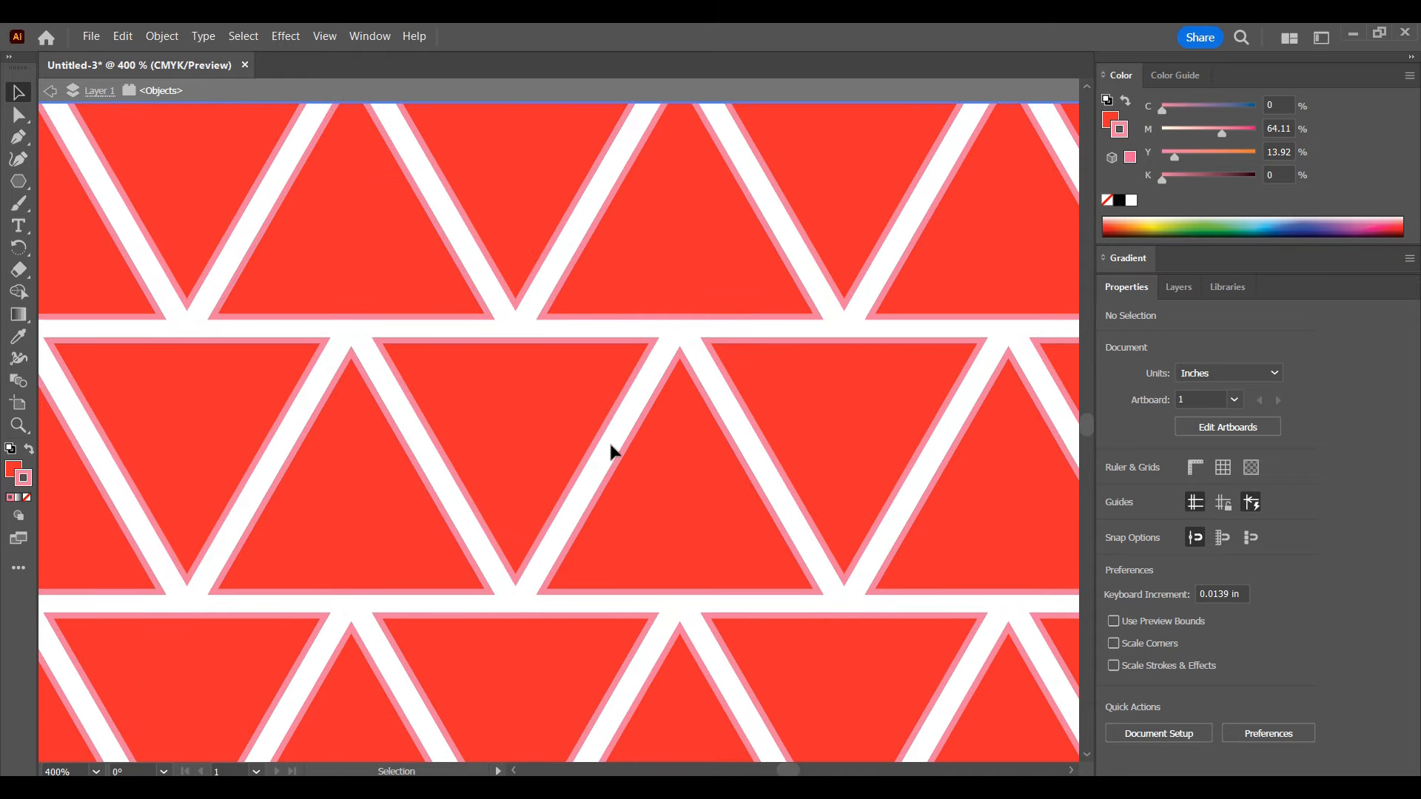
scroll(612, 450, "down", 2)
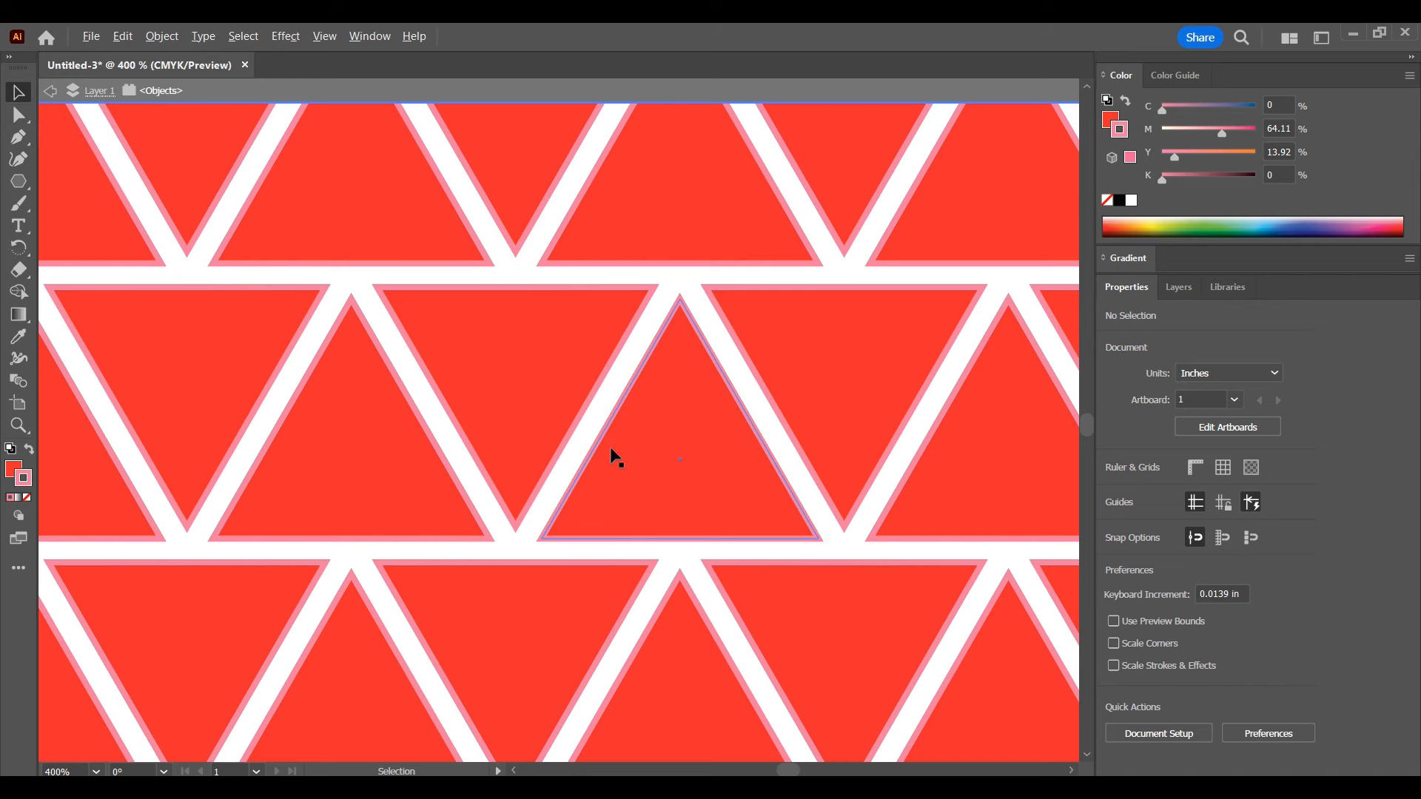
scroll(609, 447, "down", 3)
scroll(615, 450, "down", 2)
Collapse the side panels to icons, look at the Color Guide, and open the Color settings.
left_click(1411, 58)
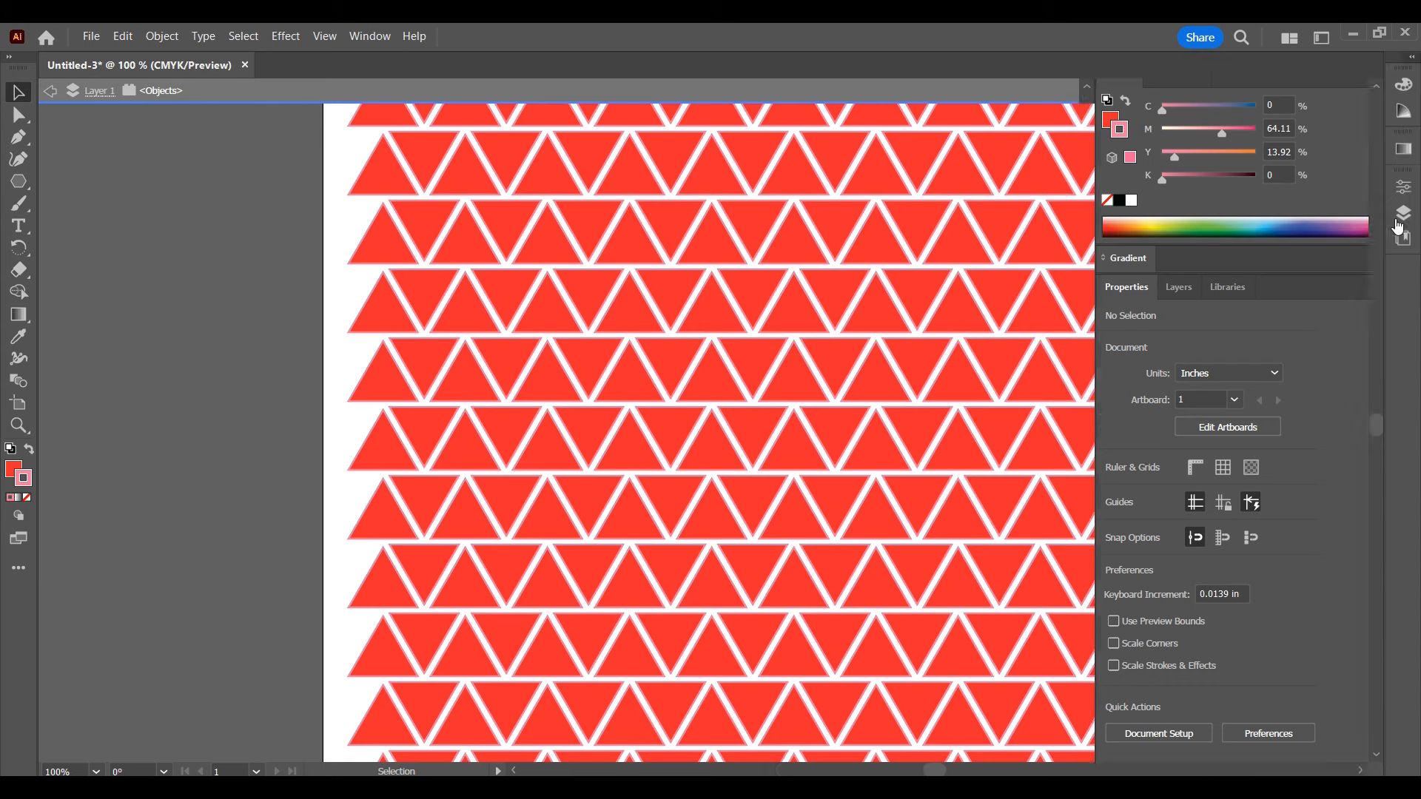
left_click(1404, 112)
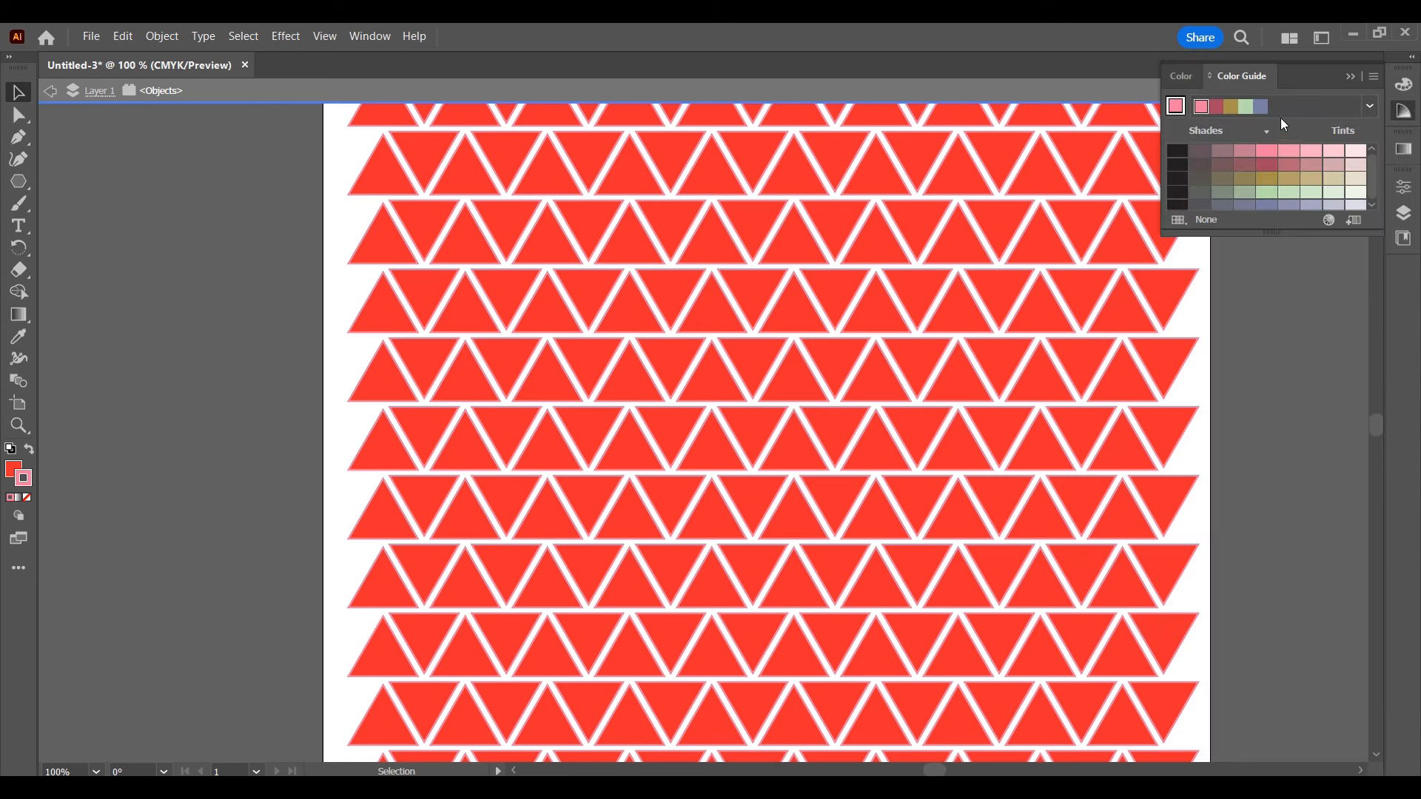
left_click(1404, 90)
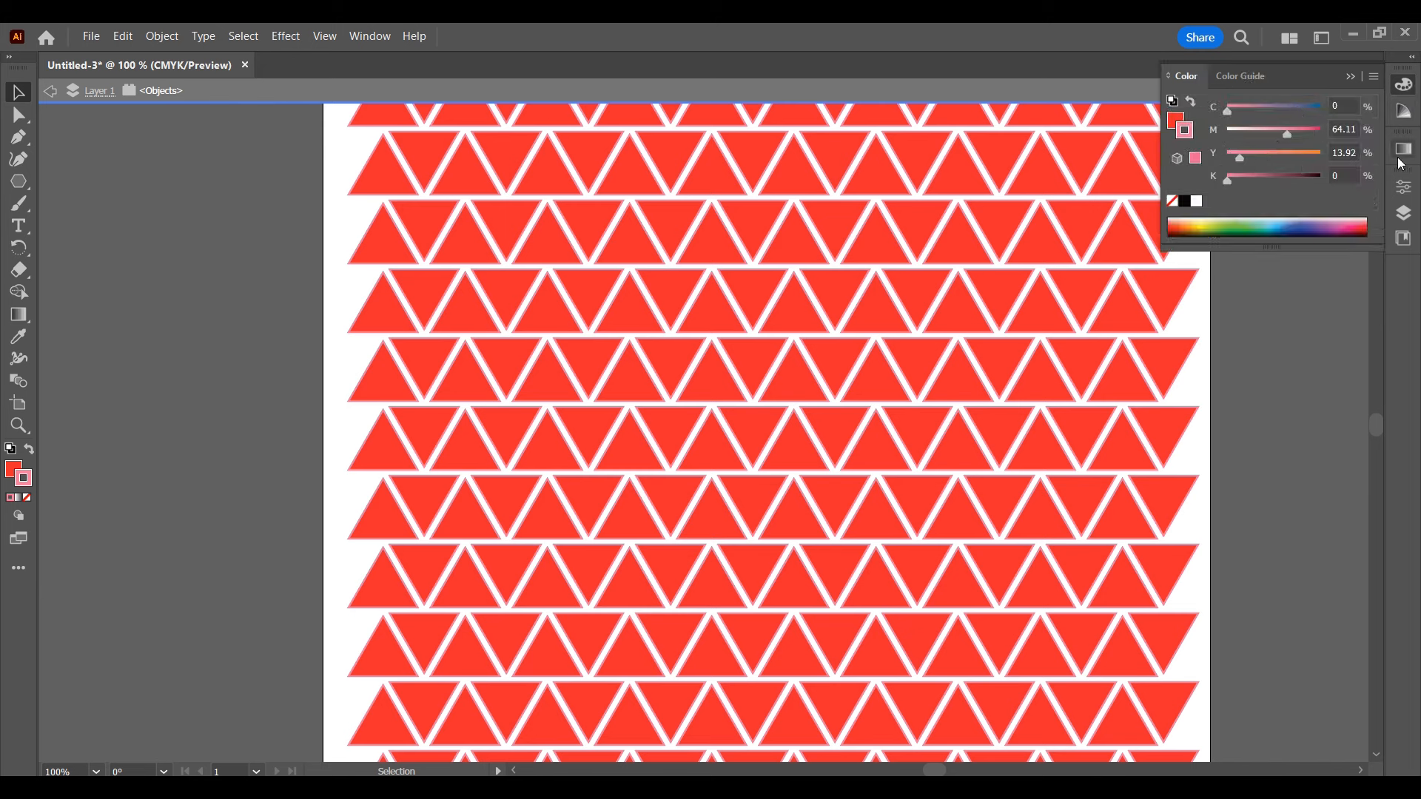
With nothing selected, set the stroke to blue (C 74.12, M 50.2, Y 0, K 0) and the fill to green (C 72.55, M 0, Y 100, K 0).
left_click(1289, 220)
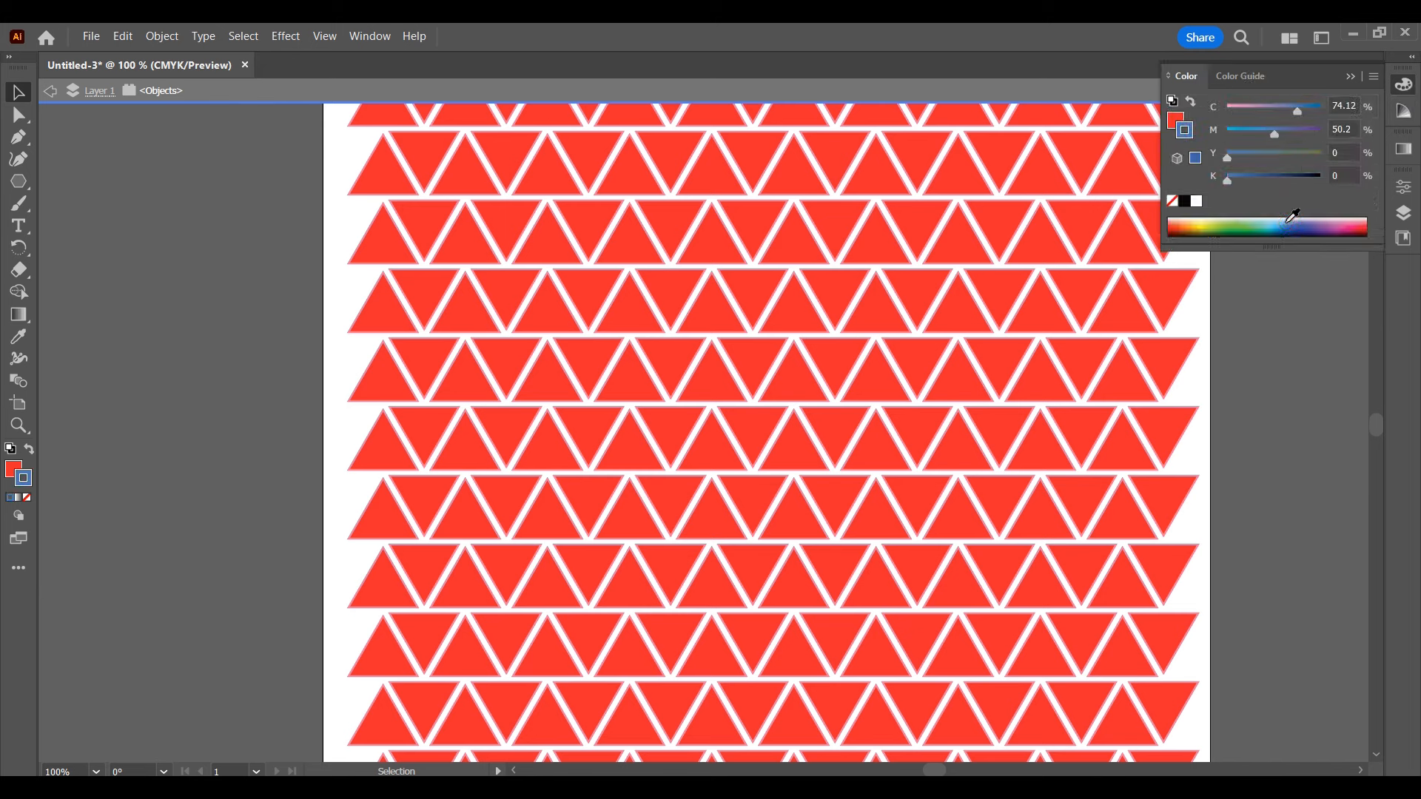
left_click(13, 471)
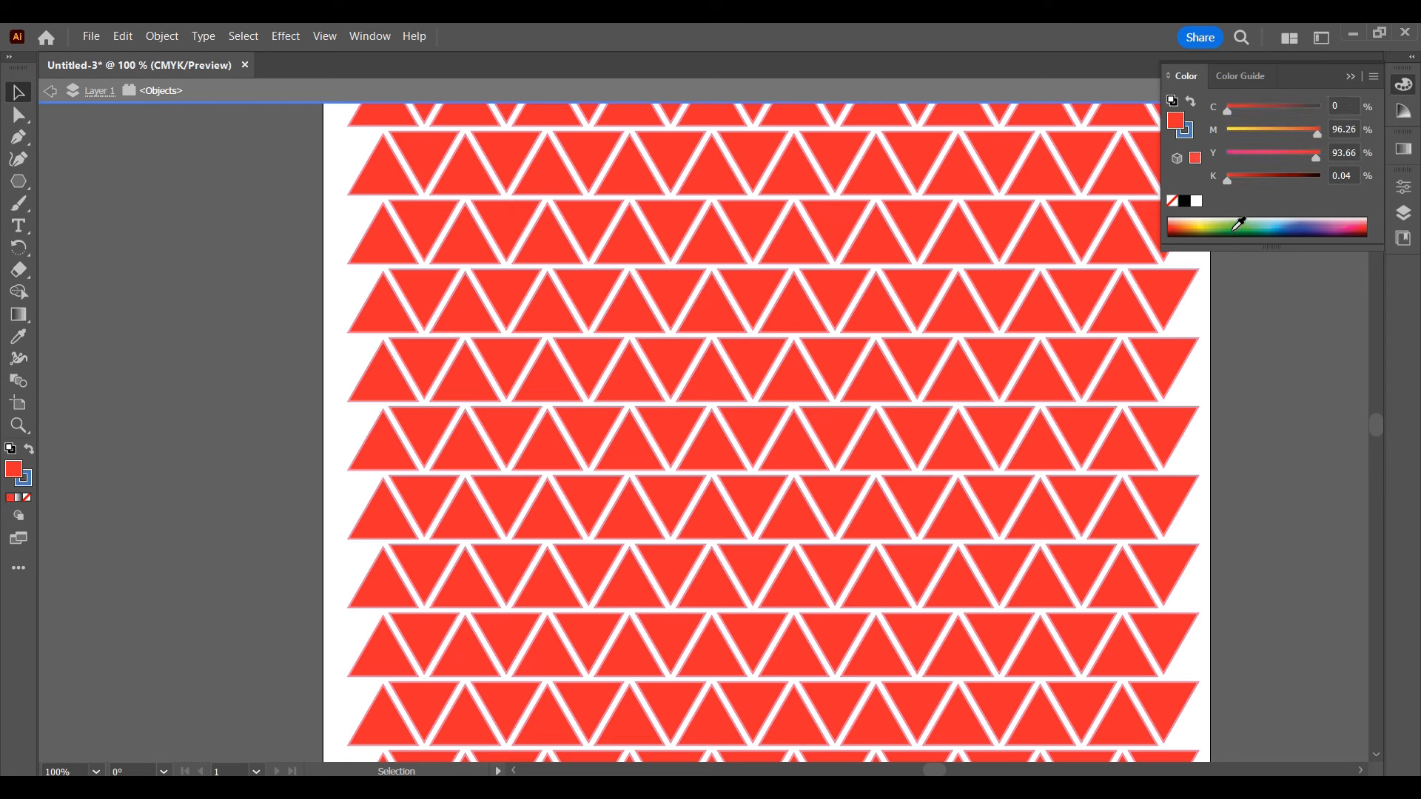
left_click(1240, 222)
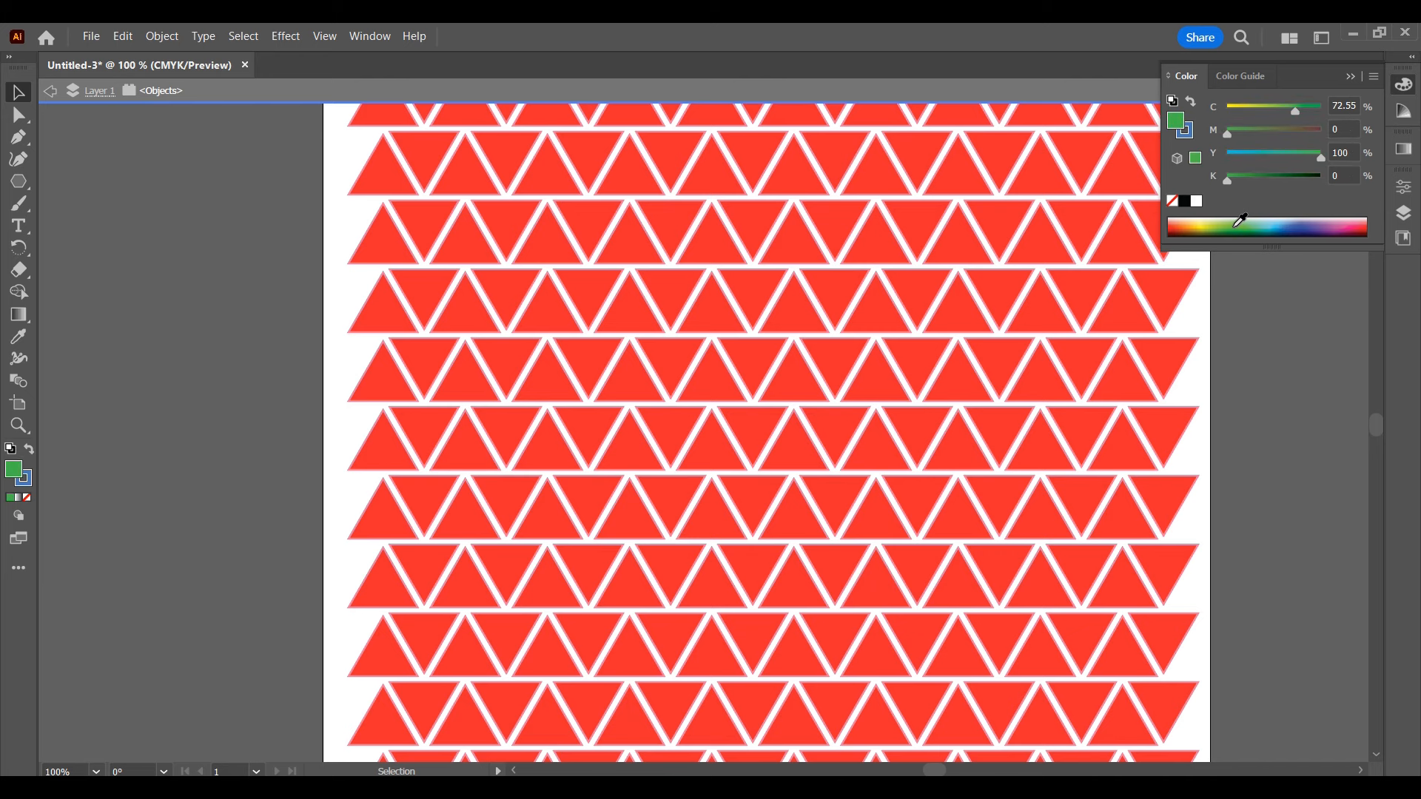
Examine the whole page of triangles at 50 % zoom and collapse the Color settings.
scroll(109, 419, "down", 1)
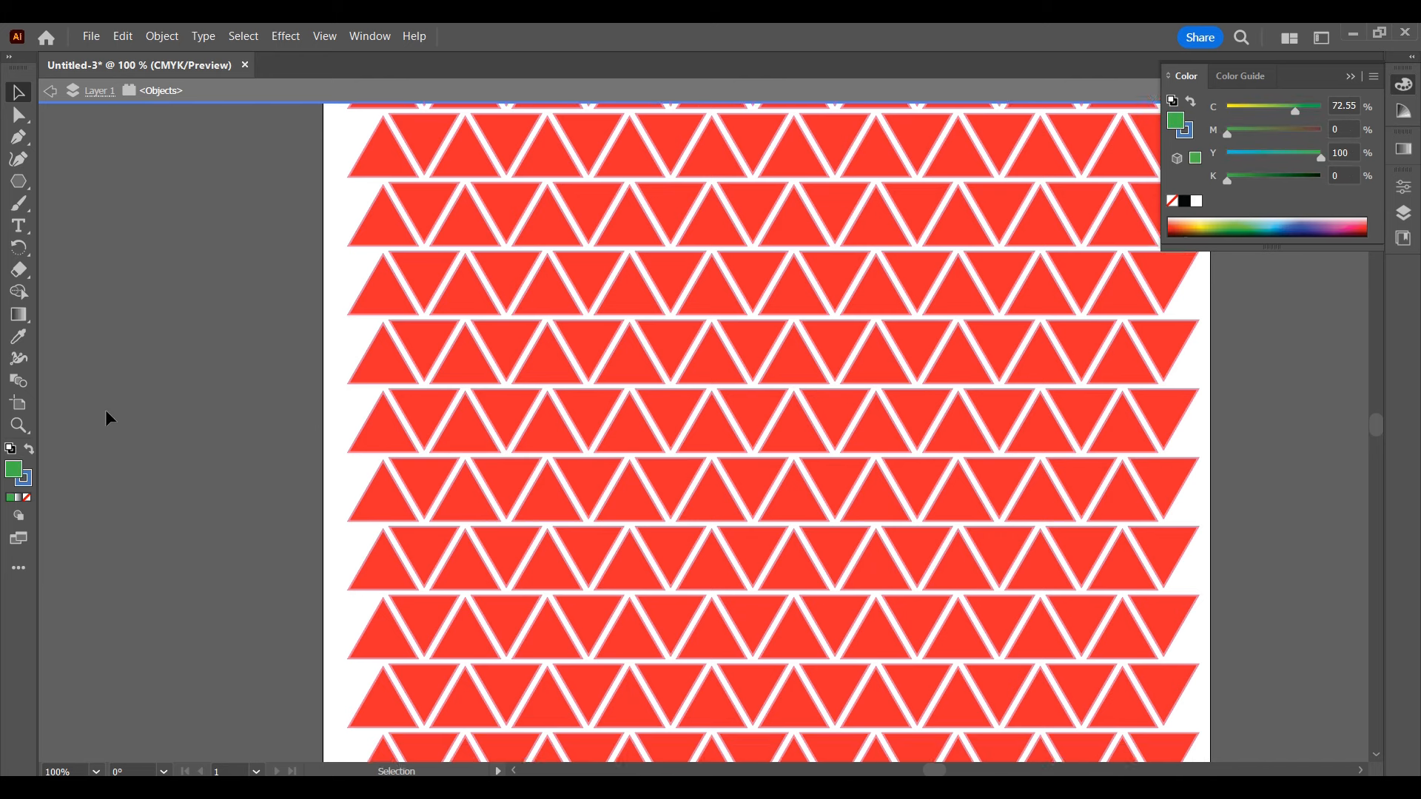
scroll(108, 419, "down", 2)
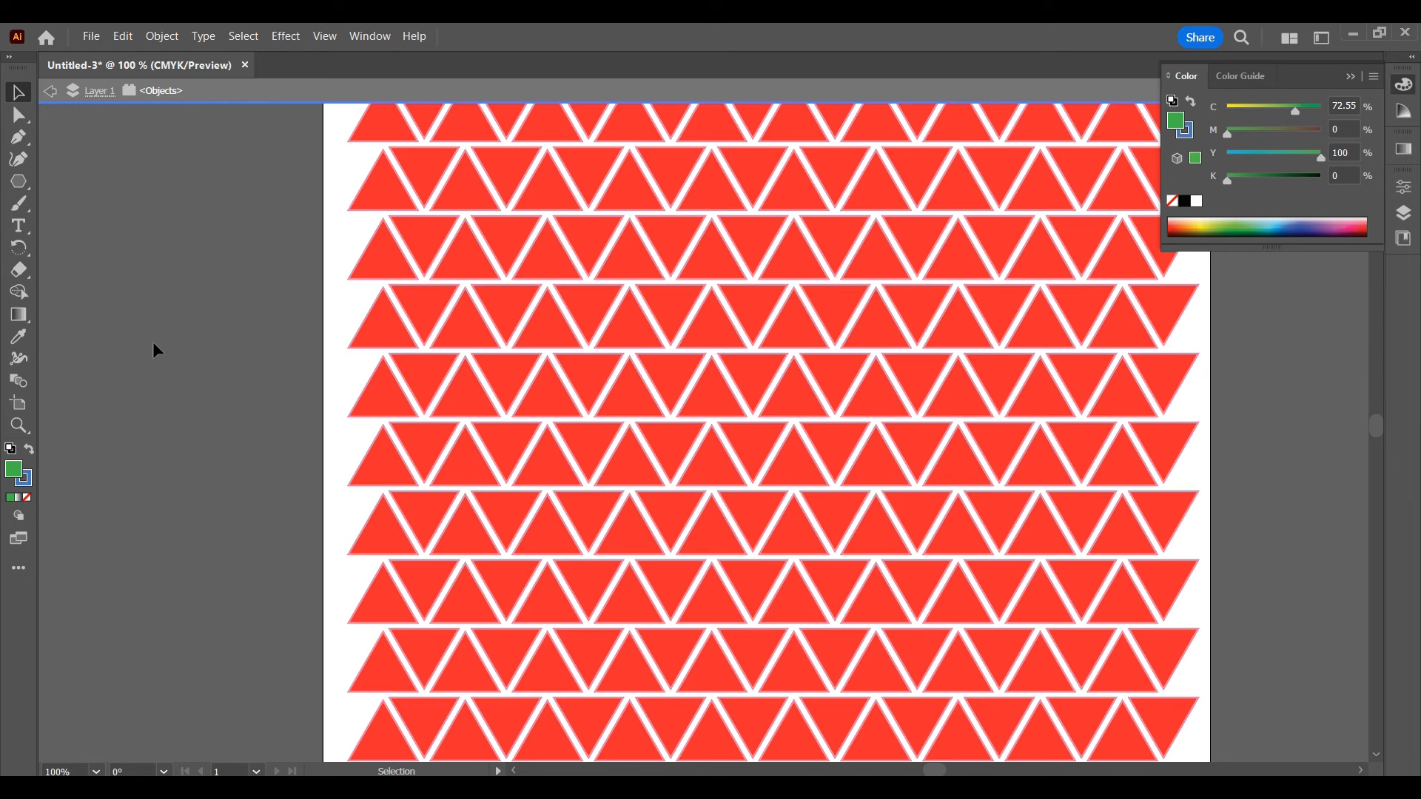
key("a")
key("ctrl+minus")
key("ctrl+minus")
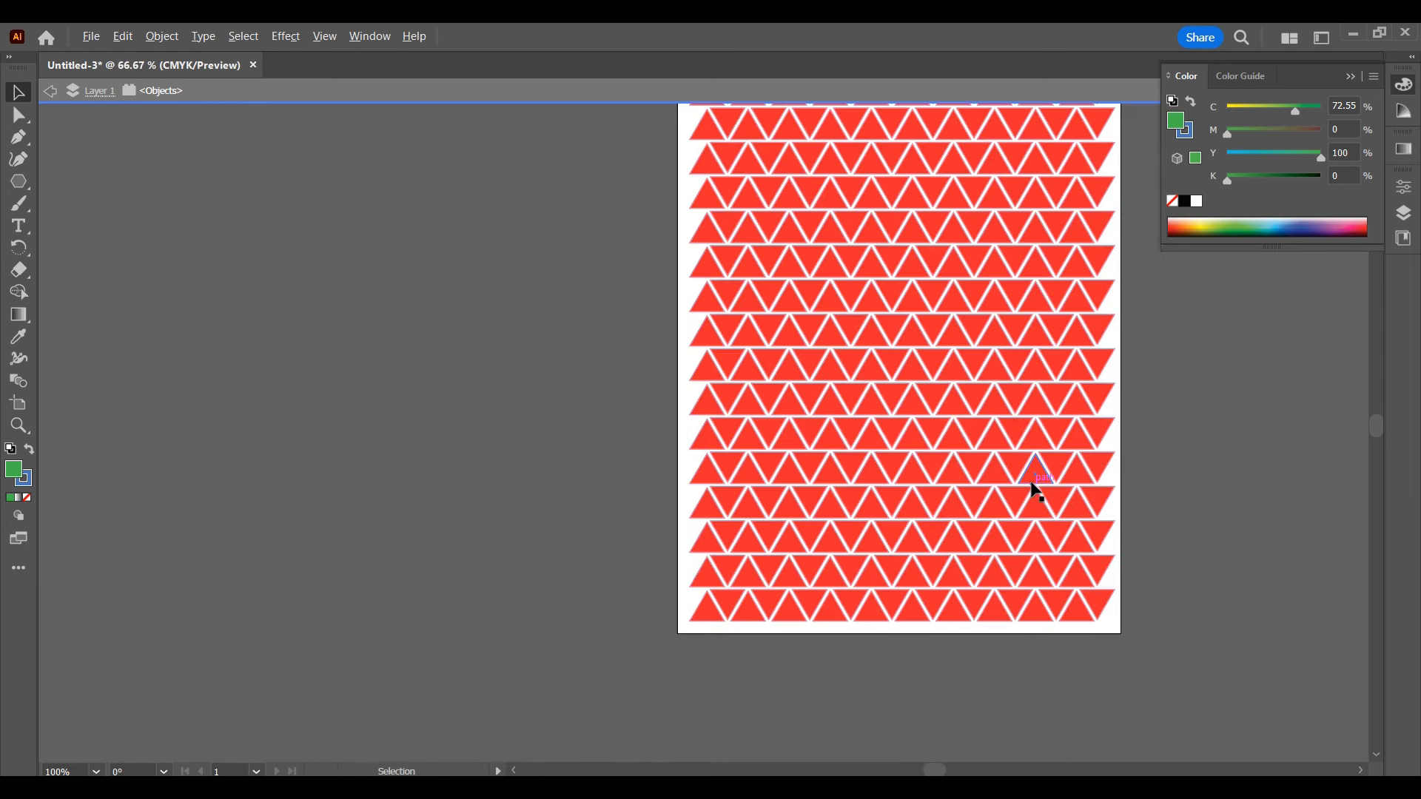
key("ctrl+minus")
mouse_move(1371, 424)
left_mouse_down()
mouse_move(1379, 406)
mouse_move(1378, 421)
left_mouse_up()
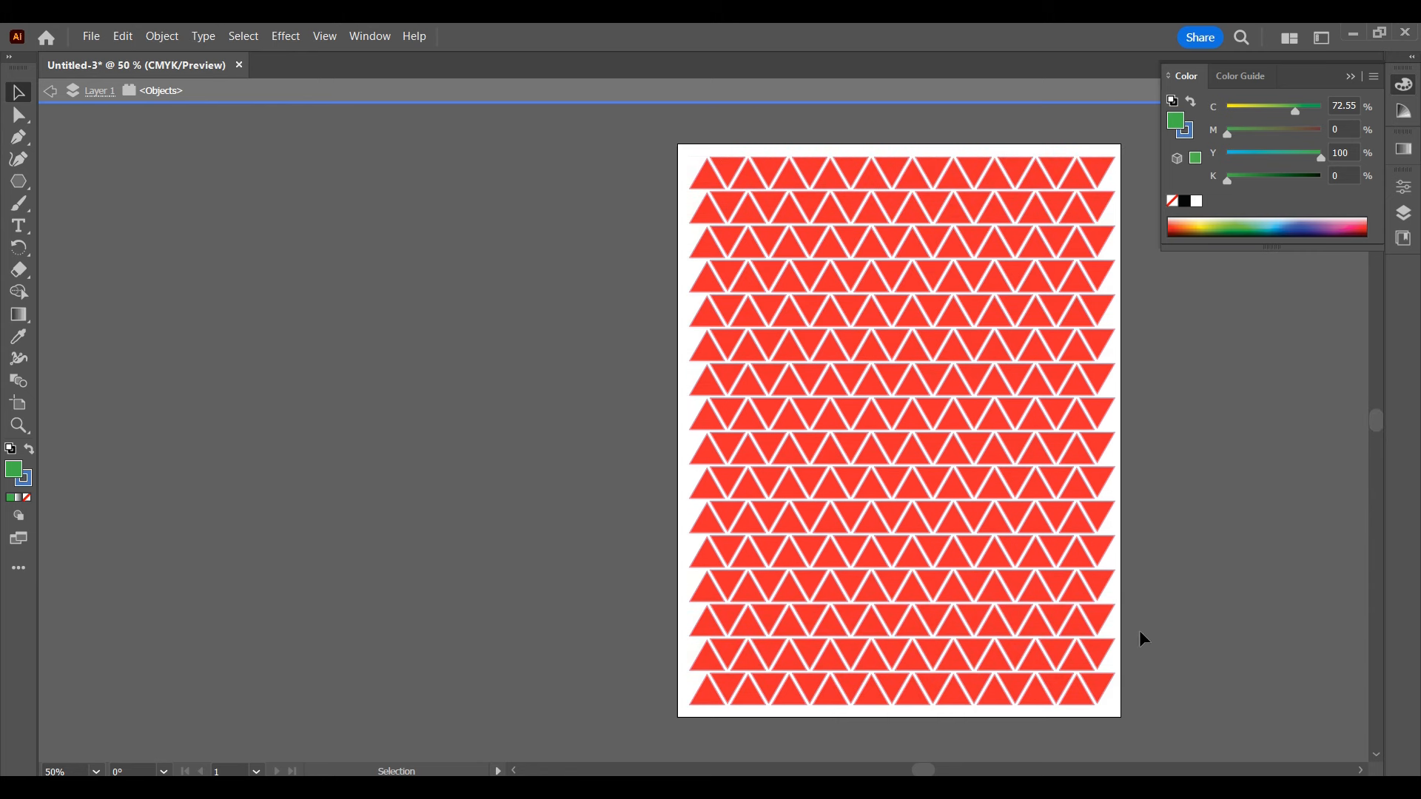
left_click(1355, 75)
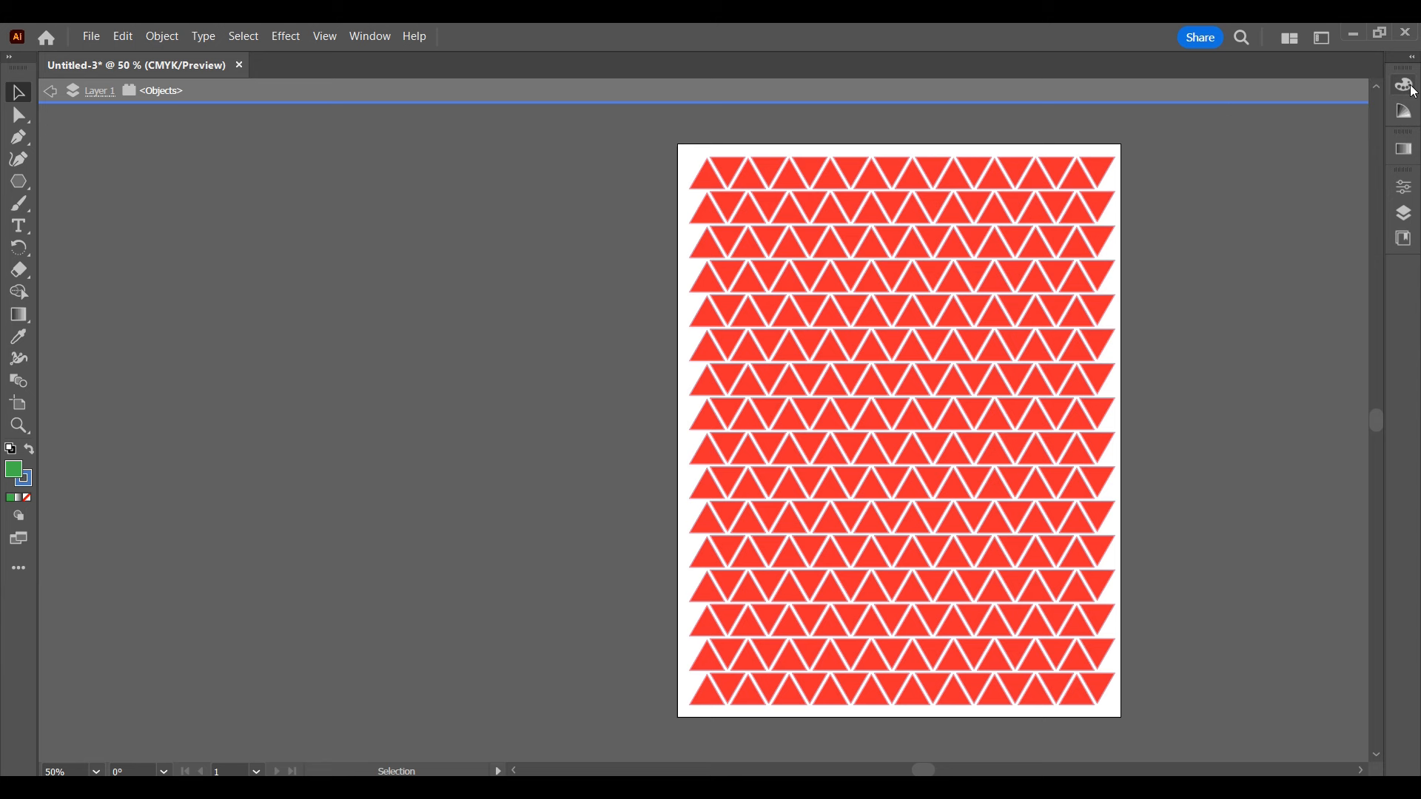
Select eight triangles scattered across the page and set their fill to green.
left_click(1082, 699)
left_click(955, 592, "shift")
left_click(832, 420, "shift")
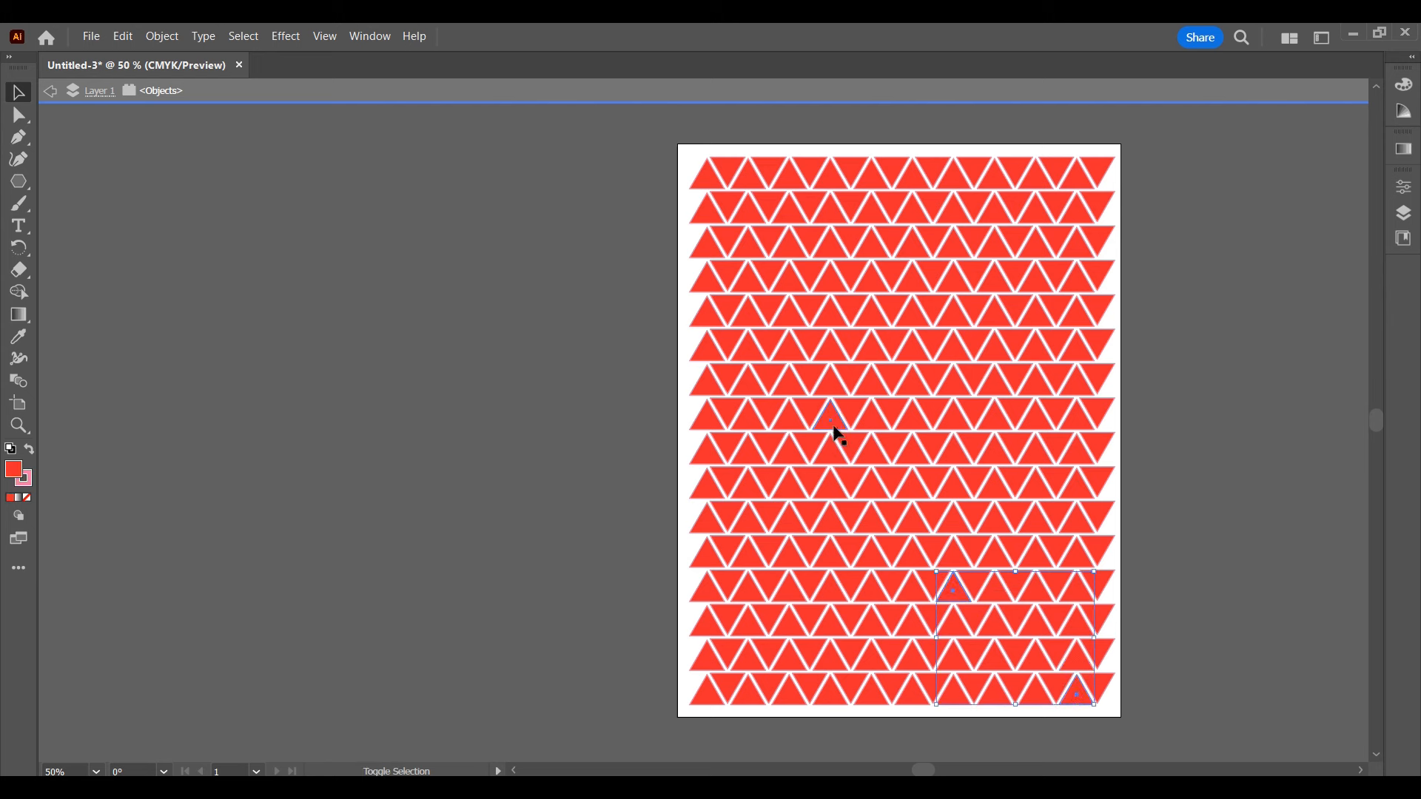
left_click(990, 343, "shift")
left_click(794, 244, "shift")
left_click(750, 590, "shift")
left_click(1020, 205, "shift")
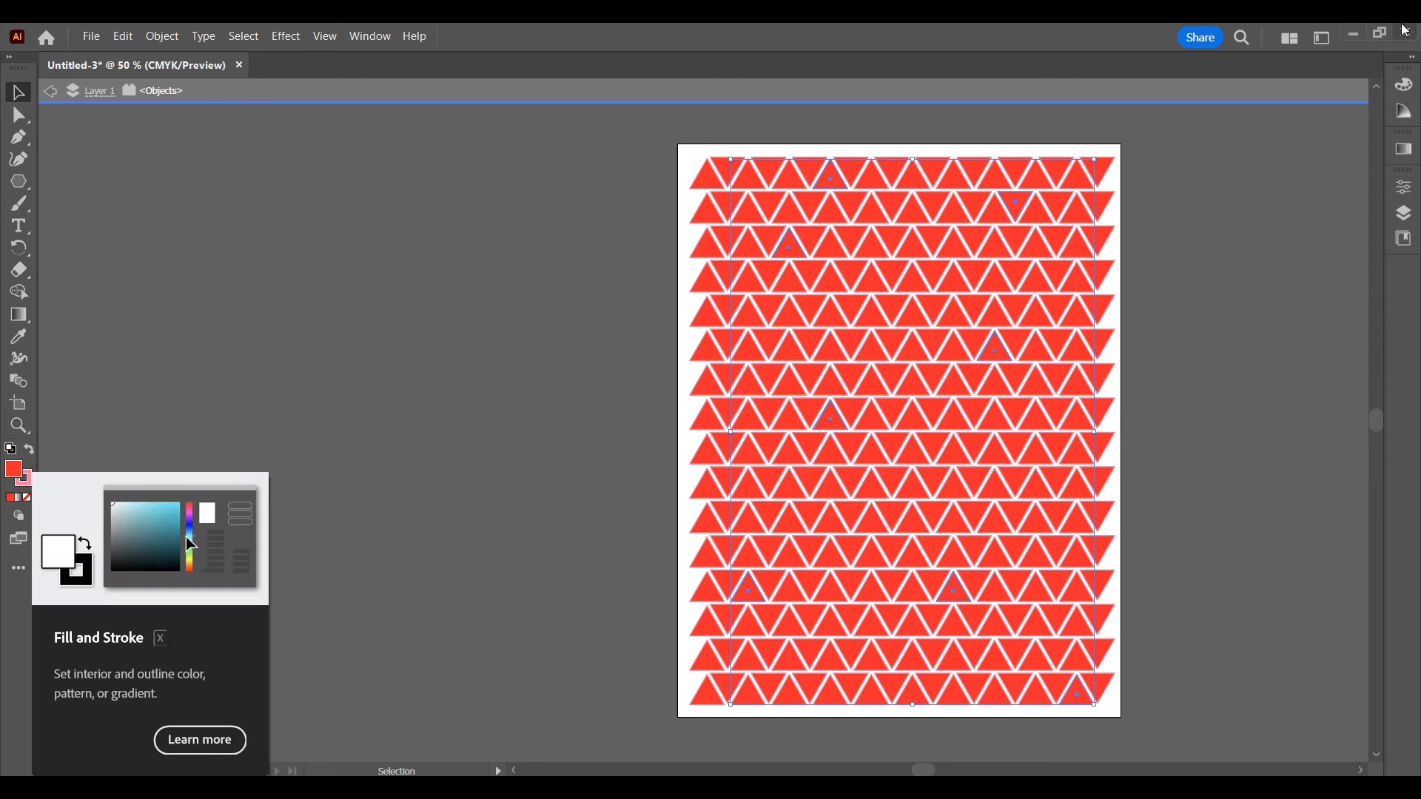
left_click(1405, 86)
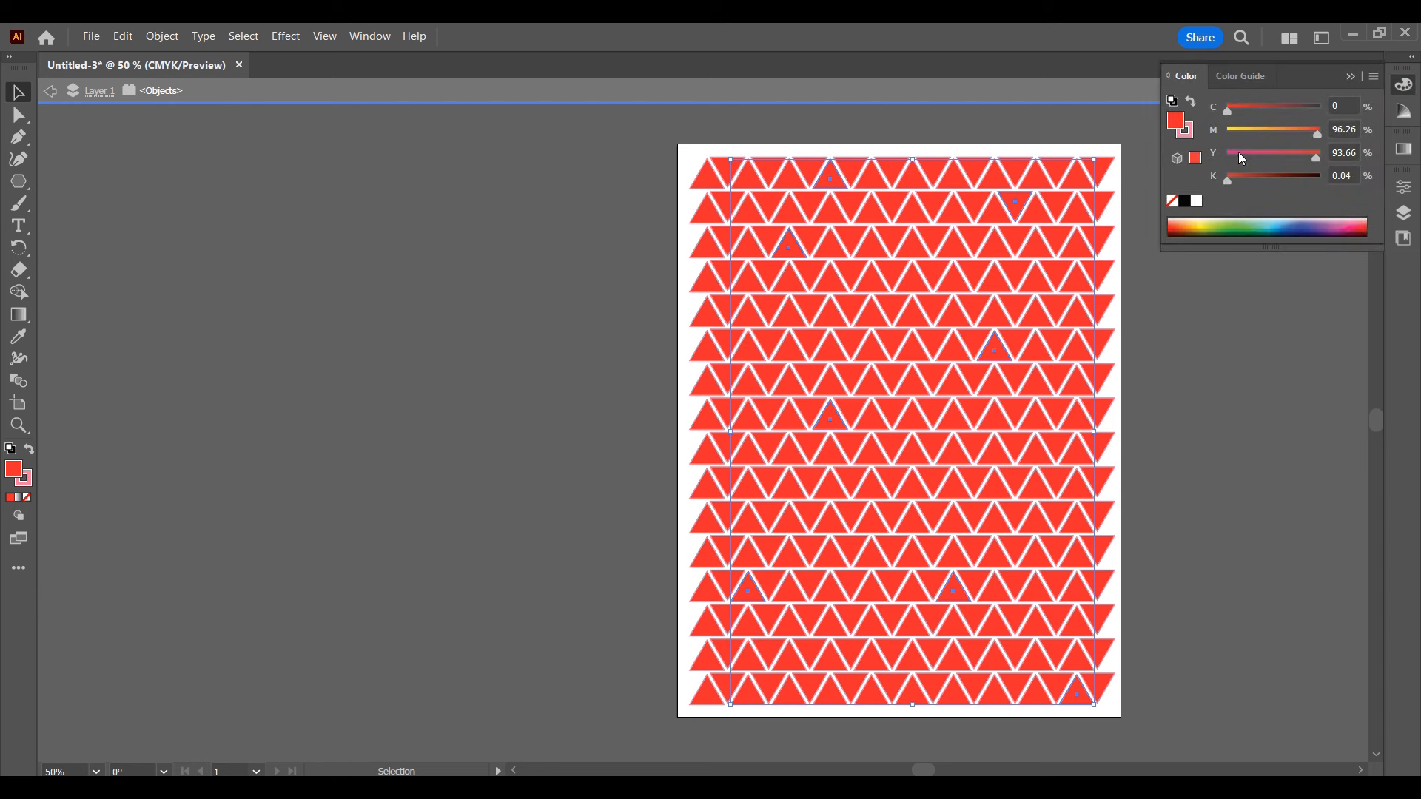
left_click(1234, 224)
Set the stroke of the eight selected triangles to yellow (C 15.69, M 0, Y 89.02, K 0) and collapse the Color settings.
left_click(25, 479)
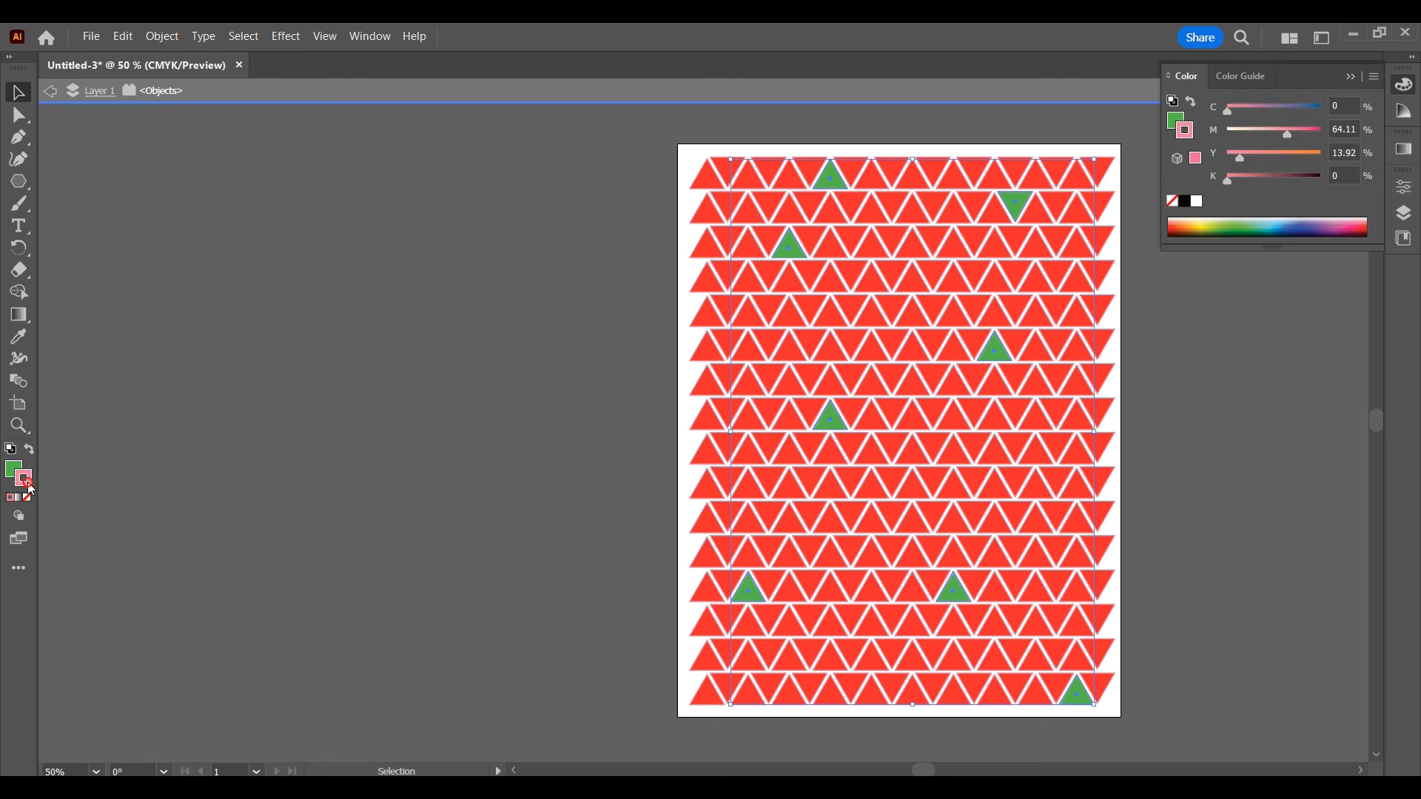
left_click(1193, 227)
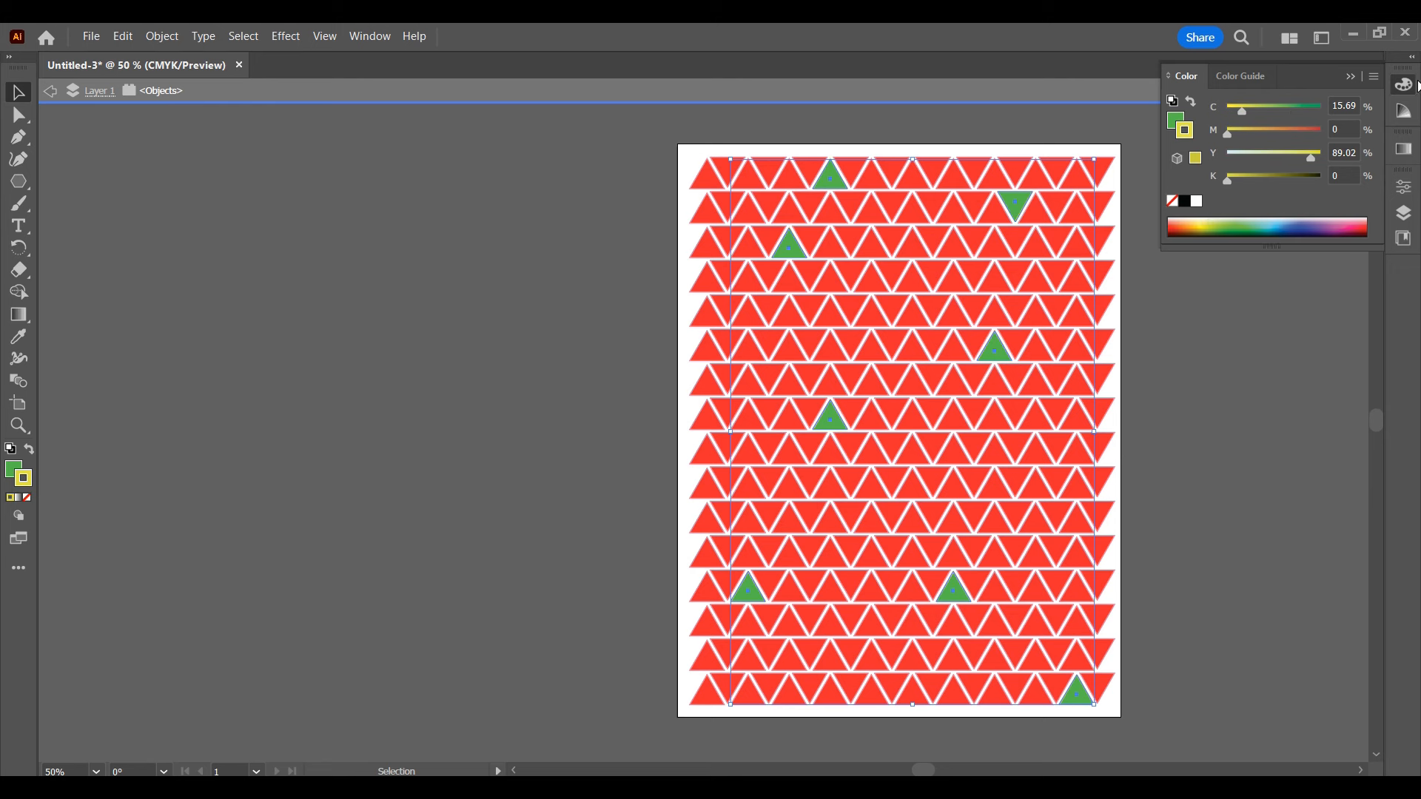
left_click(1406, 86)
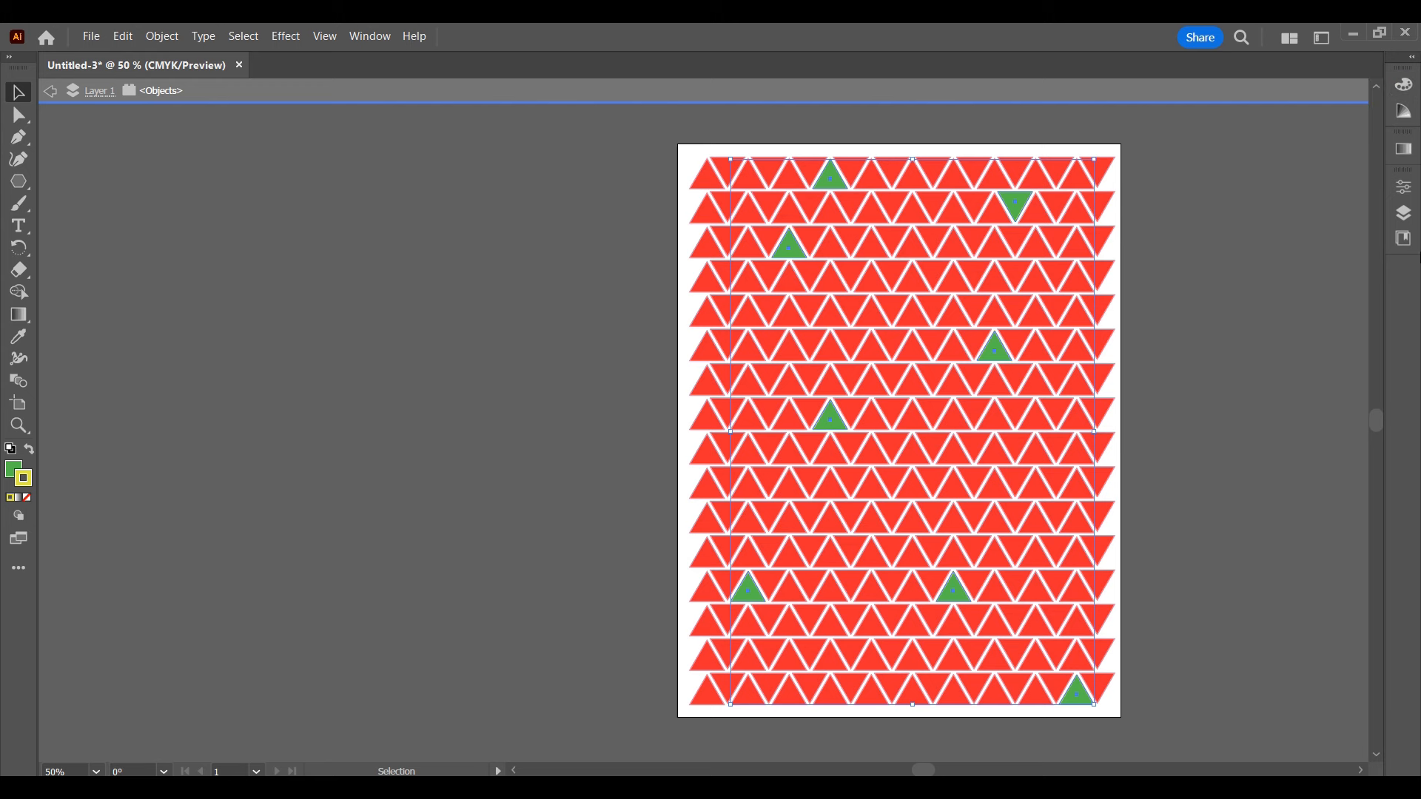